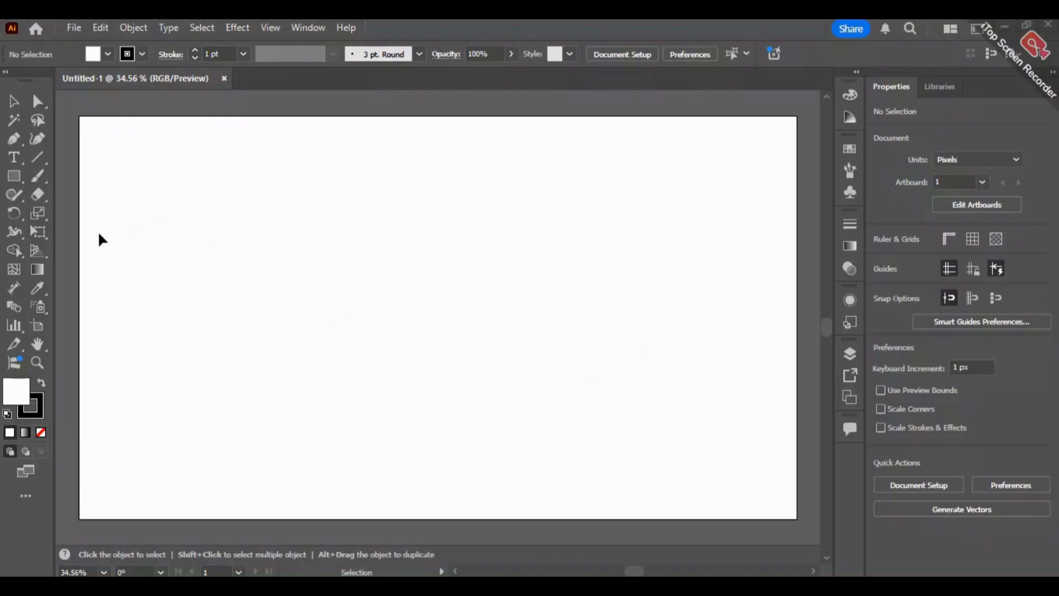
# - Detach the Scale, Shear and Reshape tool group as a floating panel near the artboard's upper-left corner
pyautogui.click(39, 212)
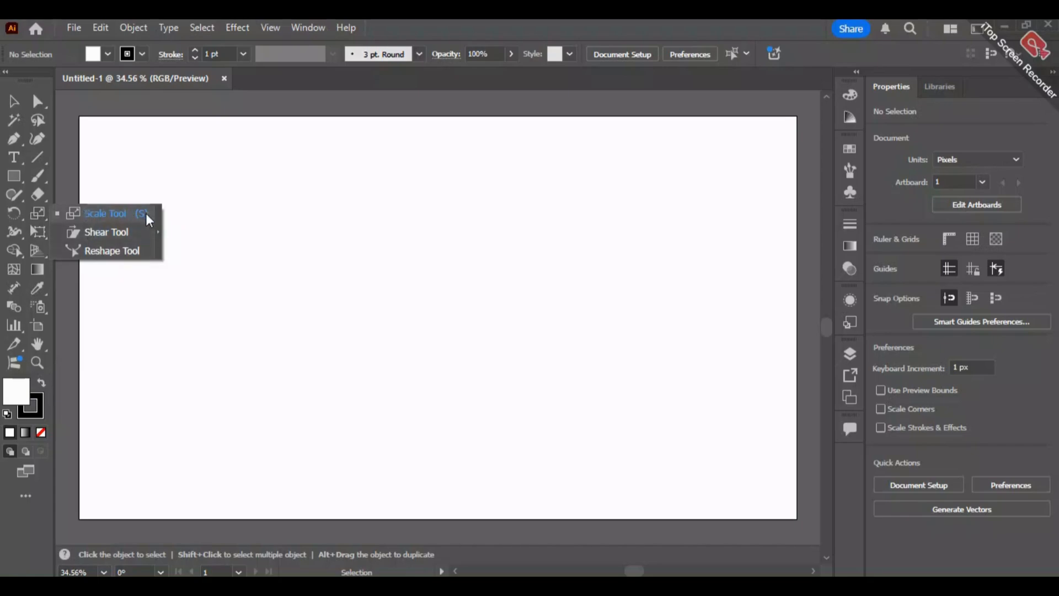
pyautogui.click(158, 232)
pyautogui.moveTo(70, 223); pyautogui.dragTo(105, 132)
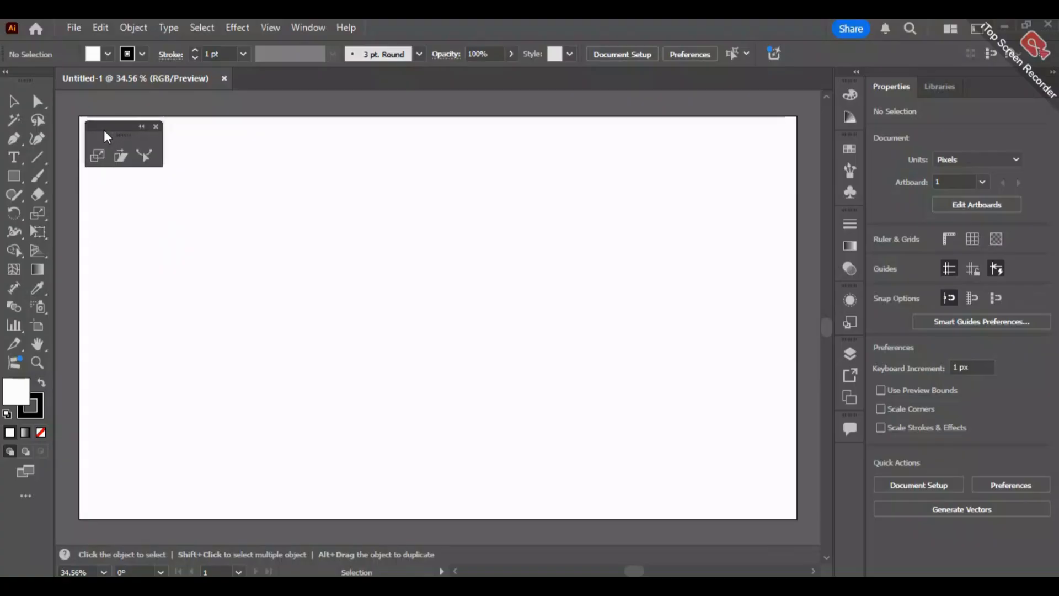
# - Draw a square about 444 px wide near the middle of the artboard
pyautogui.click(15, 181)
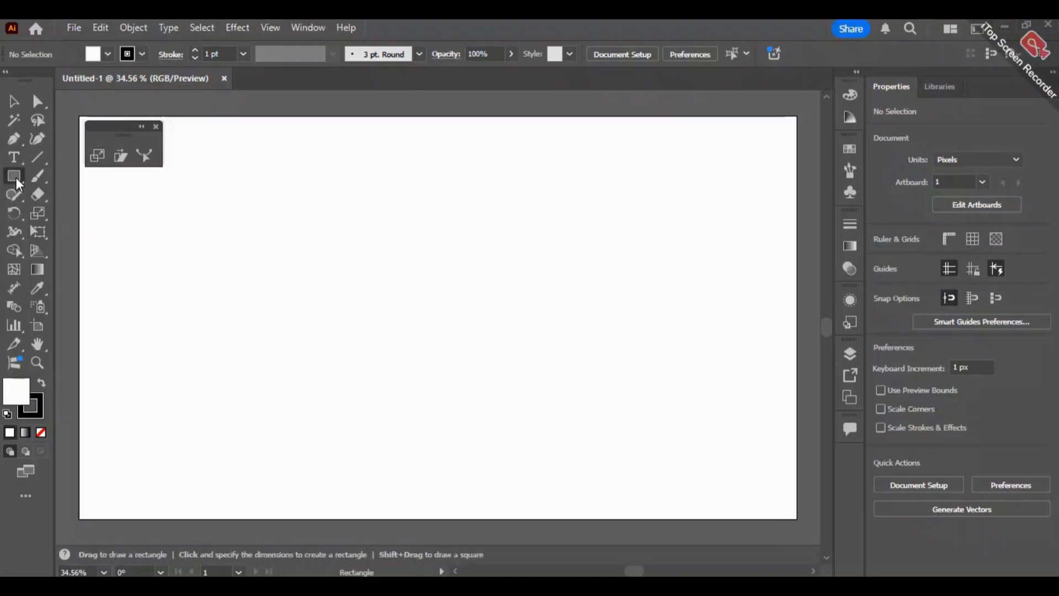
pyautogui.moveTo(321, 229); pyautogui.dragTo(481, 367)
pyautogui.press('shift')
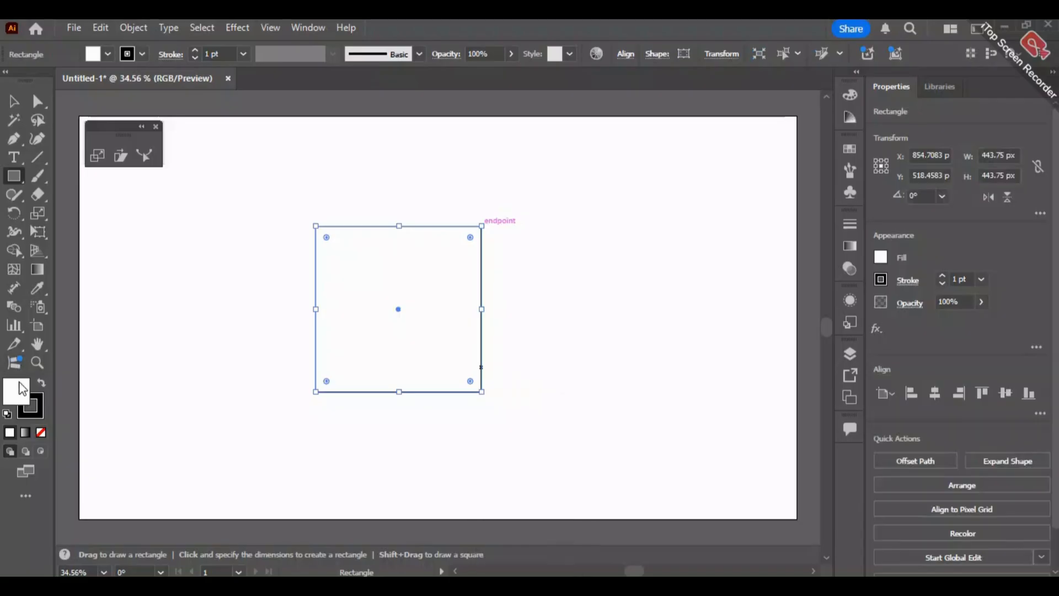
# - Set the square's fill to a bright cyan with a hue of 190°, then deselect it
pyautogui.doubleClick(22, 389)
pyautogui.click(554, 237)
pyautogui.moveTo(554, 239); pyautogui.dragTo(561, 293)
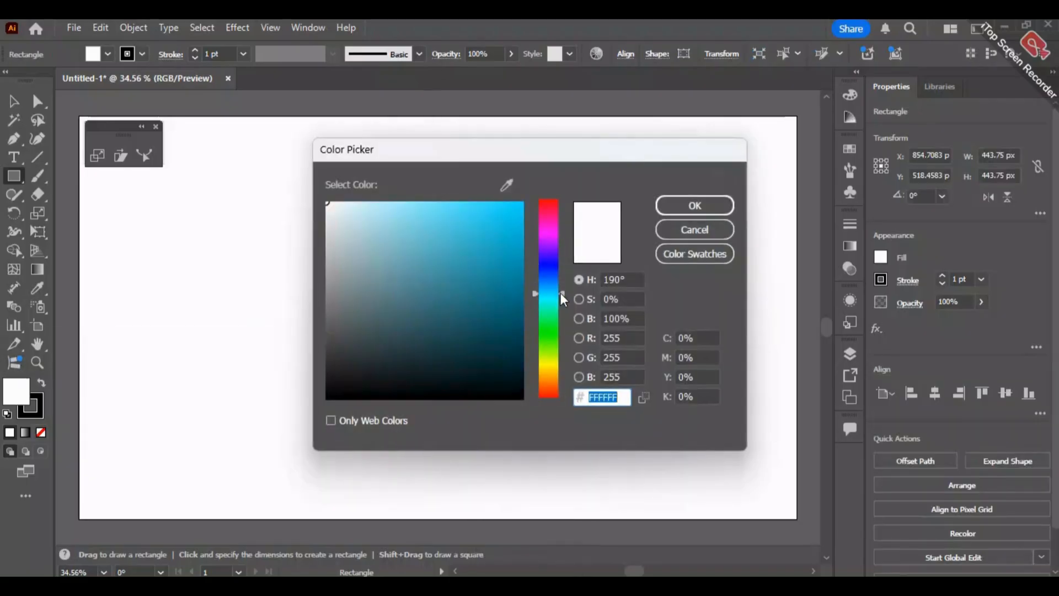
pyautogui.click(503, 201)
pyautogui.click(676, 206)
pyautogui.click(14, 101)
pyautogui.click(178, 353)
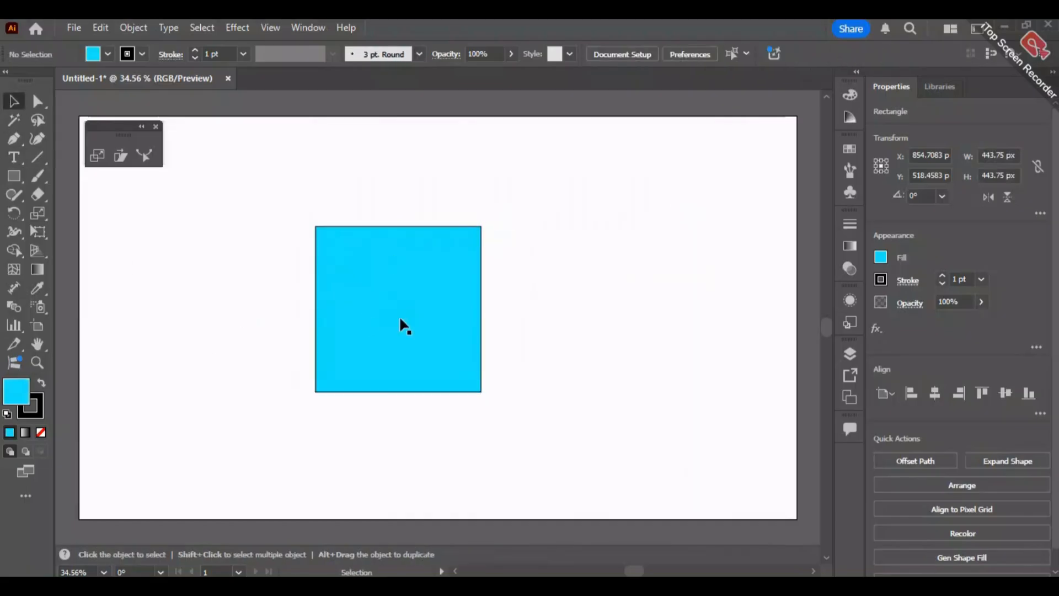
# - Try resizing the square by its bounding-box handles to about 602 by 750 px, then undo the three resizes
pyautogui.click(453, 286)
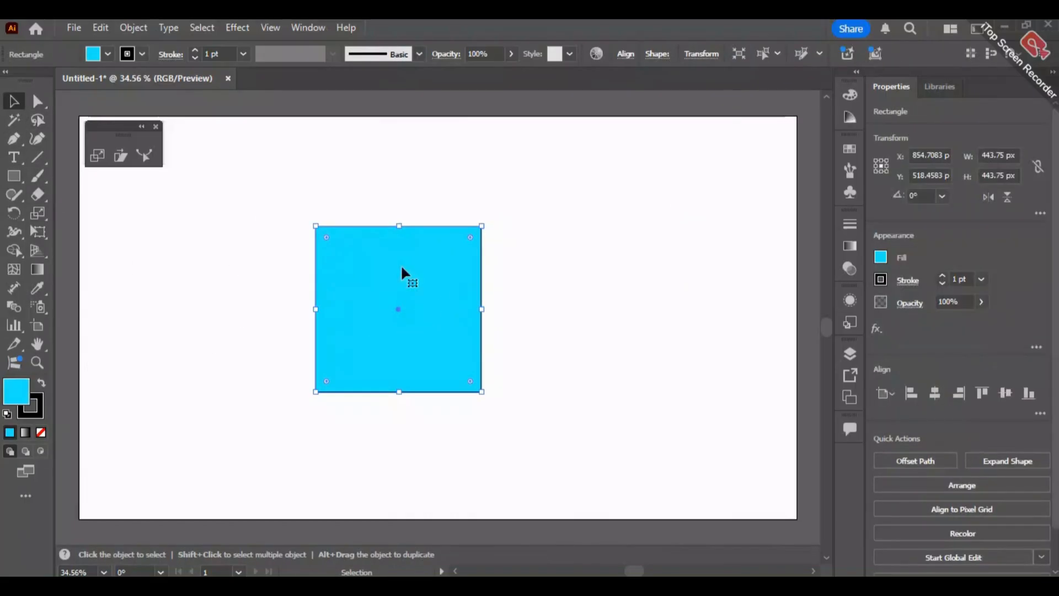
pyautogui.moveTo(403, 225); pyautogui.dragTo(402, 161)
pyautogui.moveTo(484, 276); pyautogui.dragTo(536, 277)
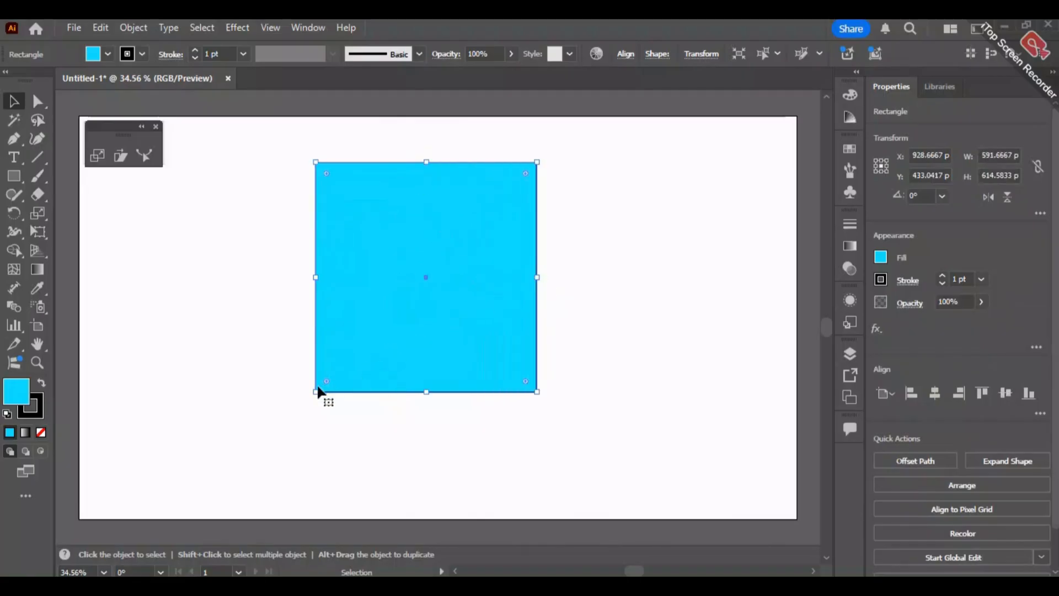
pyautogui.moveTo(313, 392); pyautogui.dragTo(309, 442)
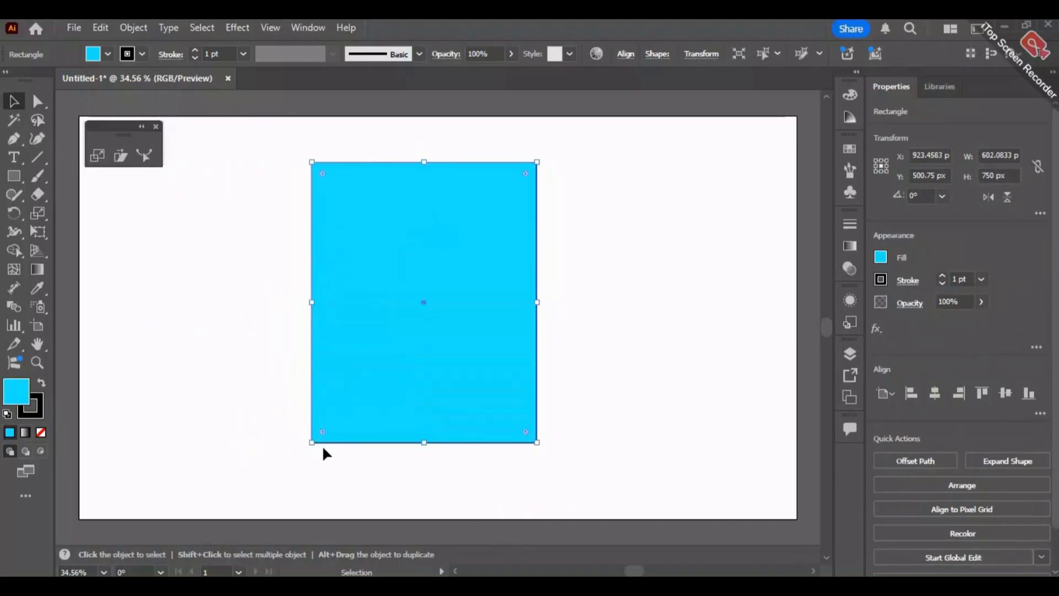
pyautogui.hotkey('ctrl', 'z')
pyautogui.hotkey('ctrl', 'z')
pyautogui.hotkey('ctrl', 'z')
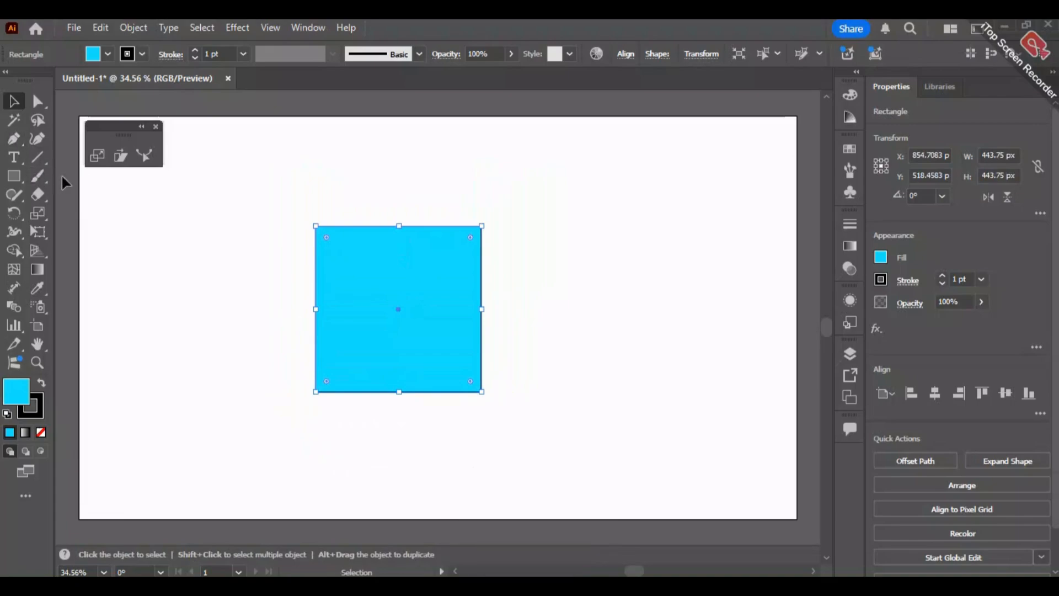
# - Use the Scale tool with a pivot near the square's upper-left corner to reshape it to about 508 by 417 px
pyautogui.click(98, 156)
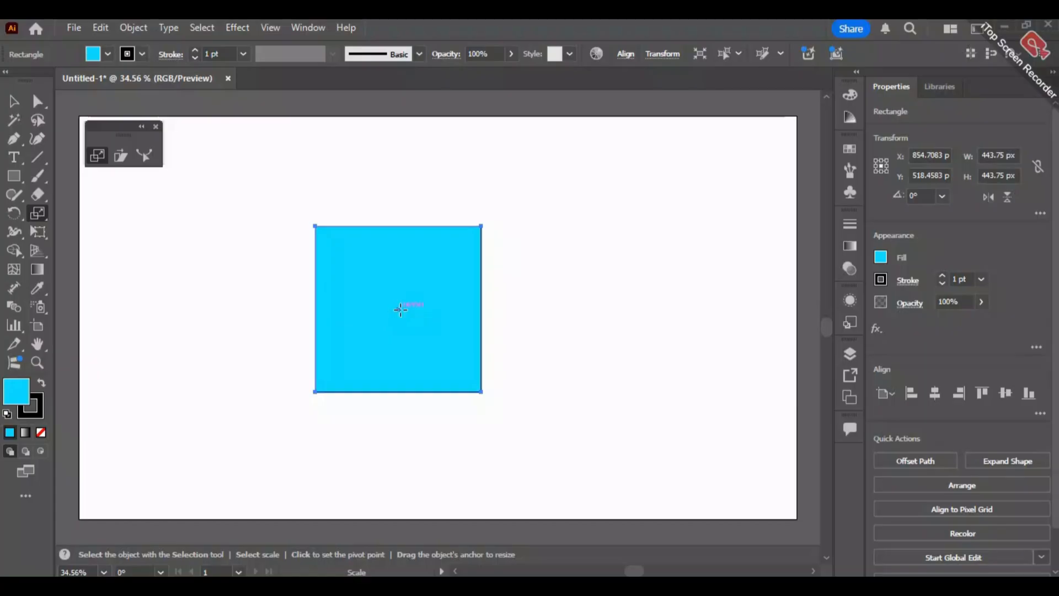
pyautogui.moveTo(481, 226); pyautogui.dragTo(494, 373)
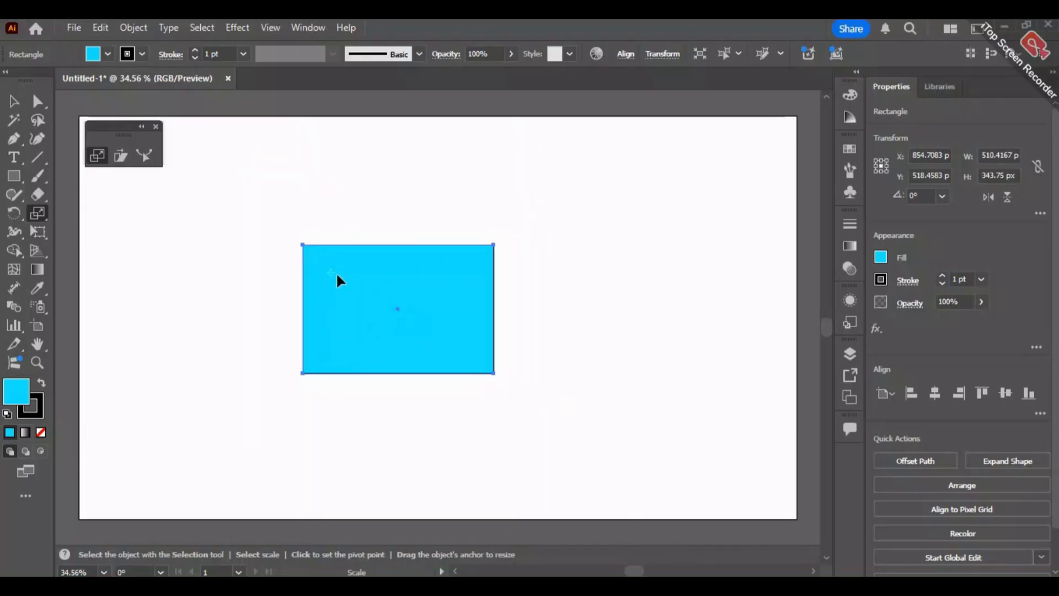
pyautogui.moveTo(493, 374); pyautogui.dragTo(502, 407)
pyautogui.hotkey('ctrl', 'z')
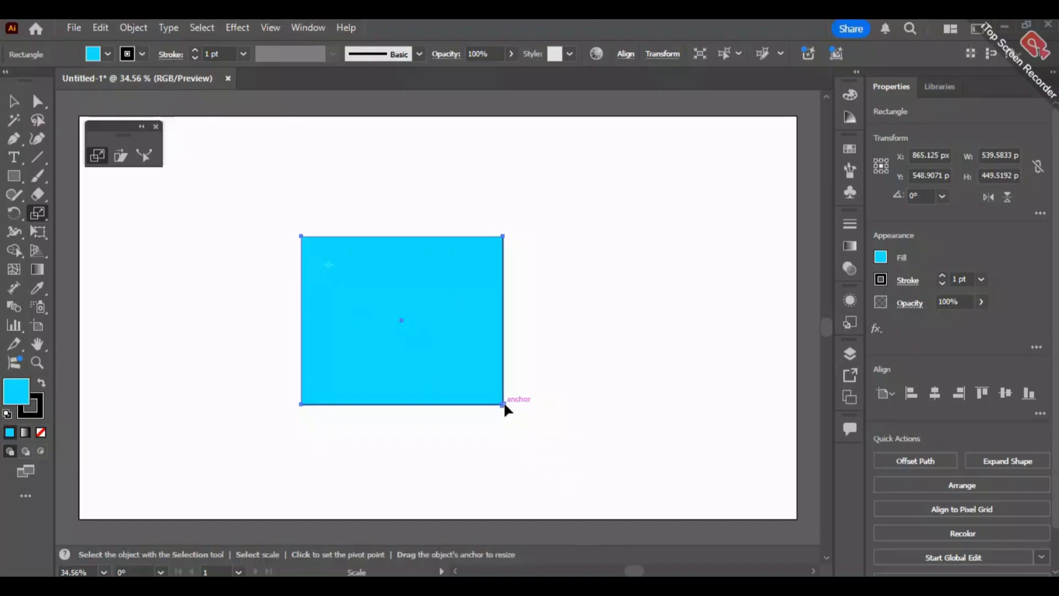
pyautogui.press('alt')
pyautogui.moveTo(503, 405)
pyautogui.mouseDown()
pyautogui.moveTo(457, 378)
pyautogui.moveTo(493, 395)
pyautogui.mouseUp()
pyautogui.press('shift')
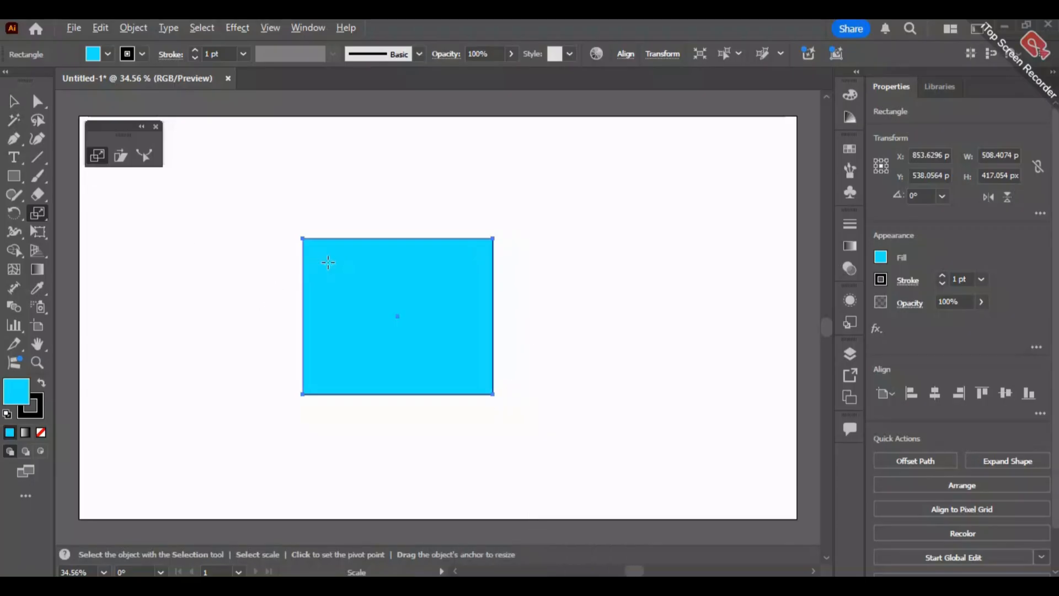
# - Create a scaled copy about 470 by 377 px around the same pivot and repeat the transform into nested, shrinking rectangles
pyautogui.press('alt')
pyautogui.moveTo(493, 395); pyautogui.dragTo(481, 382)
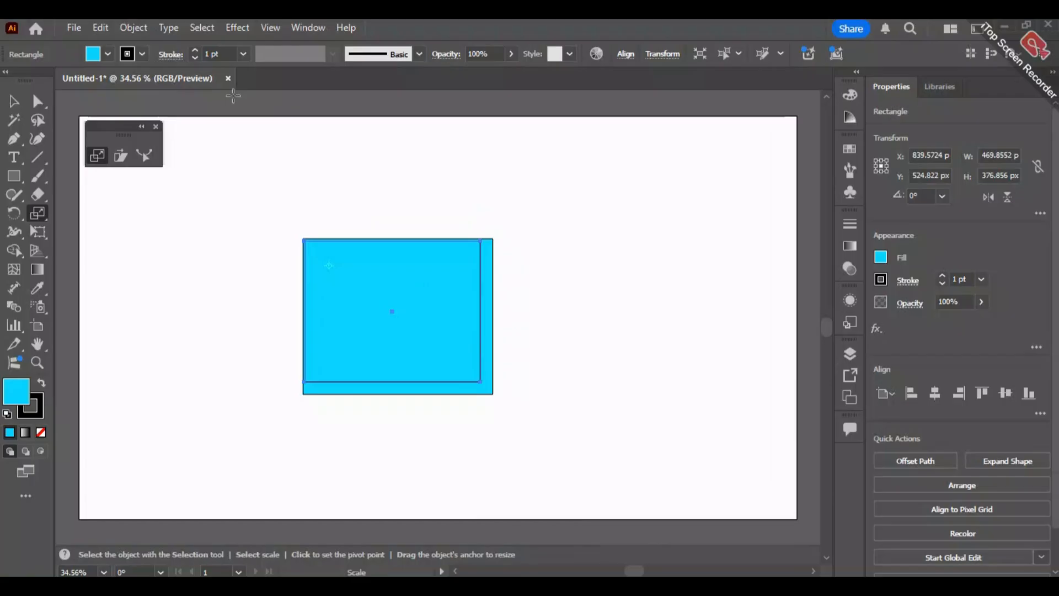
pyautogui.press('v')
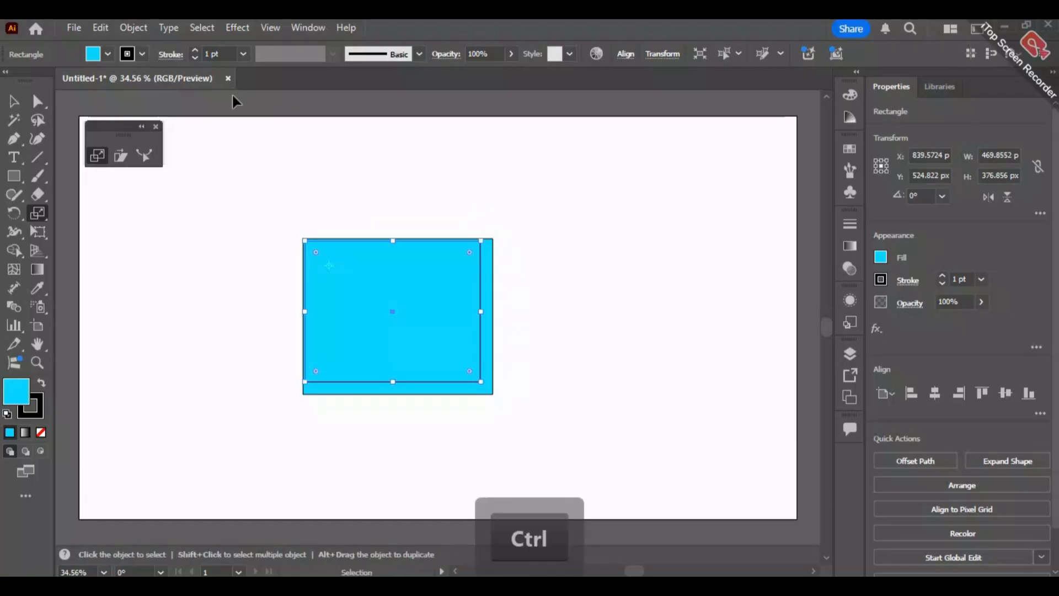
pyautogui.hotkey('ctrl', 'd')
pyautogui.hotkey('ctrl', 'd')
pyautogui.hotkey('ctrl', 'd')
pyautogui.hotkey('ctrl', 'd')
pyautogui.hotkey('ctrl', 'd')
pyautogui.hotkey('ctrl', 'd')
pyautogui.hotkey('ctrl', 'd')
pyautogui.hotkey('ctrl', 'd')
pyautogui.hotkey('ctrl', 'd')
pyautogui.hotkey('ctrl', 'd')
pyautogui.hotkey('ctrl', 'd')
pyautogui.hotkey('ctrl', 'd')
pyautogui.hotkey('ctrl', 'd')
pyautogui.hotkey('ctrl', 'd')
pyautogui.hotkey('ctrl', 'd')
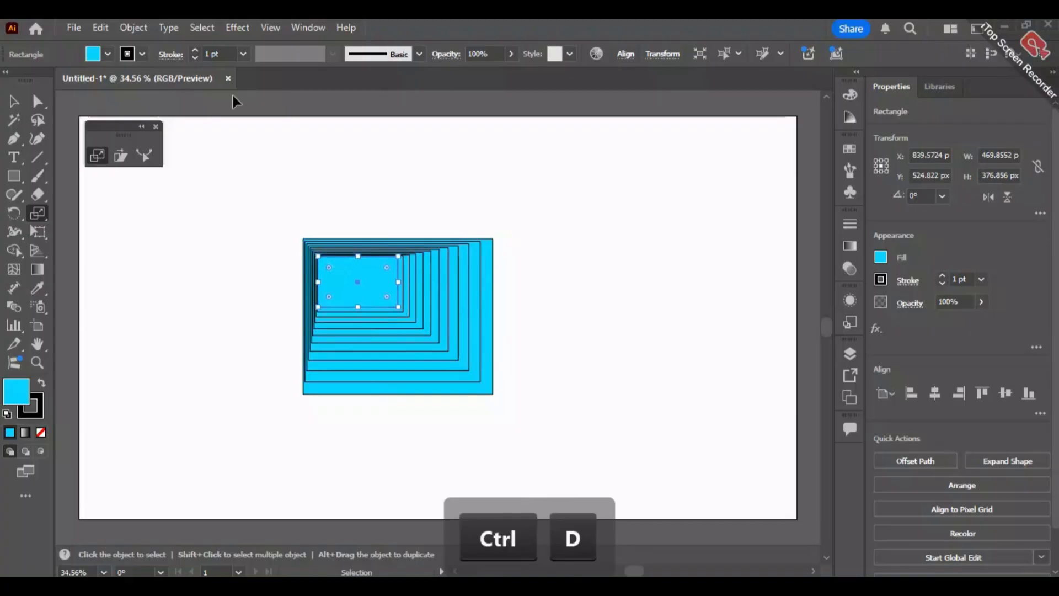
pyautogui.hotkey('ctrl', 'd')
pyautogui.hotkey('ctrl', 'd')
pyautogui.hotkey('ctrl', 'd')
pyautogui.hotkey('ctrl', 'd')
pyautogui.hotkey('ctrl', 'd')
pyautogui.hotkey('ctrl', 'd')
pyautogui.hotkey('ctrl', 'd')
pyautogui.hotkey('ctrl', 'd')
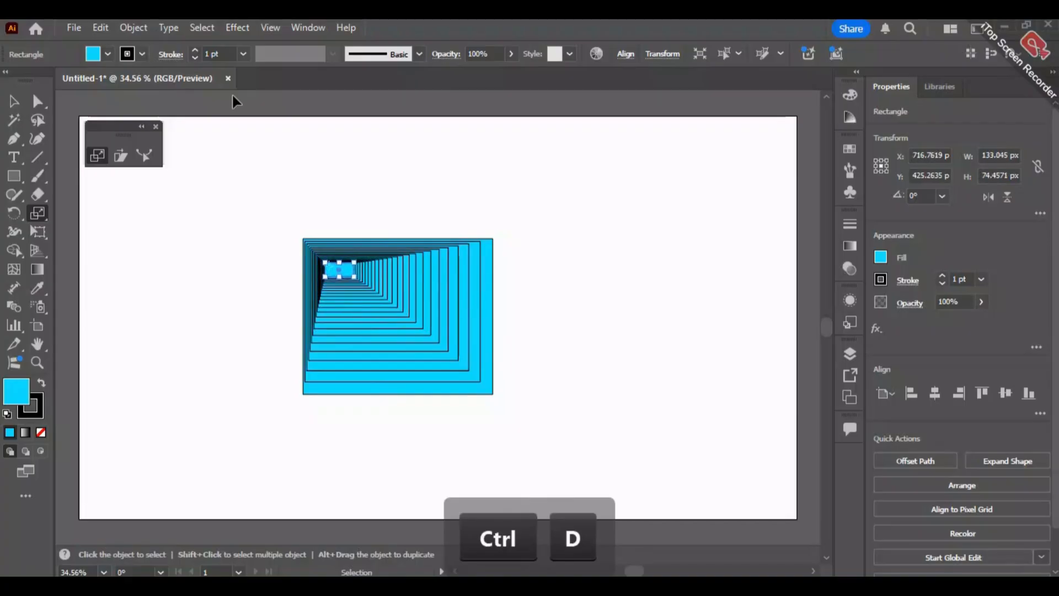
pyautogui.hotkey('ctrl', 'd')
pyautogui.press('s')
# - Select all the nested rectangles and delete them from the artboard
pyautogui.click(14, 101)
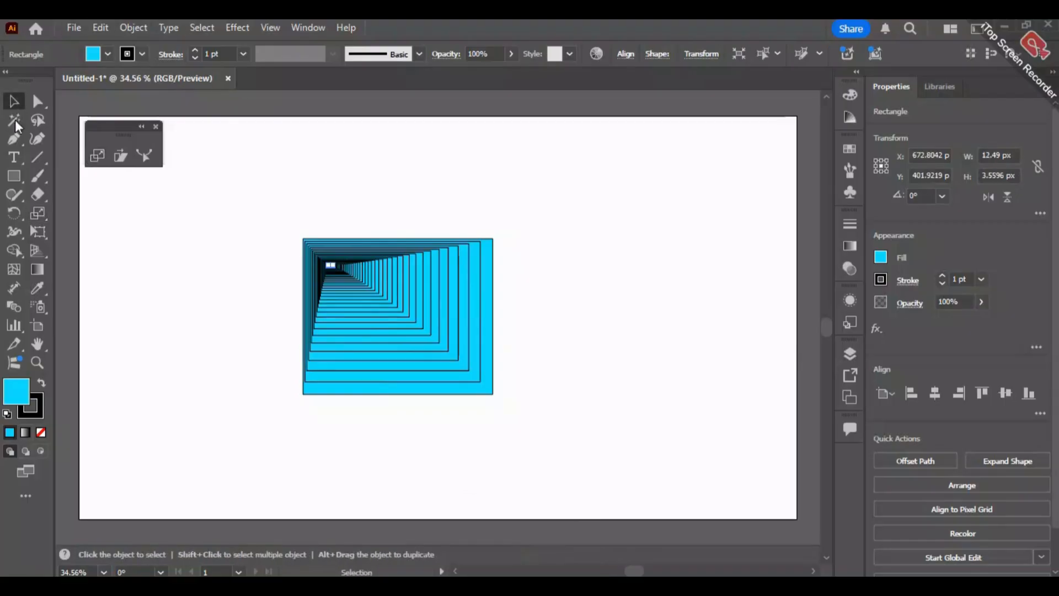
pyautogui.click(245, 451)
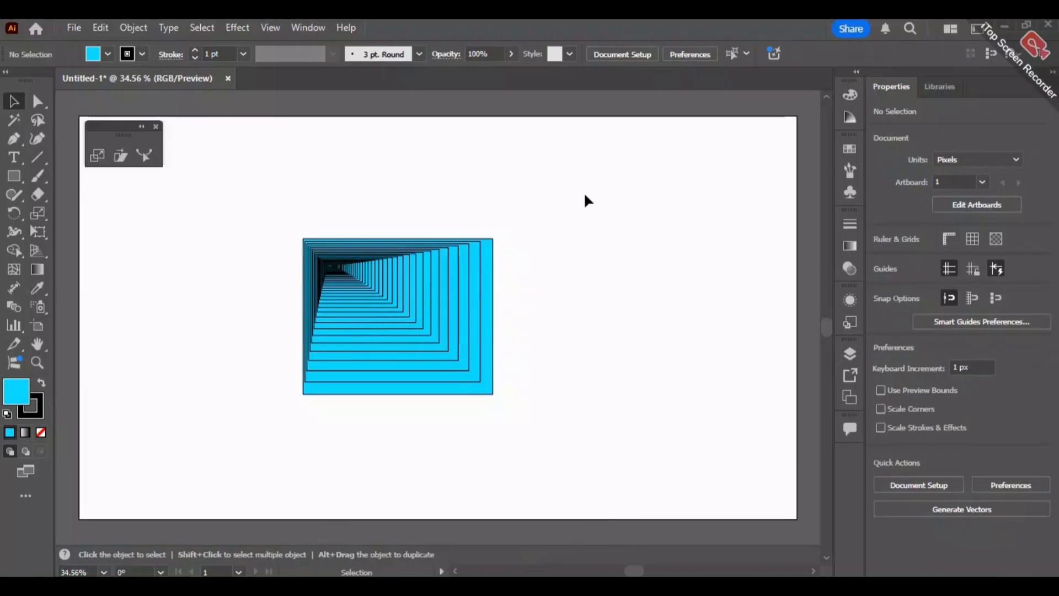
pyautogui.moveTo(585, 194); pyautogui.dragTo(187, 513)
pyautogui.press('Delete')
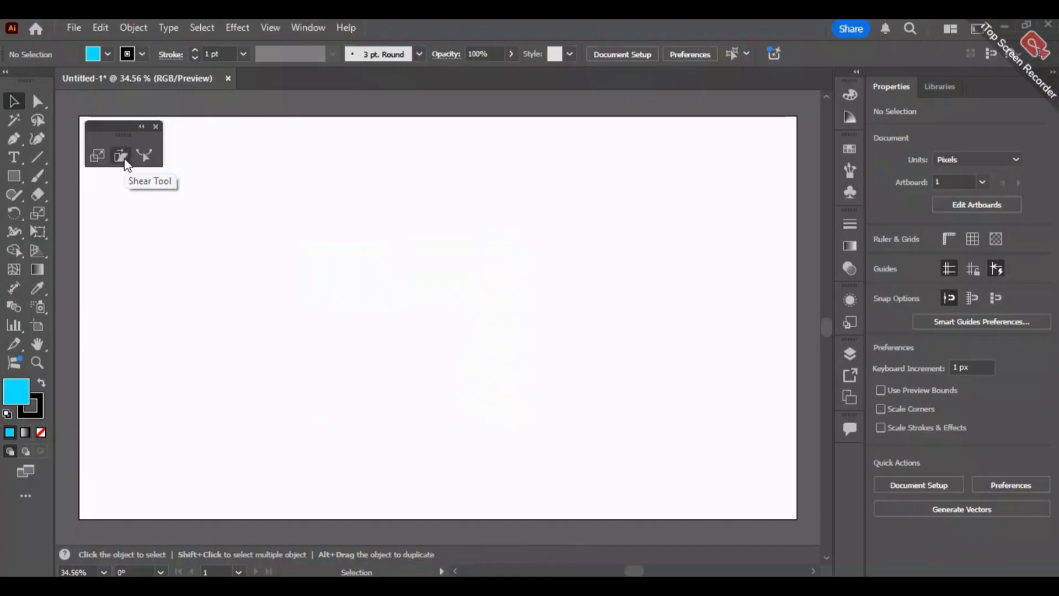
# - Draw a new cyan square about 454 px wide near the middle of the artboard
pyautogui.click(15, 177)
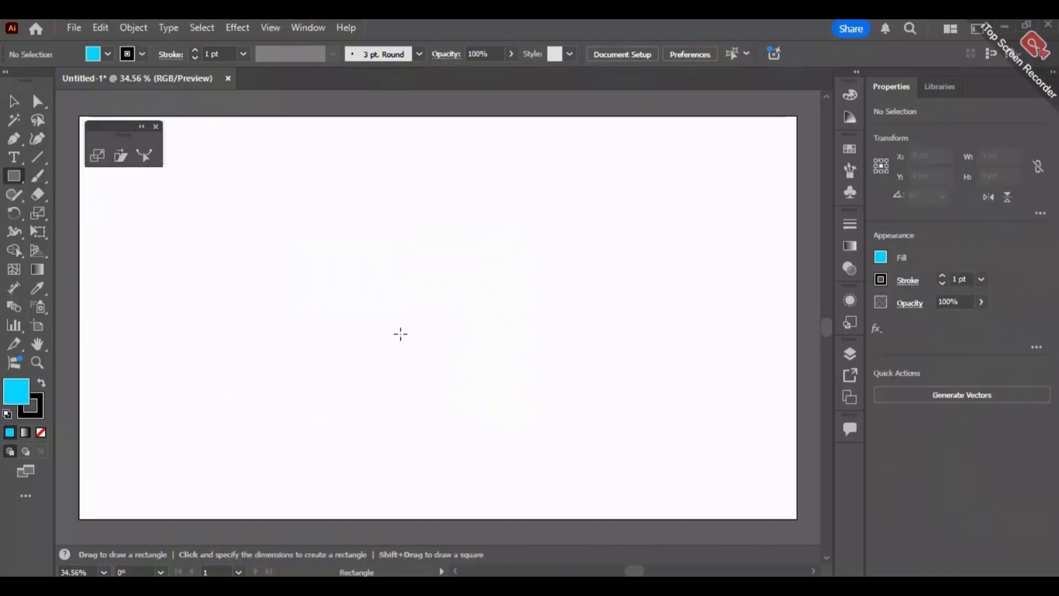
pyautogui.moveTo(320, 234); pyautogui.dragTo(469, 403)
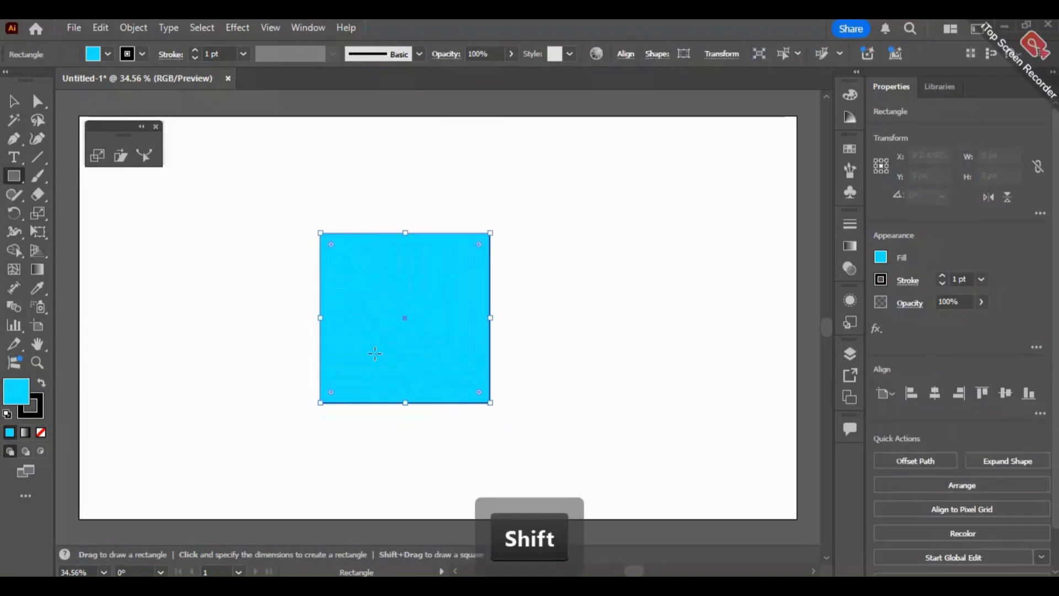
pyautogui.click(14, 101)
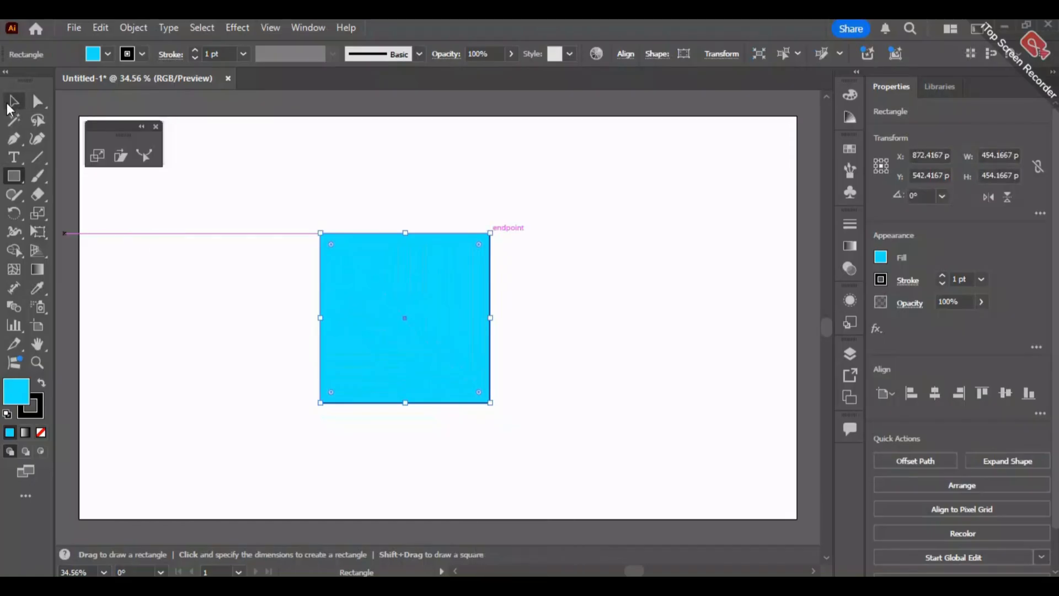
# - Try the Shear tool on the square to slant it into a parallelogram, then undo the shear
pyautogui.click(121, 156)
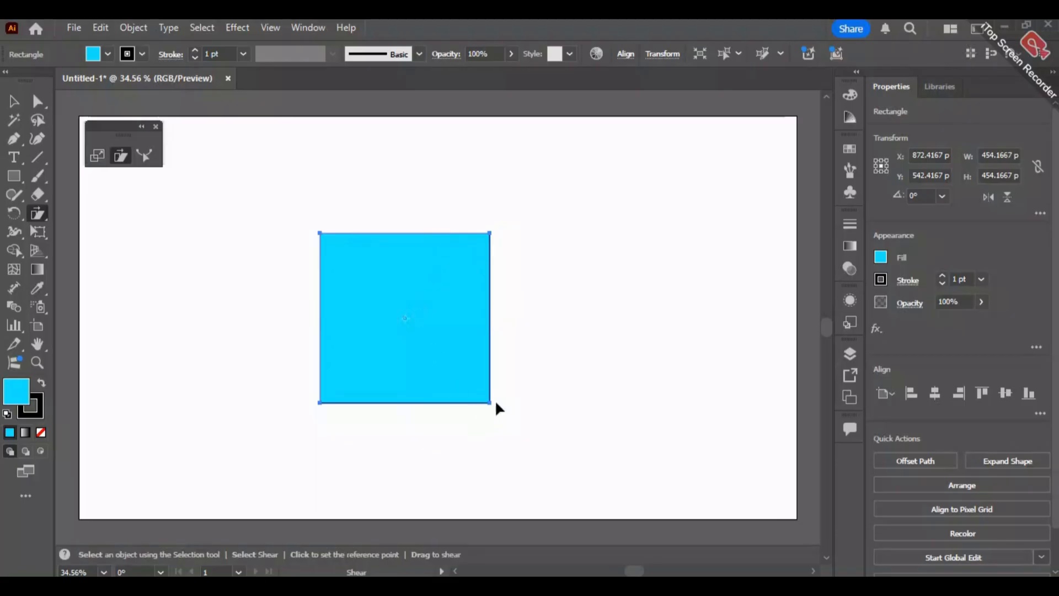
pyautogui.moveTo(489, 404); pyautogui.dragTo(452, 391)
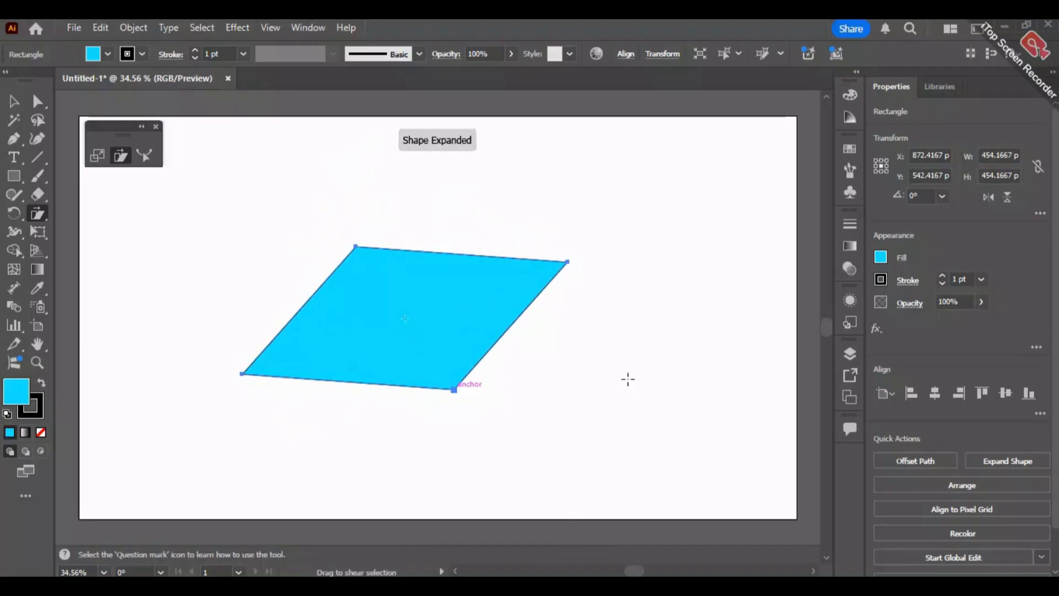
pyautogui.hotkey('ctrl', 'z')
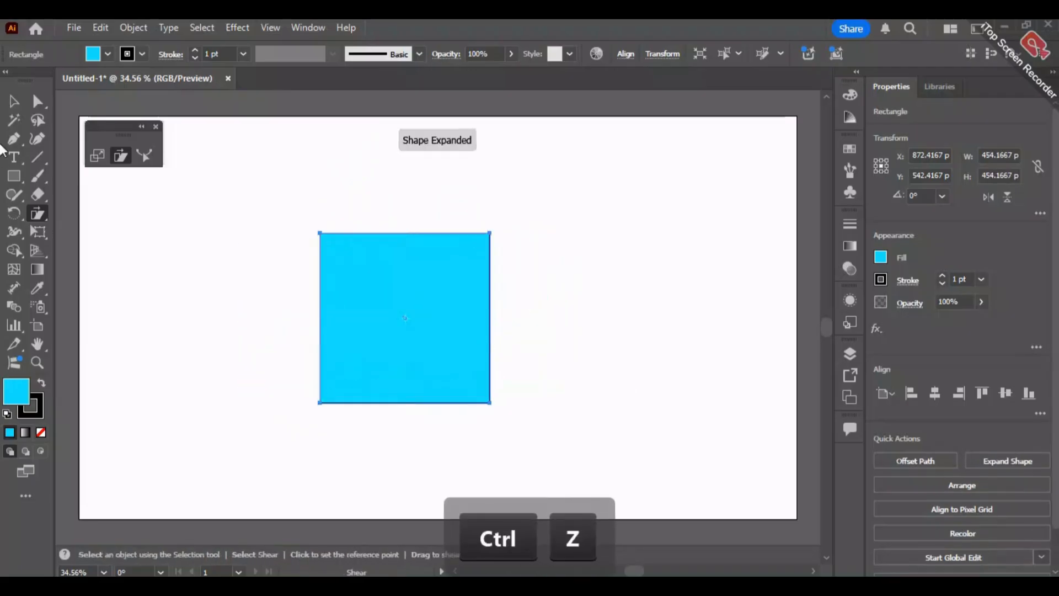
# - Move the square up and to the left, shrink it to about 129 px, and place a copy beside it
pyautogui.click(14, 101)
pyautogui.hotkey('ctrl', 'z')
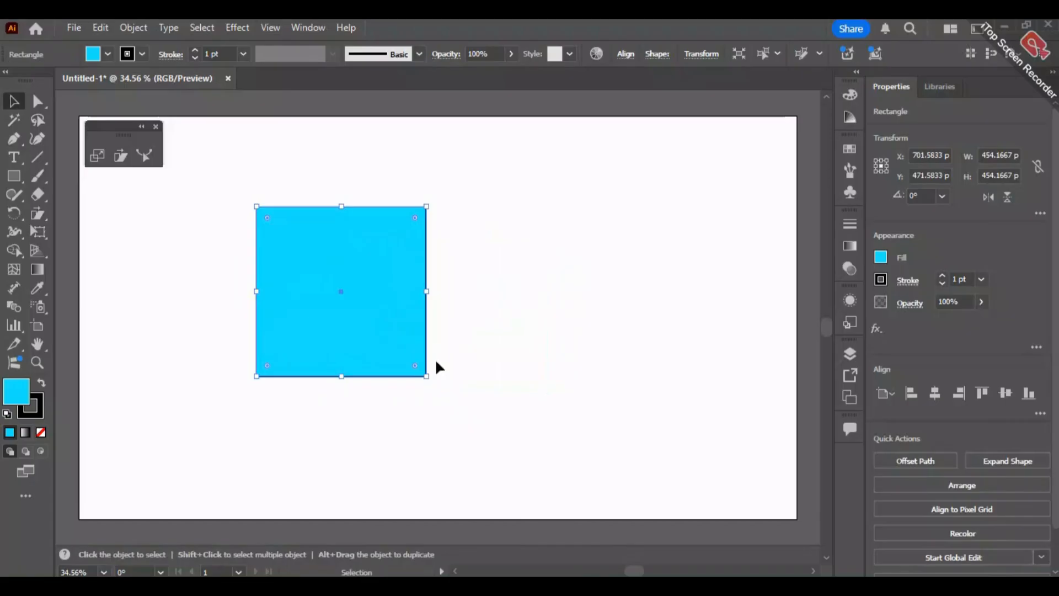
pyautogui.moveTo(426, 378); pyautogui.dragTo(350, 231)
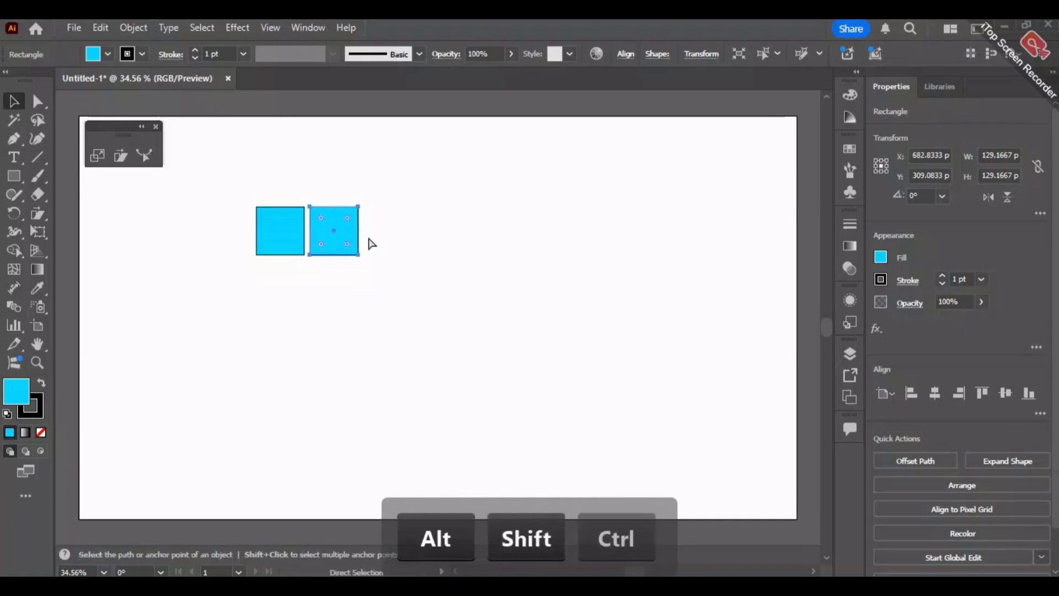
# - Repeat the duplication to make an evenly spaced row of five squares, and select the whole row
pyautogui.hotkey('ctrl', 'd')
pyautogui.hotkey('ctrl', 'd')
pyautogui.hotkey('ctrl', 'd')
pyautogui.moveTo(592, 184); pyautogui.dragTo(161, 337)
# - Try moving the row down and scaling it to about 628 by 57 px, then undo both the scaling and the move
pyautogui.moveTo(437, 217); pyautogui.dragTo(447, 282)
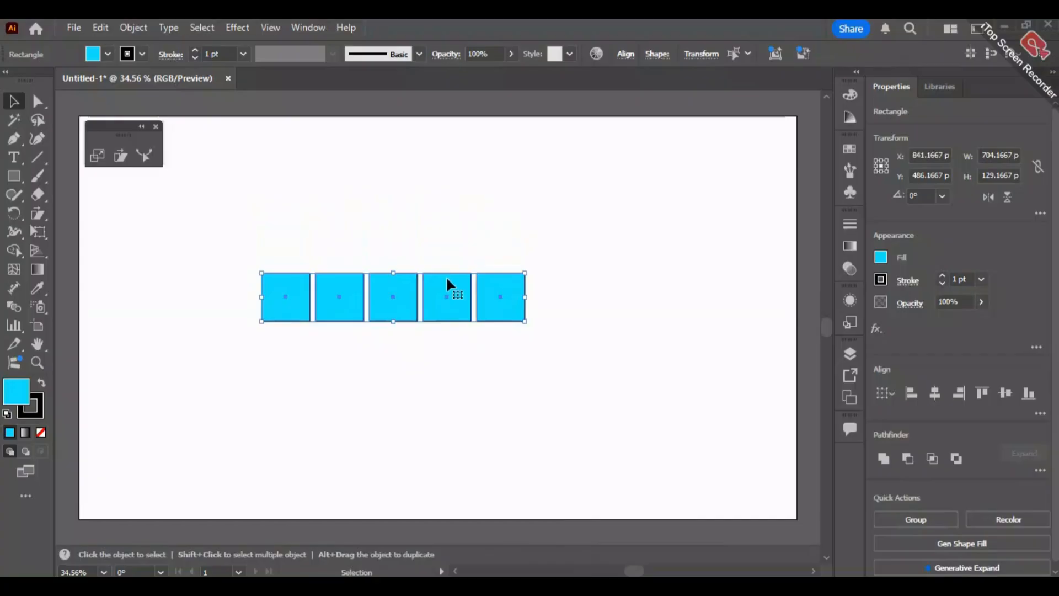
pyautogui.click(98, 157)
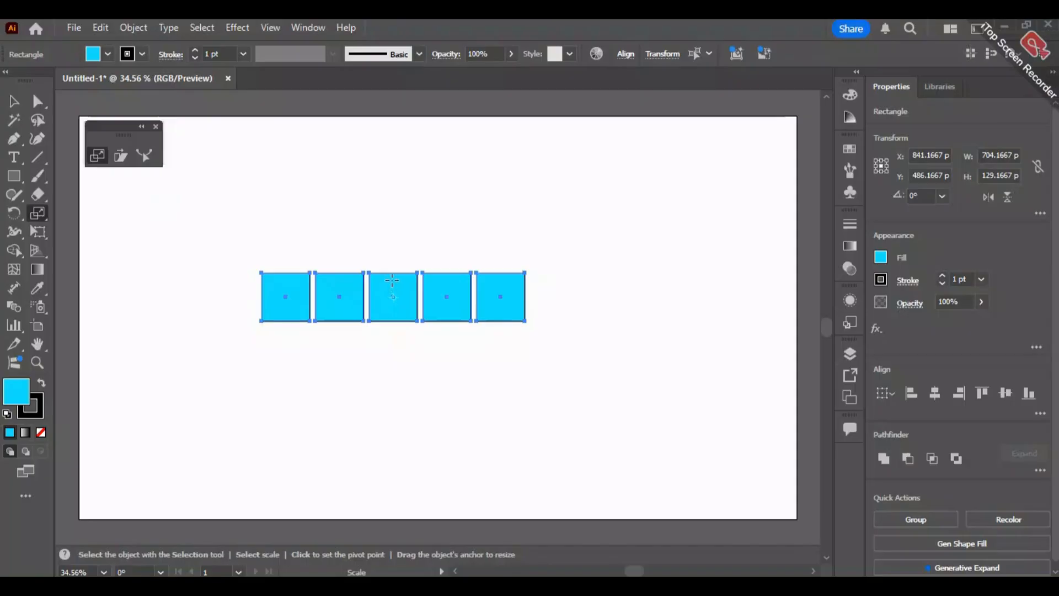
pyautogui.moveTo(262, 272)
pyautogui.mouseDown()
pyautogui.moveTo(231, 243)
pyautogui.moveTo(262, 259)
pyautogui.moveTo(217, 296)
pyautogui.moveTo(302, 309)
pyautogui.moveTo(274, 283)
pyautogui.mouseUp()
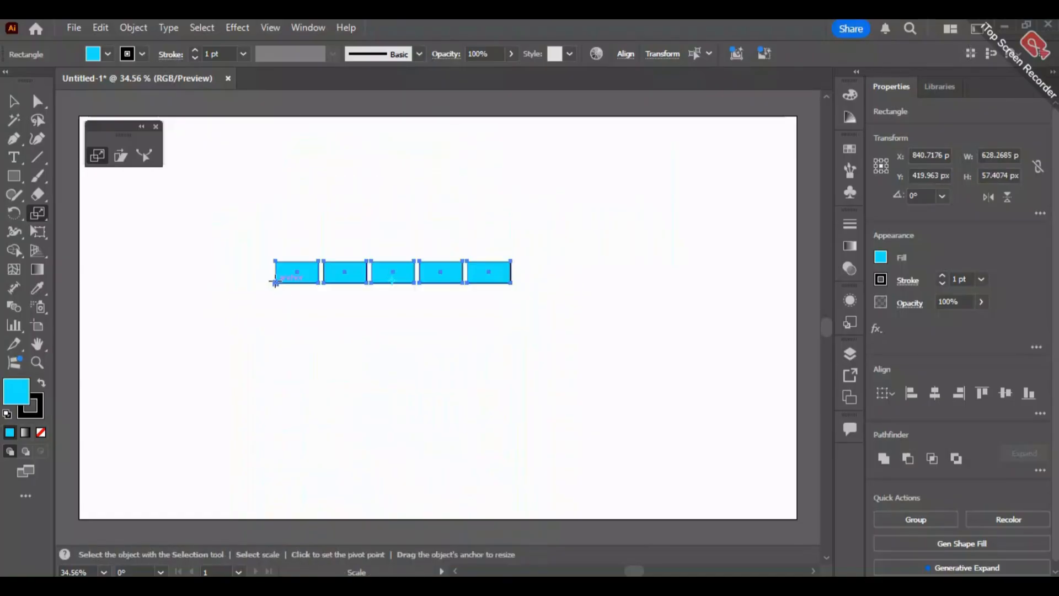
pyautogui.hotkey('ctrl', 'z')
pyautogui.hotkey('ctrl', 'z')
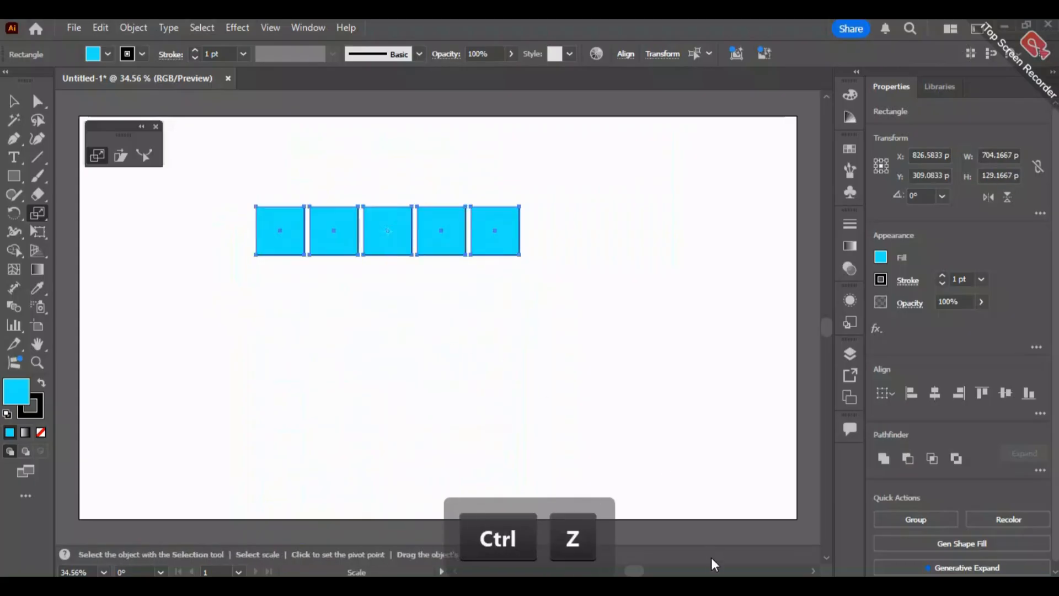
# - Shear the row of five squares horizontally into long slanted strips spanning about 1415 px, and select all of them
pyautogui.press('v')
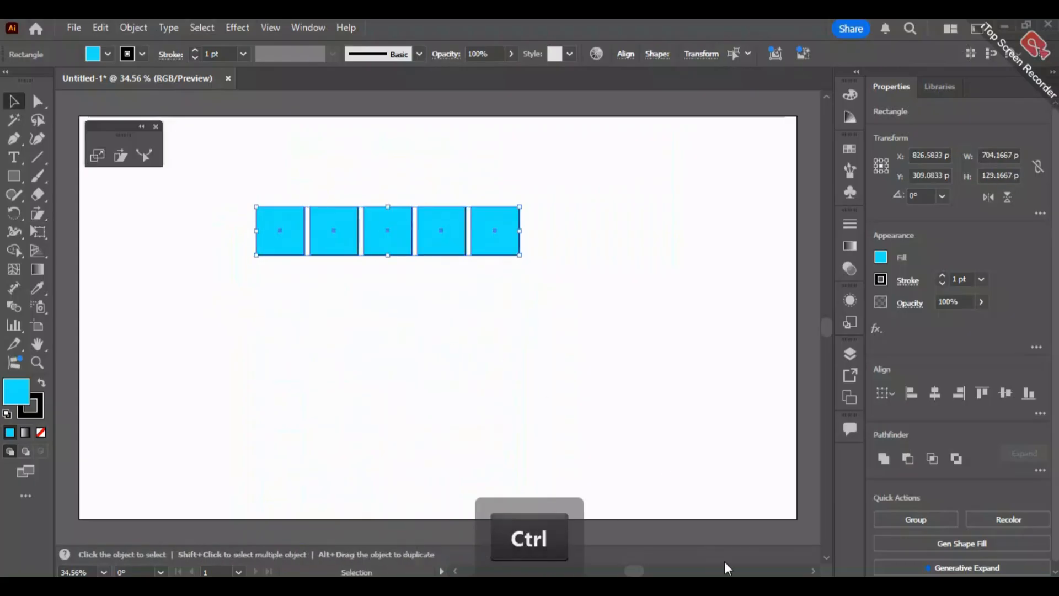
pyautogui.click(121, 155)
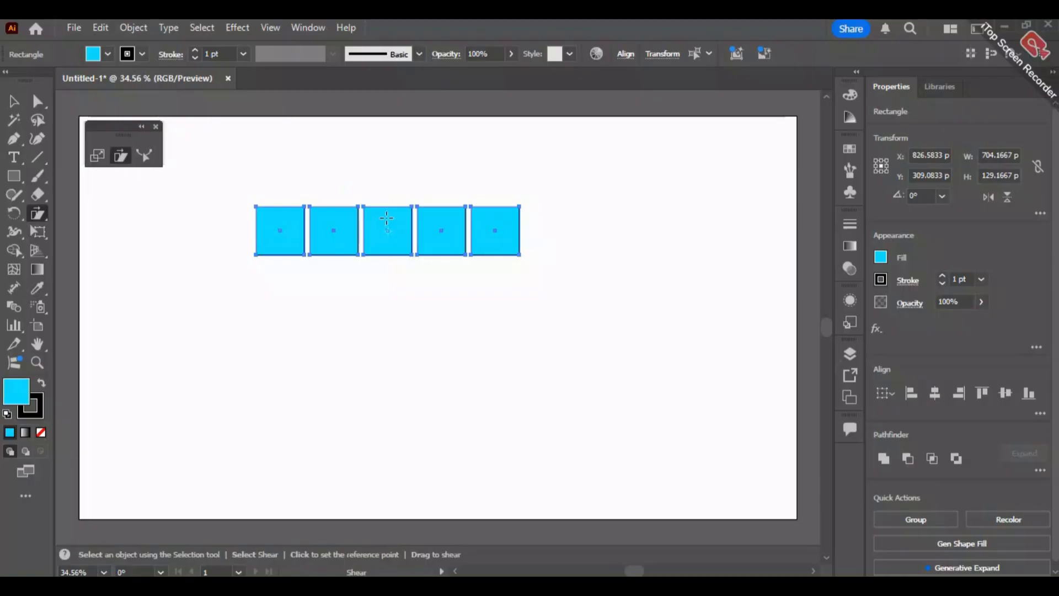
pyautogui.moveTo(255, 206); pyautogui.dragTo(195, 207)
pyautogui.click(13, 101)
pyautogui.moveTo(722, 207); pyautogui.dragTo(346, 331)
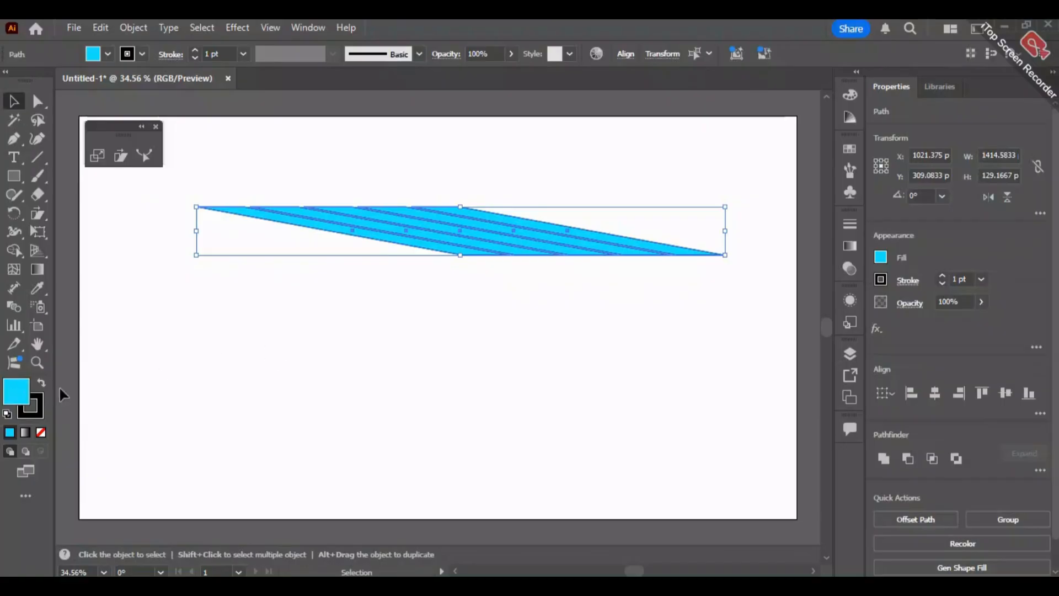
# - Set the slanted strips' fill to black (000000) and remove their stroke
pyautogui.doubleClick(16, 399)
pyautogui.click(361, 398)
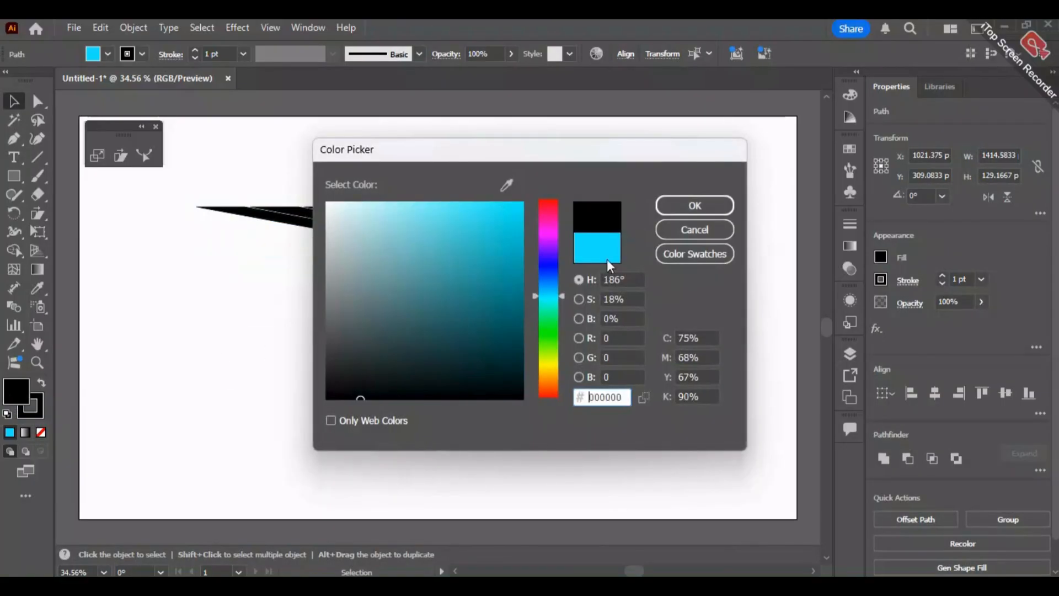
pyautogui.click(695, 206)
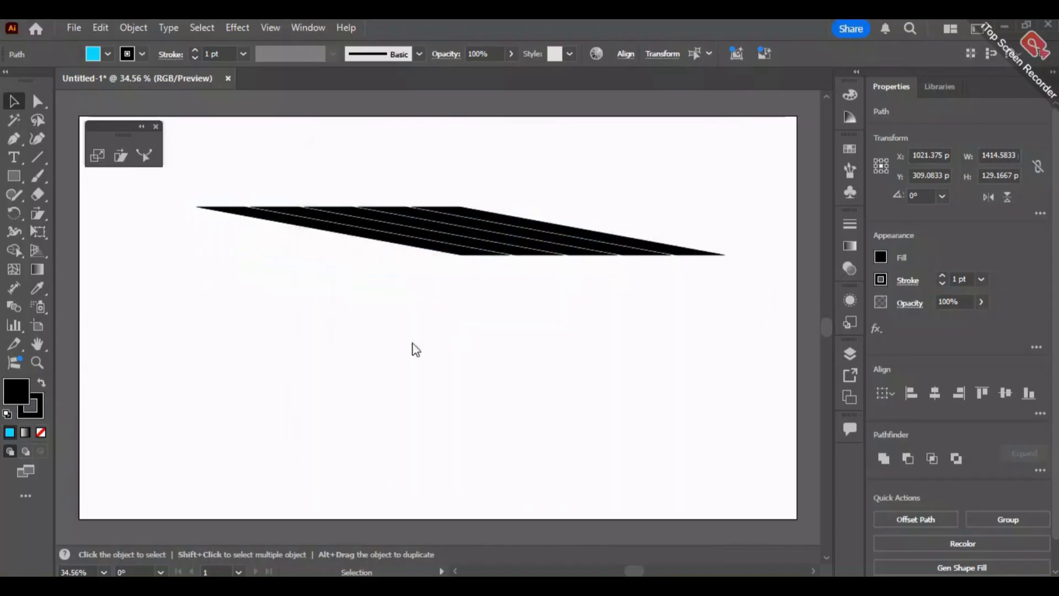
pyautogui.click(35, 411)
pyautogui.click(41, 432)
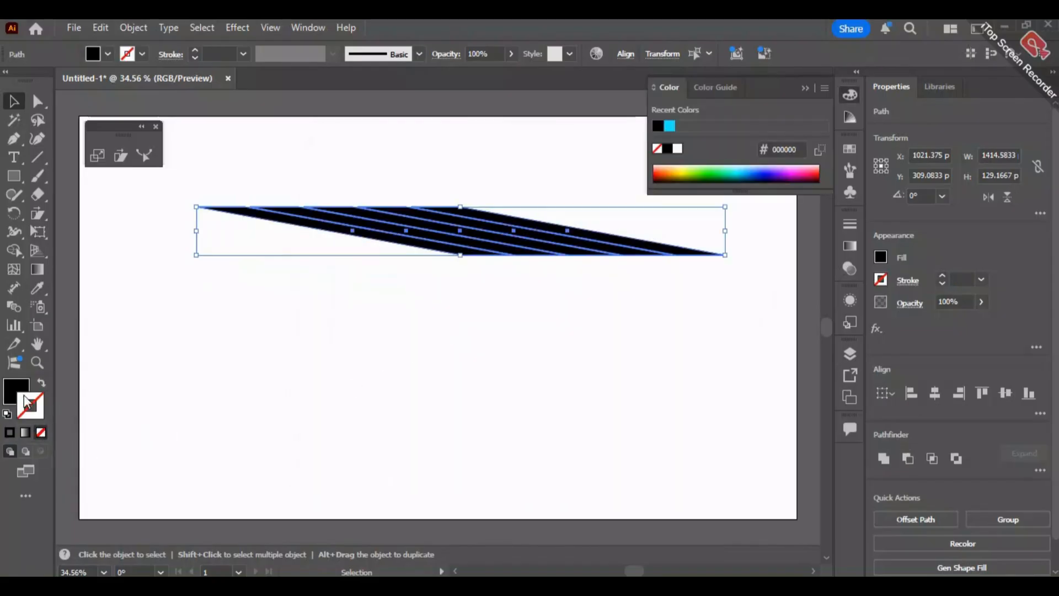
pyautogui.click(145, 392)
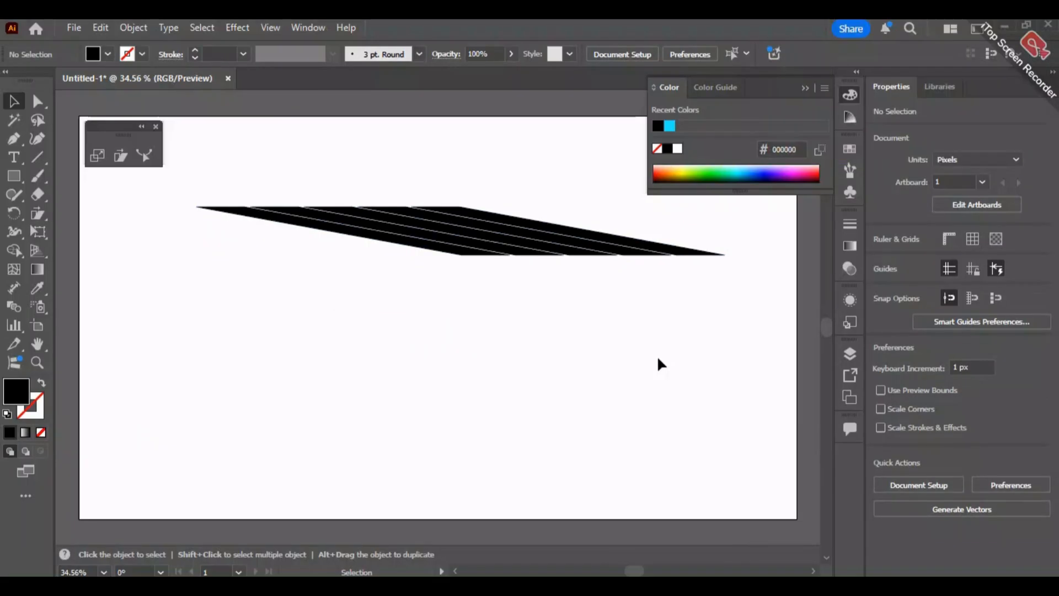
# - Delete all the slanted strips and draw a straight vertical path about 525 px long with the Pen tool
pyautogui.moveTo(723, 223); pyautogui.dragTo(289, 372)
pyautogui.press('Delete')
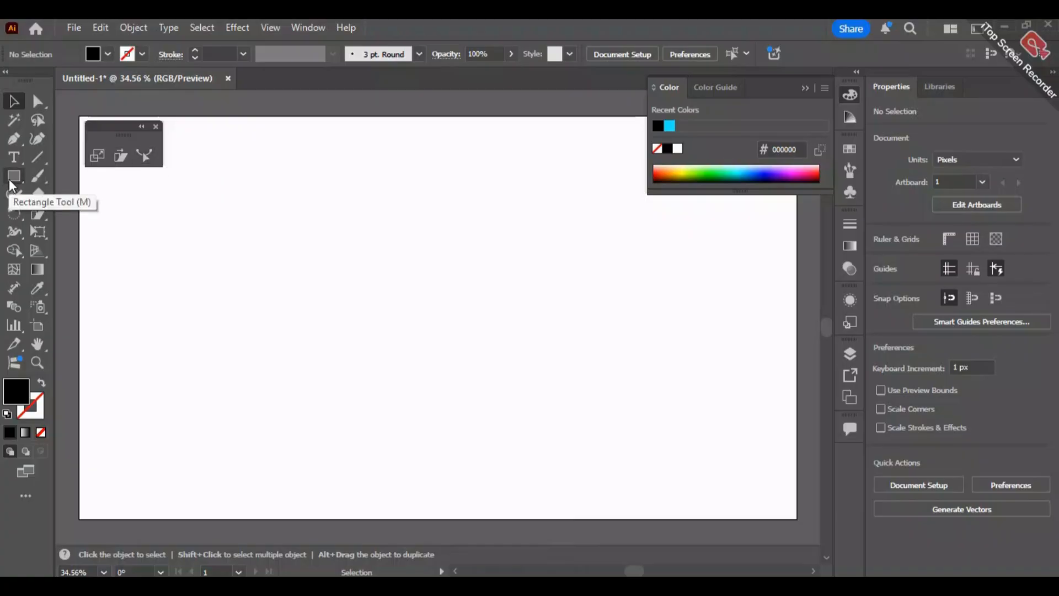
pyautogui.click(14, 138)
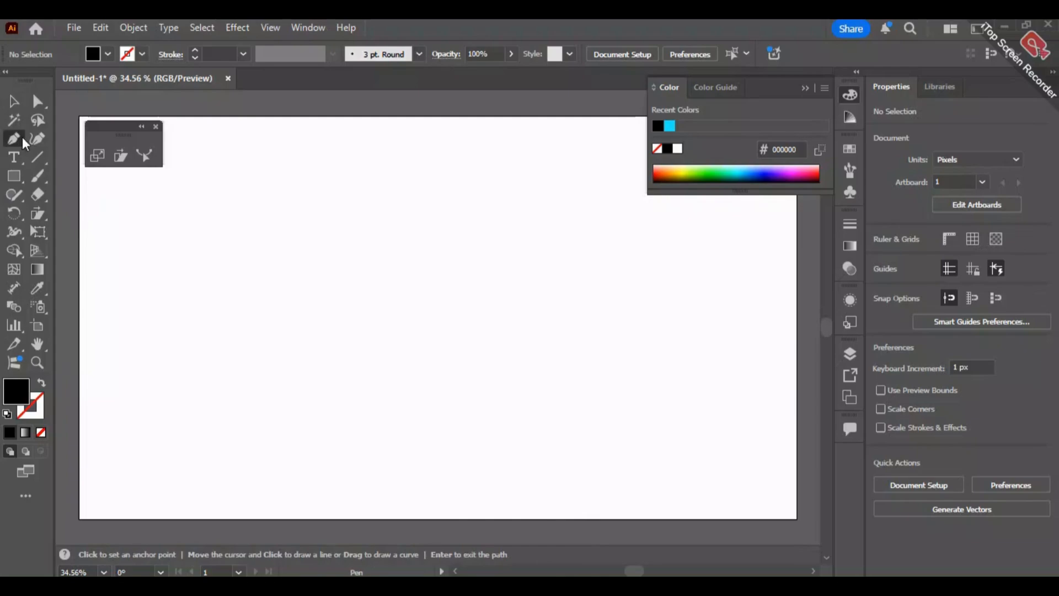
pyautogui.click(326, 188)
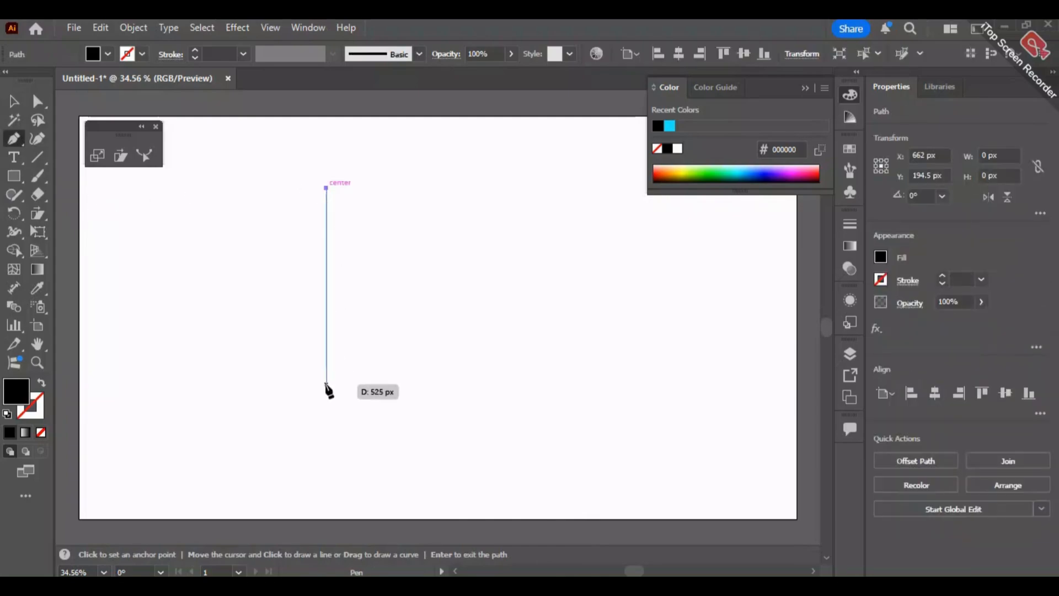
pyautogui.keyDown('shift'); pyautogui.click(326, 384); pyautogui.keyUp('shift')
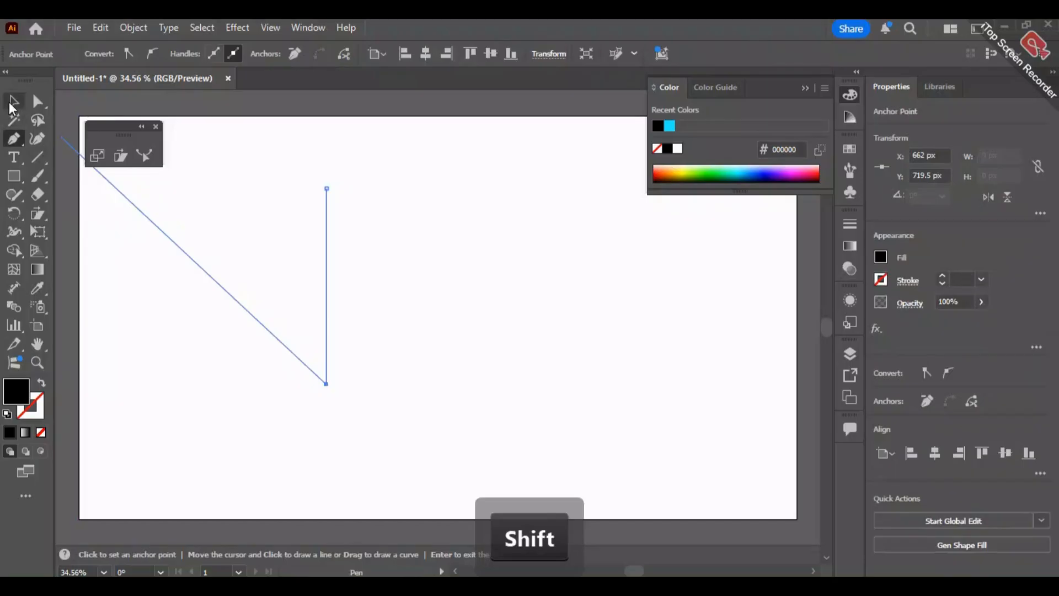
pyautogui.click(12, 102)
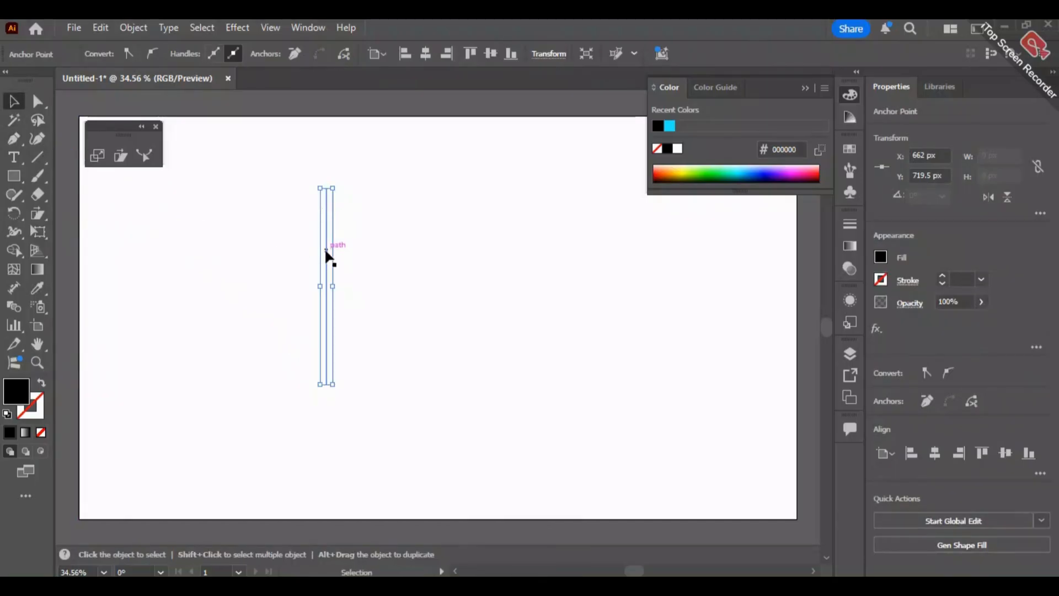
# - Add an anchor point to the upper part of the vertical path, at a Y of about 313 px
pyautogui.click(14, 142)
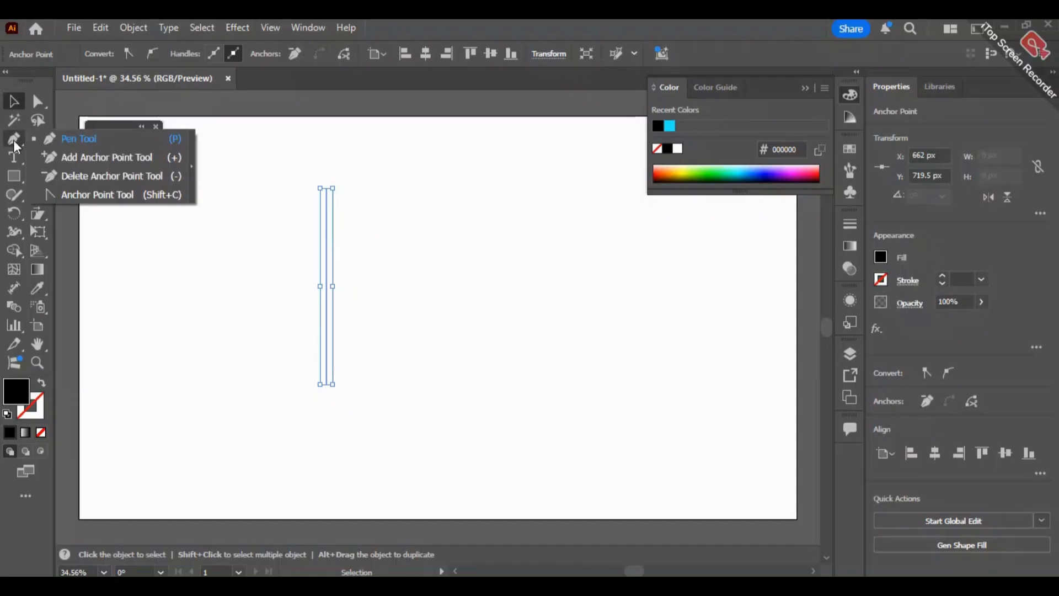
pyautogui.click(120, 156)
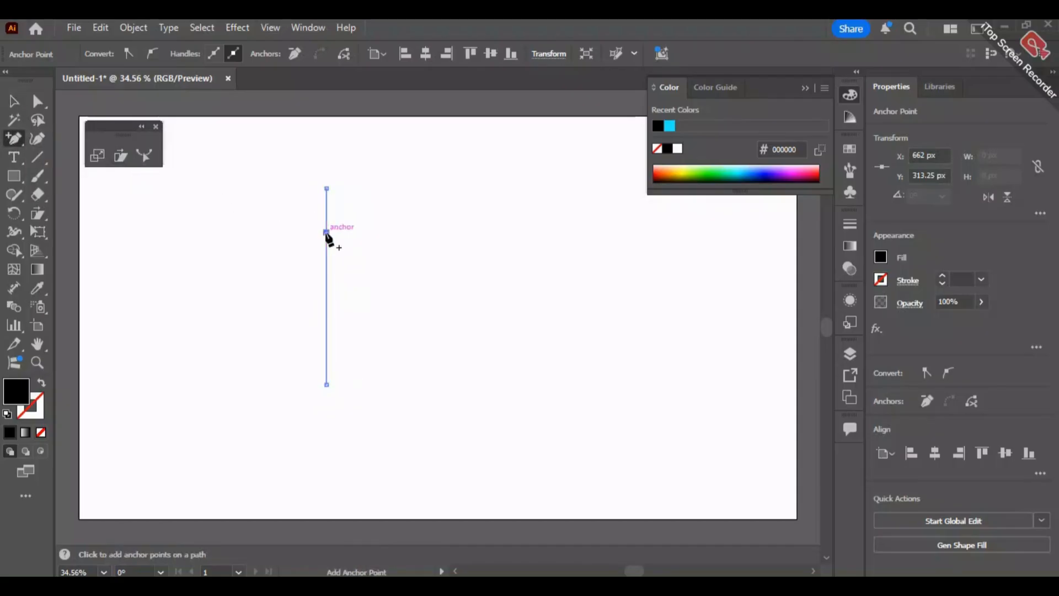
pyautogui.click(36, 102)
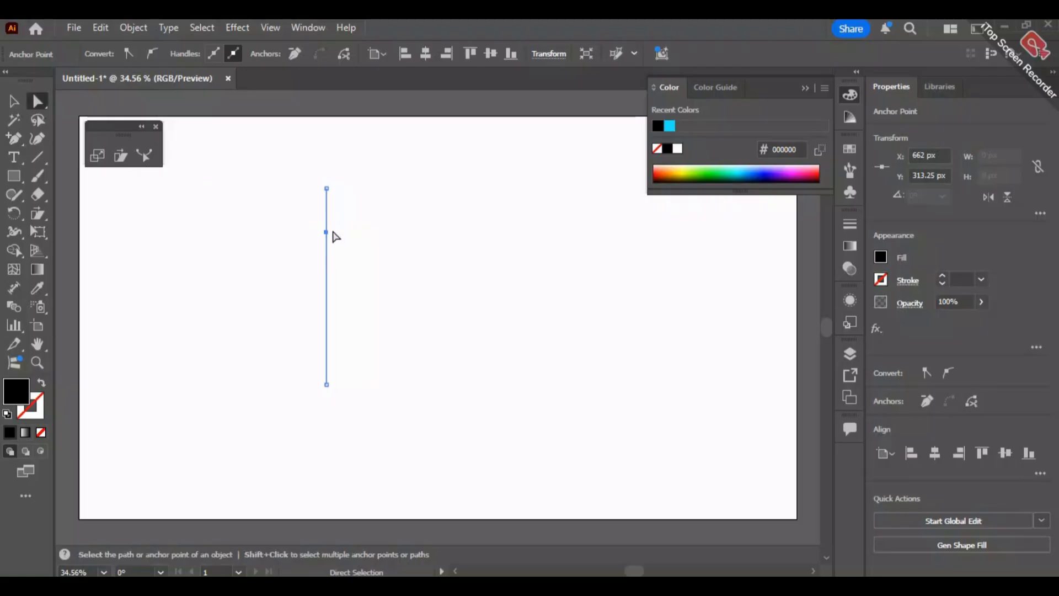
# - Try curving the path at the added point with the Anchor Point tool, then undo it
pyautogui.click(15, 139)
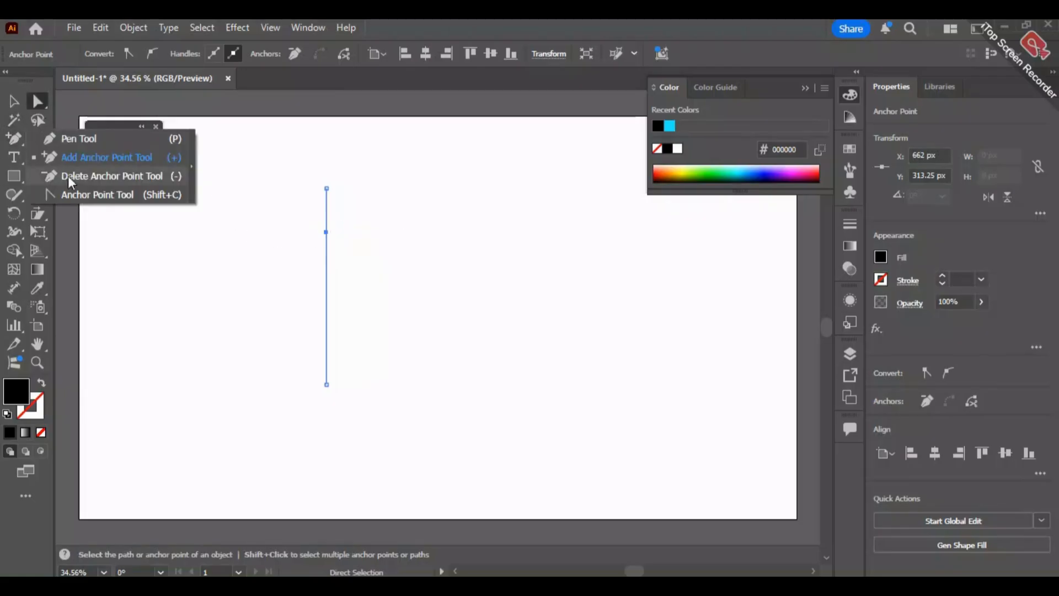
pyautogui.click(98, 195)
pyautogui.moveTo(326, 232); pyautogui.dragTo(366, 238)
pyautogui.hotkey('ctrl', 'z')
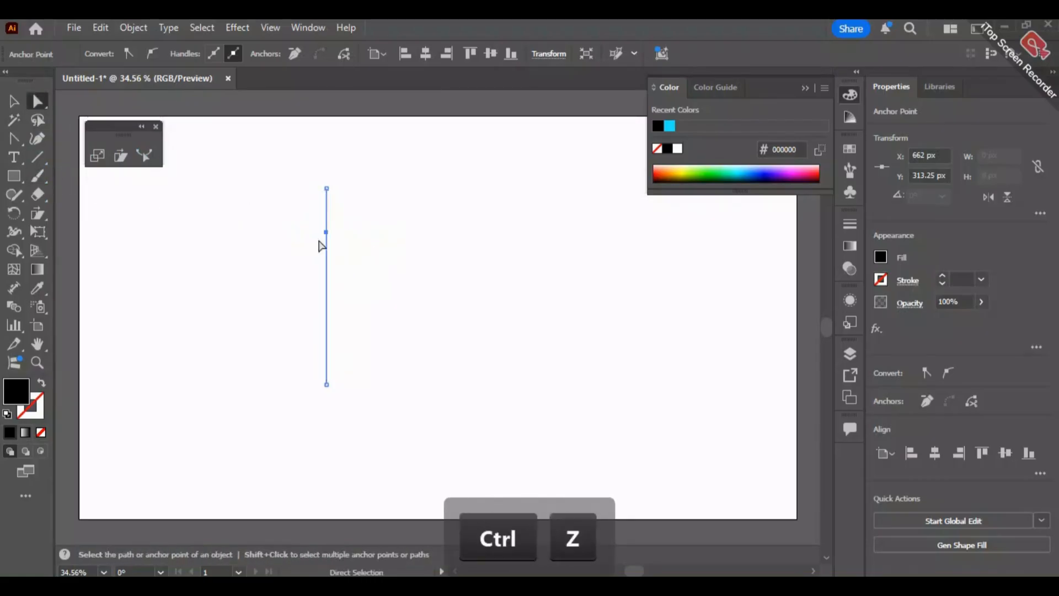
# - Move the added anchor point left to an X of about 570 px and pull out vertical handles to curve the path
pyautogui.moveTo(326, 232); pyautogui.dragTo(292, 274)
pyautogui.click(13, 138)
# - Swap the curved path's fill and stroke colors, and set its stroke weight to 10 pt
pyautogui.click(41, 385)
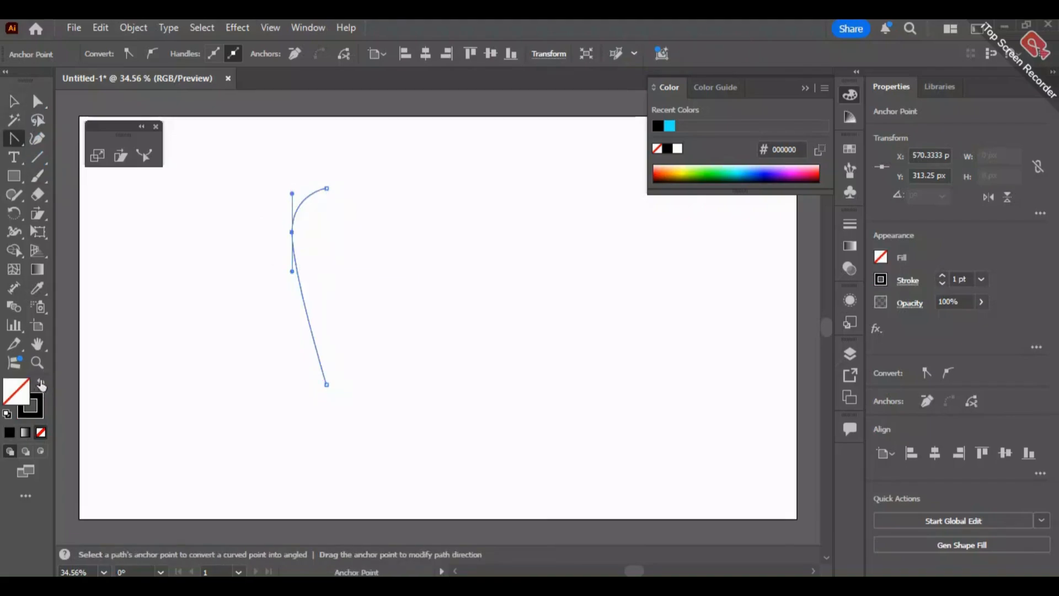
pyautogui.click(13, 101)
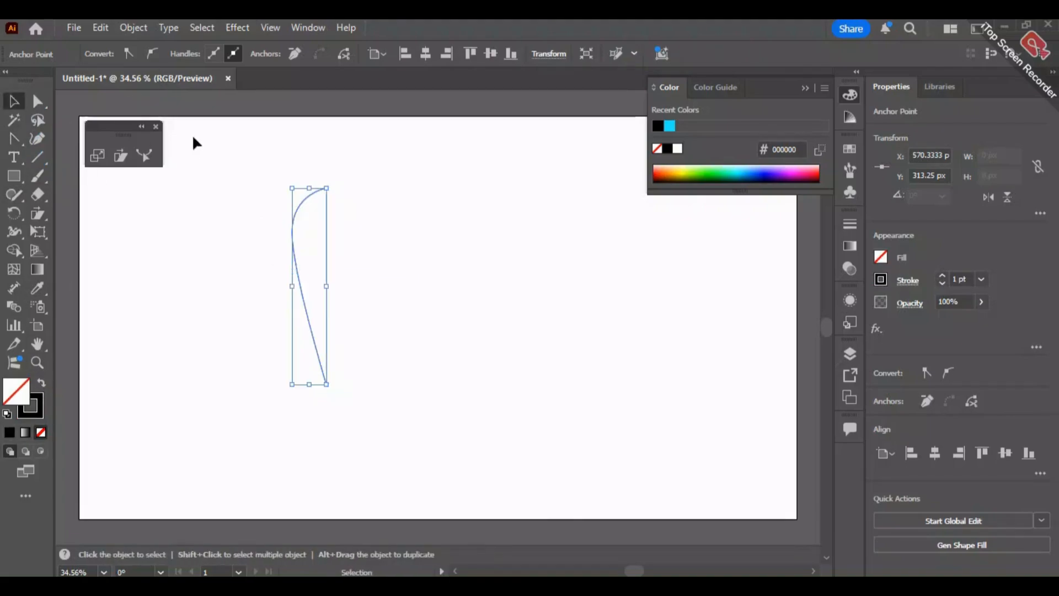
pyautogui.click(131, 374)
pyautogui.click(303, 289)
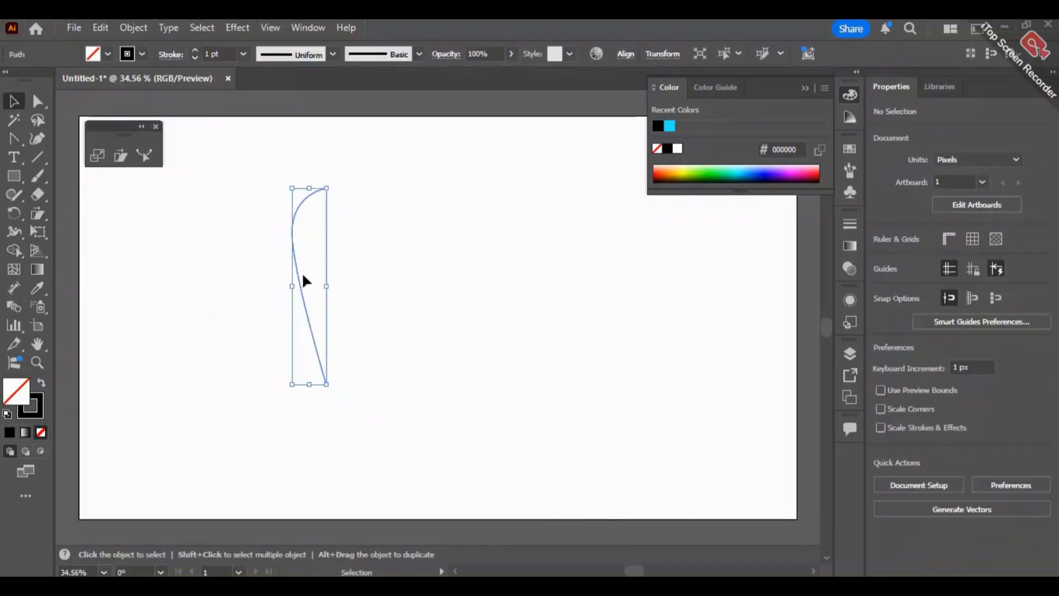
pyautogui.click(195, 50)
pyautogui.click(195, 50)
pyautogui.click(195, 51)
pyautogui.click(195, 50)
pyautogui.click(195, 50)
pyautogui.click(196, 50)
pyautogui.click(195, 50)
pyautogui.click(195, 50)
pyautogui.click(343, 164)
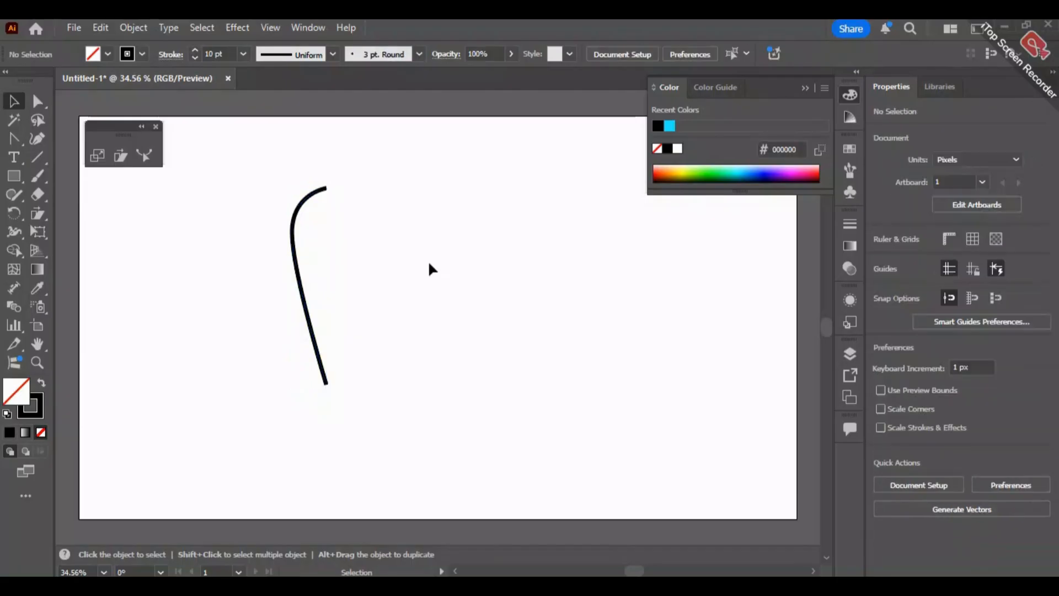
pyautogui.click(322, 346)
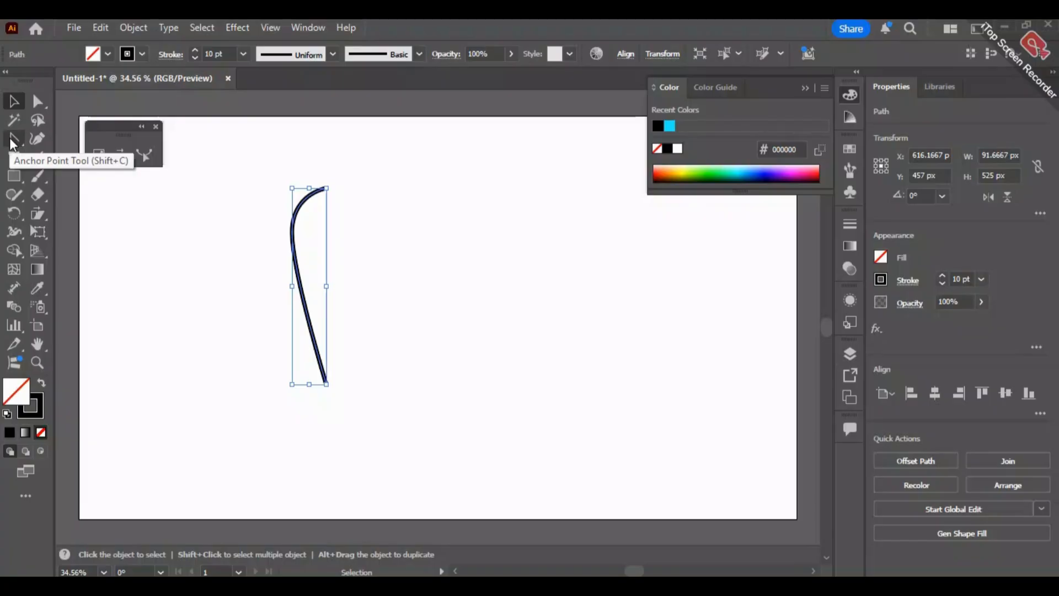
pyautogui.click(392, 273)
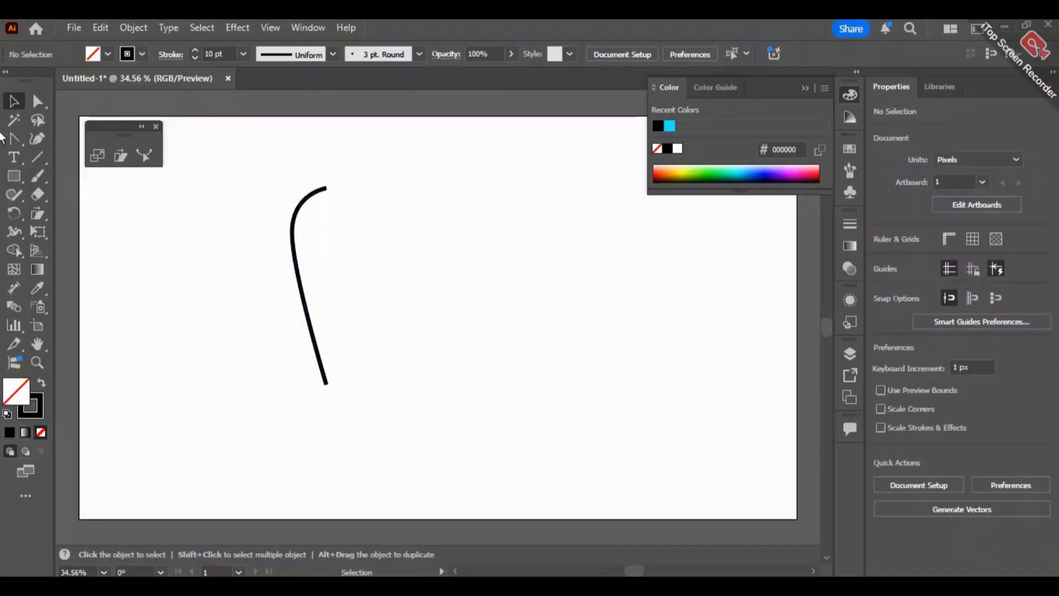
# - Draw a second straight vertical path about 525 px long to the right of the curve with the Pen tool
pyautogui.moveTo(12, 140); pyautogui.dragTo(58, 150)
pyautogui.click(78, 135)
pyautogui.click(448, 187)
pyautogui.keyDown('shift'); pyautogui.click(447, 383); pyautogui.keyUp('shift')
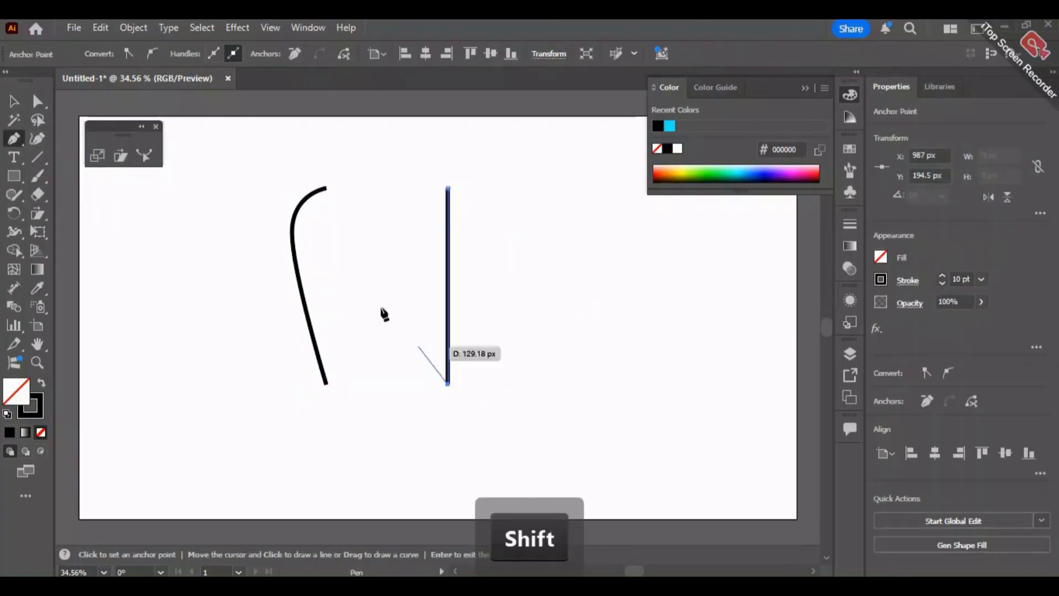
pyautogui.click(12, 119)
pyautogui.click(13, 101)
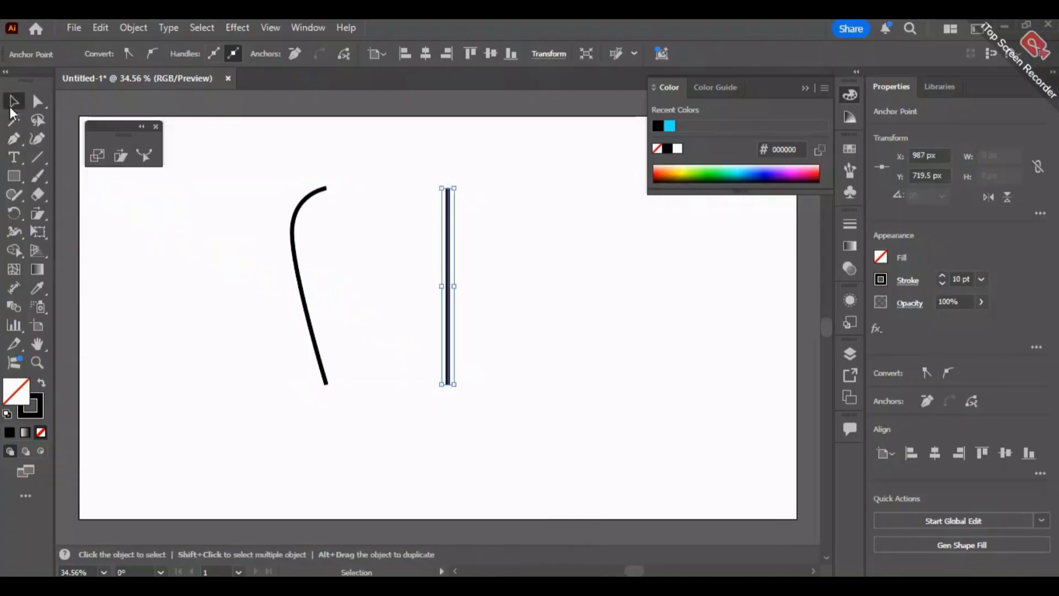
# - Bend the upper part of the second line to the left with the Reshape tool, making it about 104 px wide
pyautogui.click(144, 156)
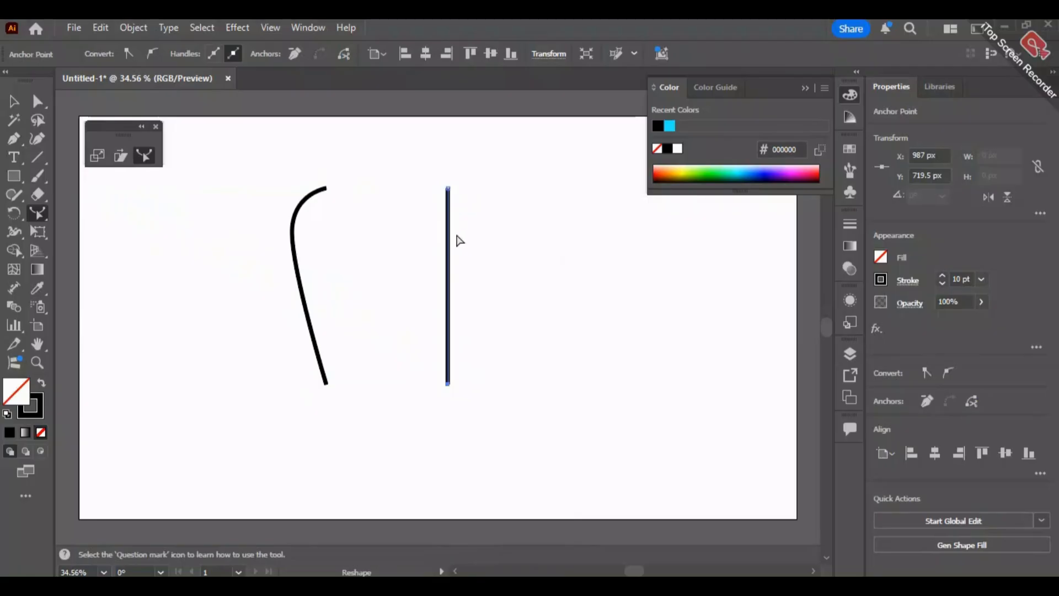
pyautogui.moveTo(449, 244); pyautogui.dragTo(410, 230)
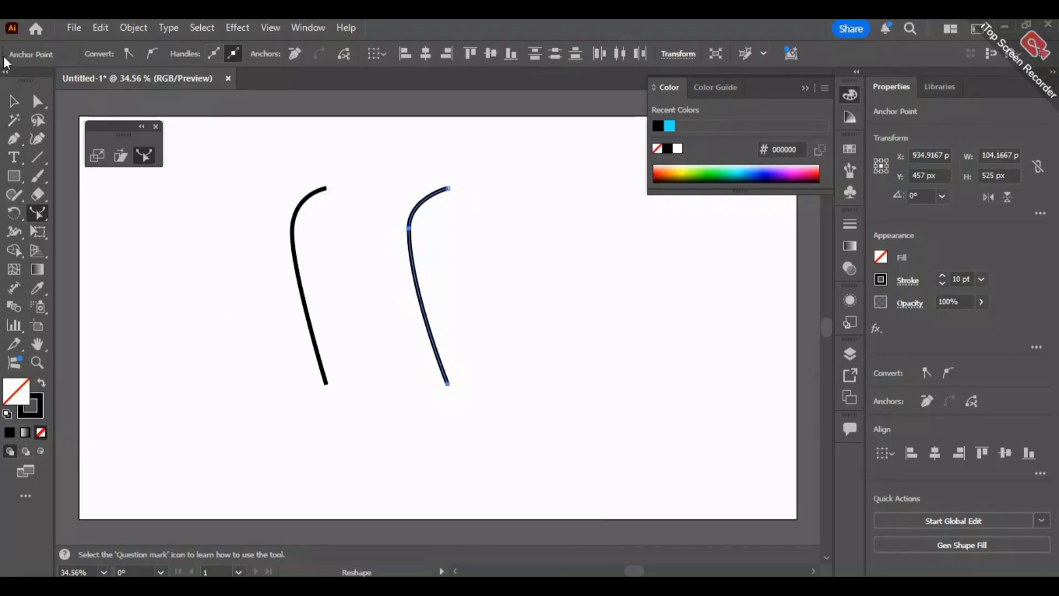
pyautogui.click(14, 101)
pyautogui.click(559, 305)
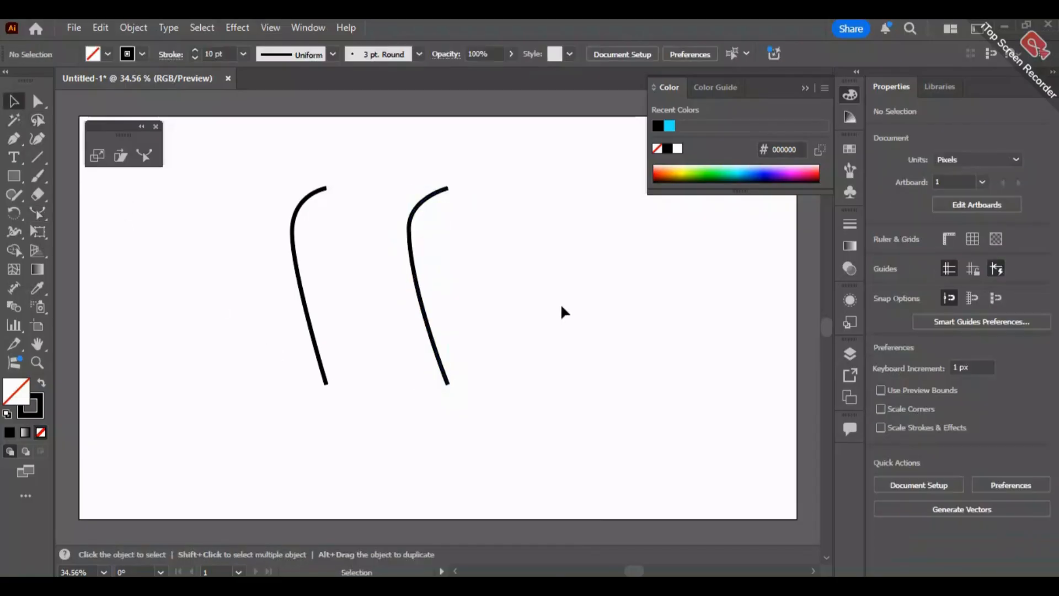
# - Draw a tall rectangle about 106 by 527 px right of the curves, and delete the two curved paths
pyautogui.click(14, 176)
pyautogui.moveTo(517, 191); pyautogui.dragTo(557, 390)
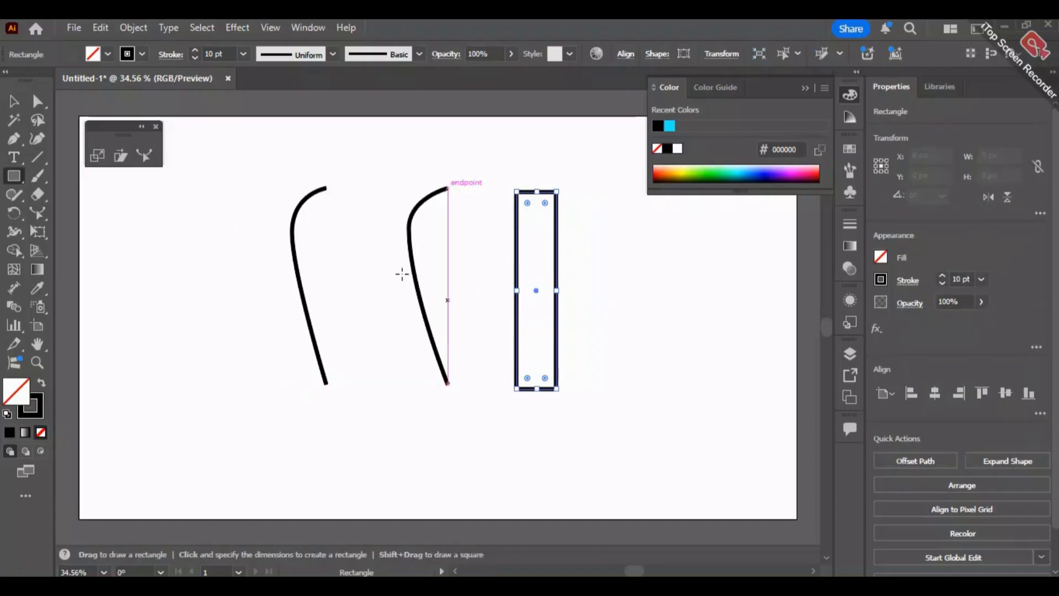
pyautogui.click(14, 101)
pyautogui.moveTo(253, 152); pyautogui.dragTo(458, 422)
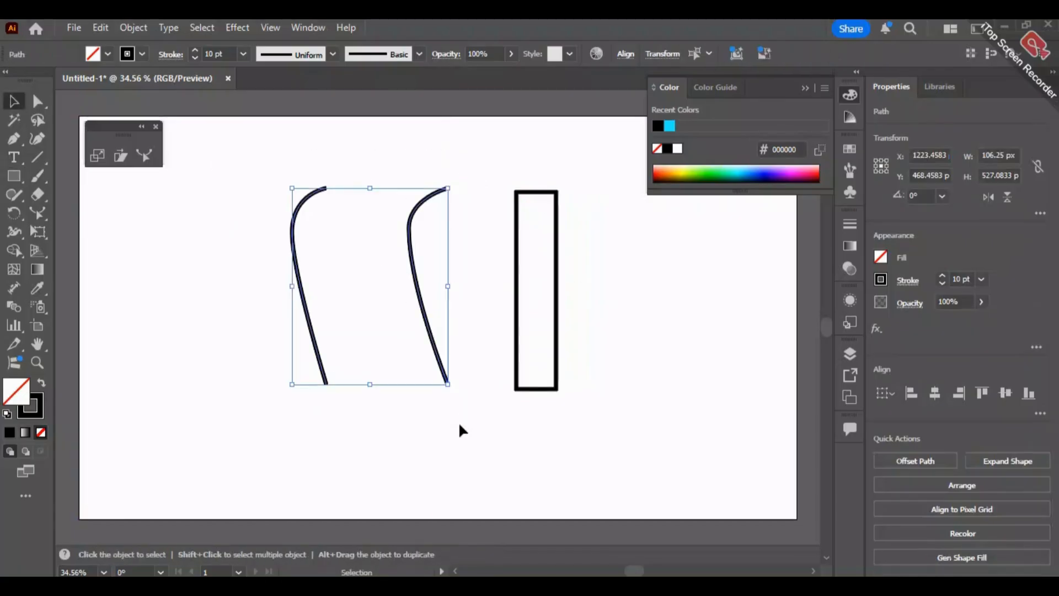
pyautogui.press('Delete')
# - Move the rectangle left to about X 869 px, Y 487 px
pyautogui.click(557, 297)
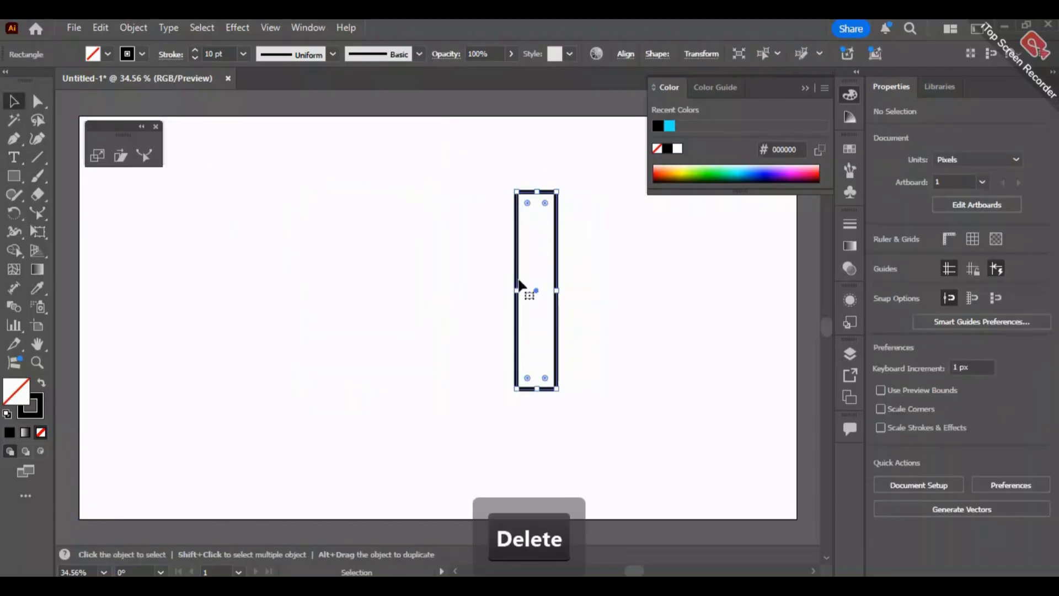
pyautogui.moveTo(519, 279); pyautogui.dragTo(385, 285)
pyautogui.click(478, 214)
pyautogui.click(427, 275)
# - Try reshaping the rectangle's right side by pulling points on that edge to the left with the Reshape tool
pyautogui.click(145, 158)
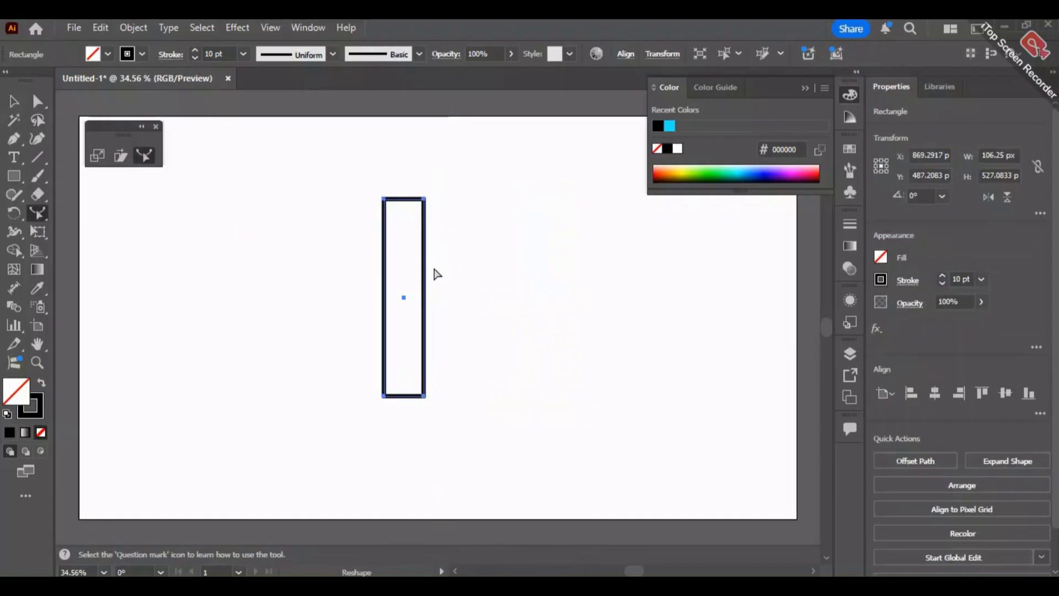
pyautogui.moveTo(426, 364); pyautogui.dragTo(409, 359)
pyautogui.click(15, 101)
pyautogui.click(356, 335)
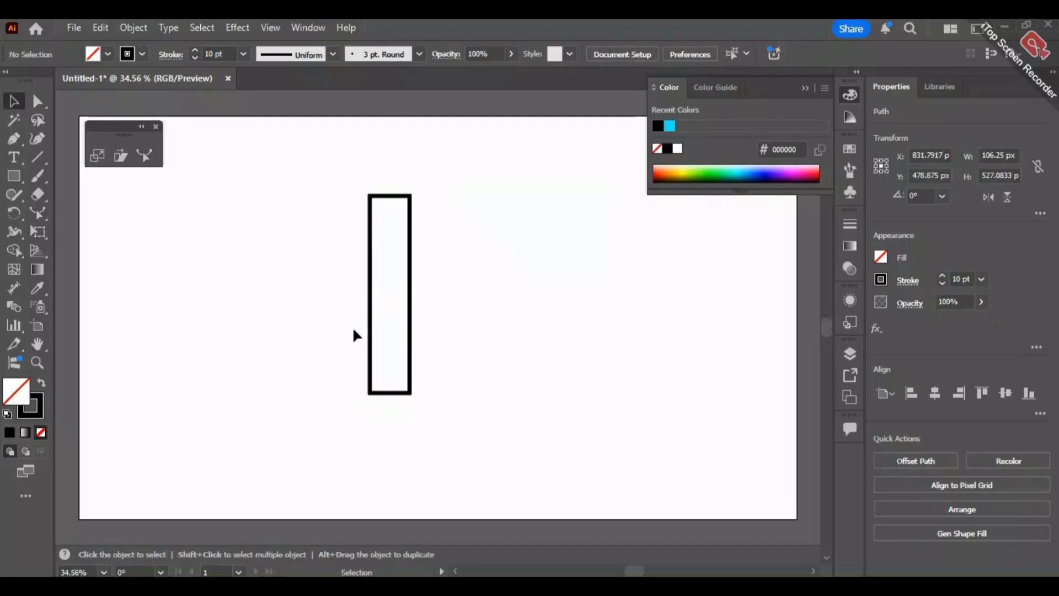
# - Try pulling the middle of the rectangle's right side outward with the Reshape tool, and delete the rectangle
pyautogui.click(411, 337)
pyautogui.press('a')
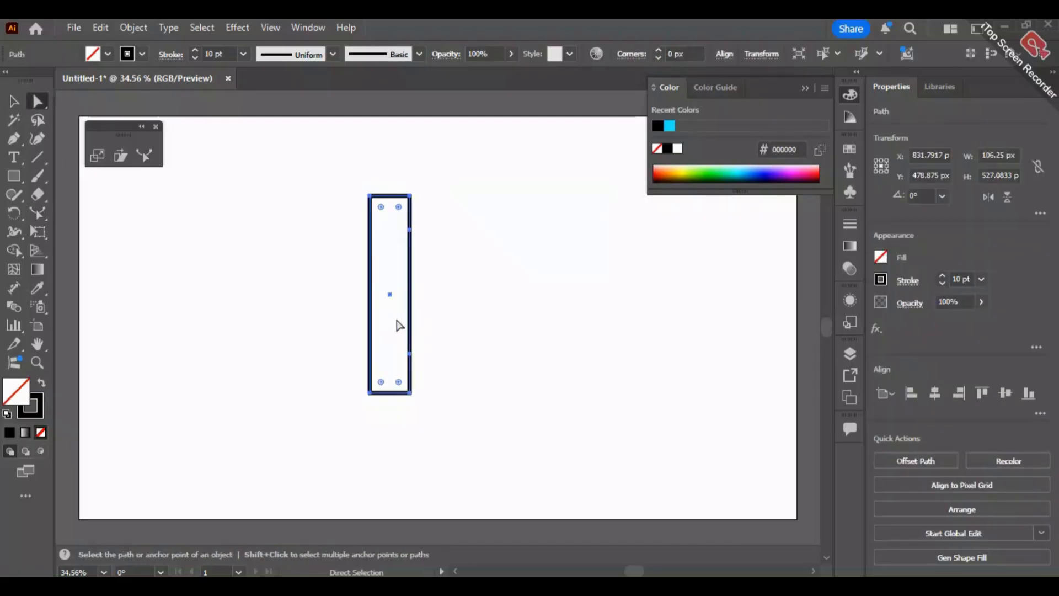
pyautogui.click(141, 156)
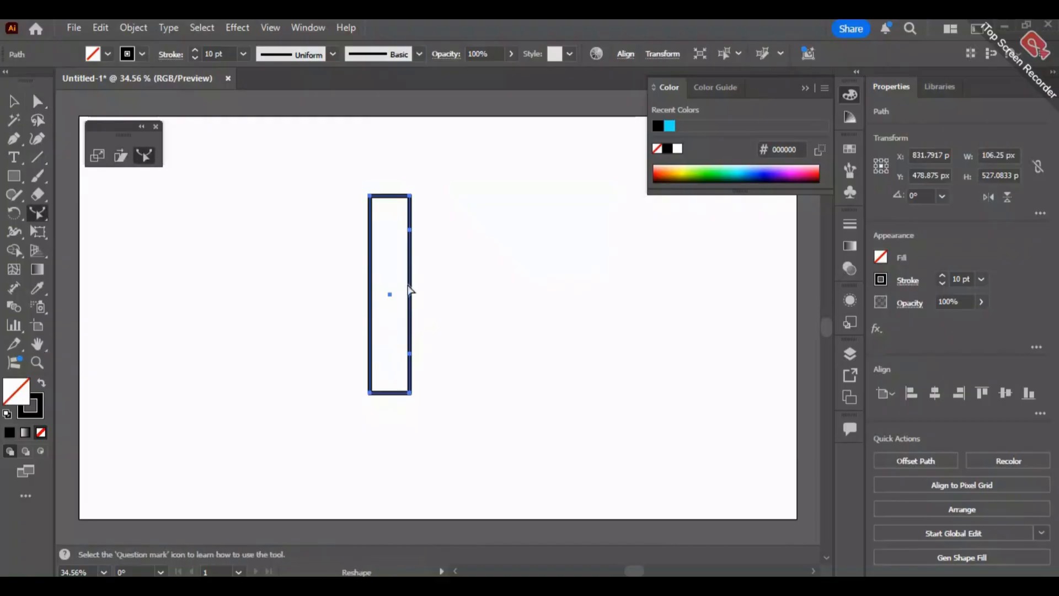
pyautogui.moveTo(411, 309); pyautogui.dragTo(419, 310)
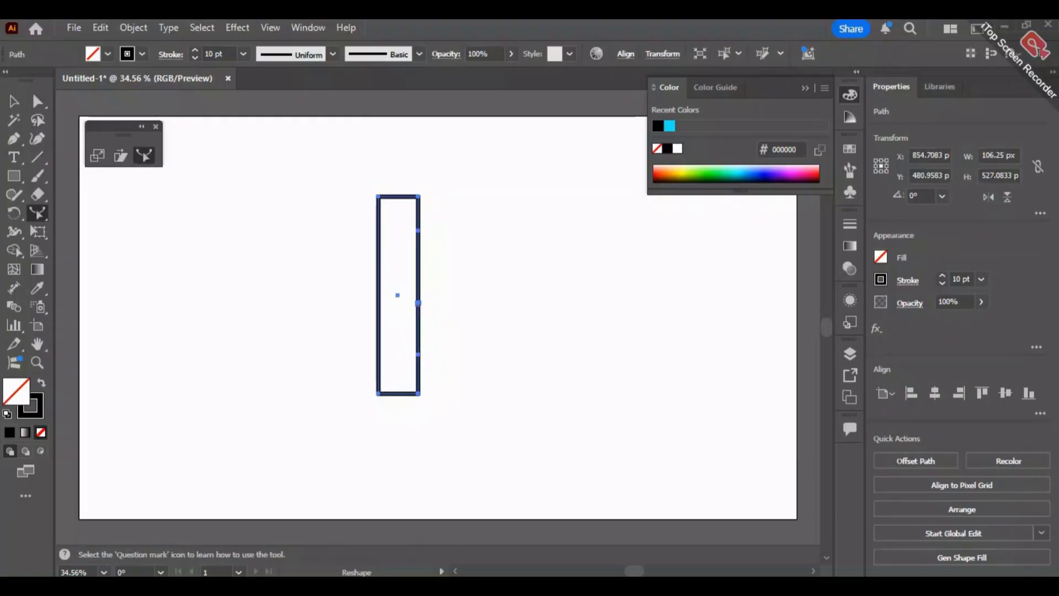
pyautogui.press('Delete')
# - Draw two parallel vertical lines about 579 px long with the Pen tool, at about X 741 px and X 893 px
pyautogui.click(14, 138)
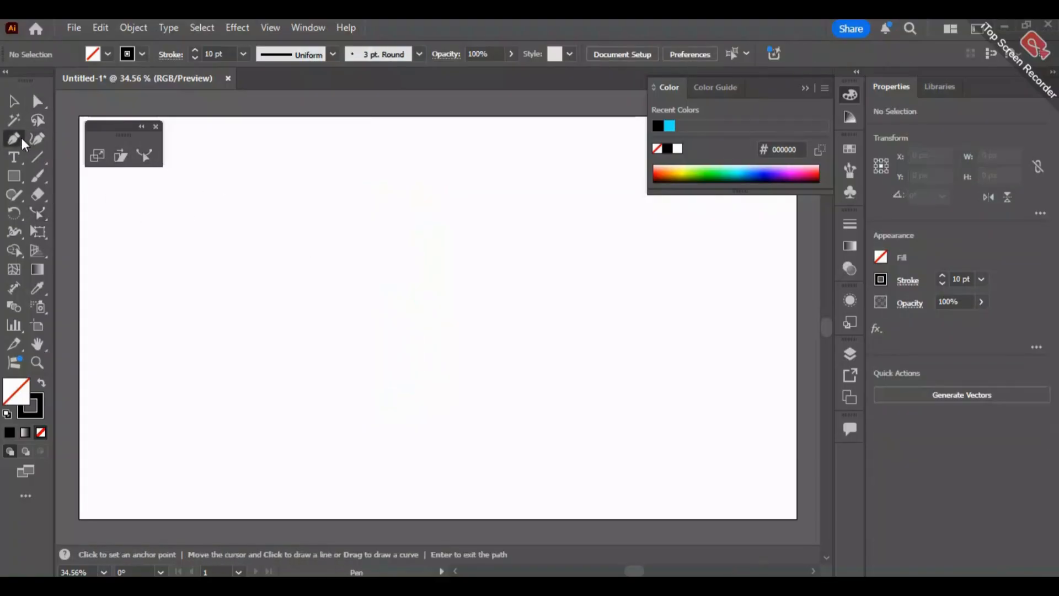
pyautogui.click(356, 186)
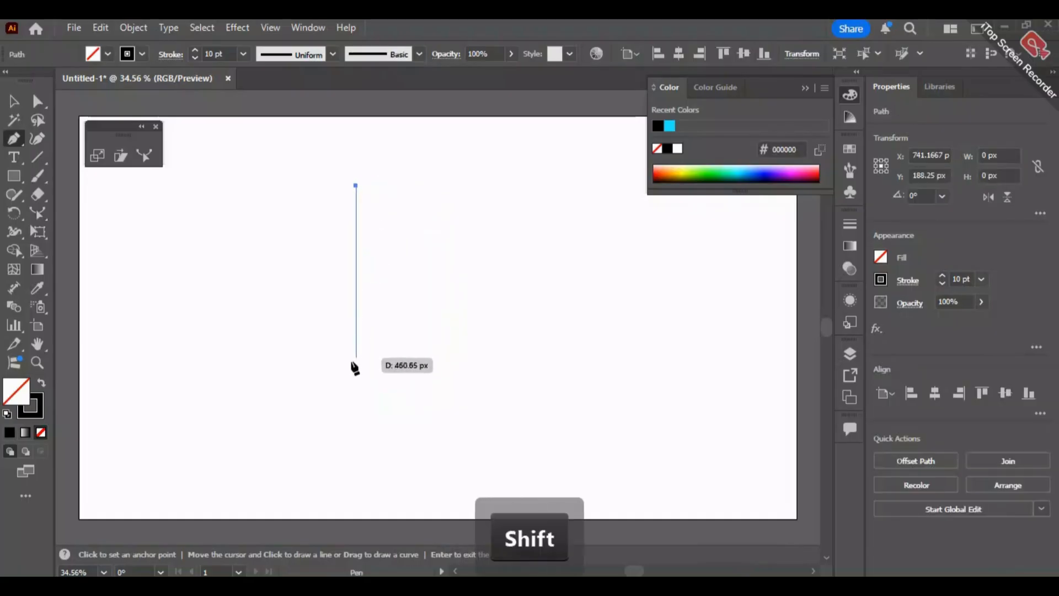
pyautogui.keyDown('shift'); pyautogui.click(356, 402); pyautogui.keyUp('shift')
pyautogui.press('Escape')
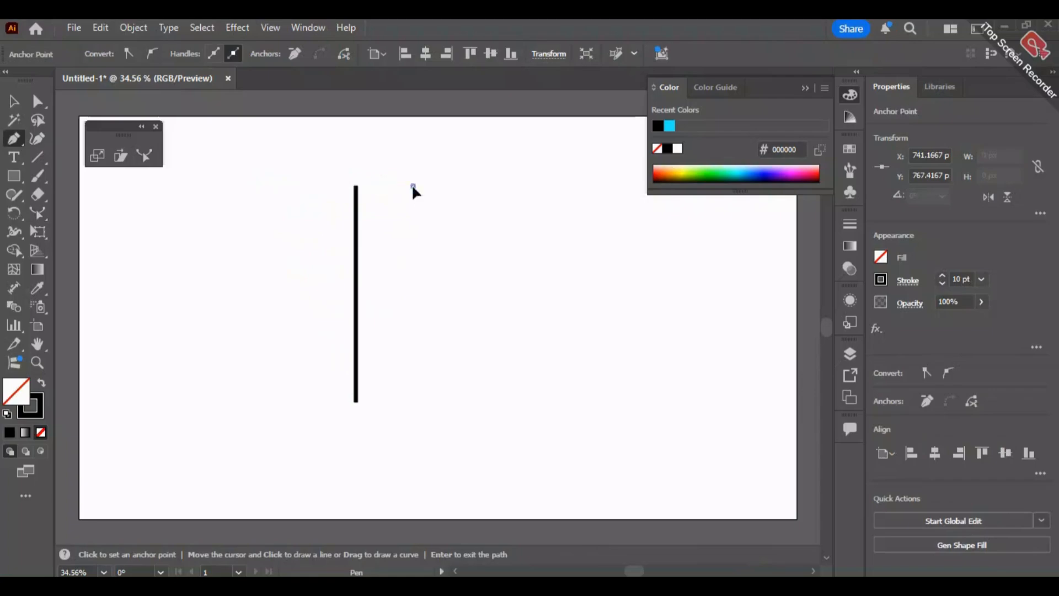
pyautogui.keyDown('shift'); pyautogui.click(413, 402); pyautogui.keyUp('shift')
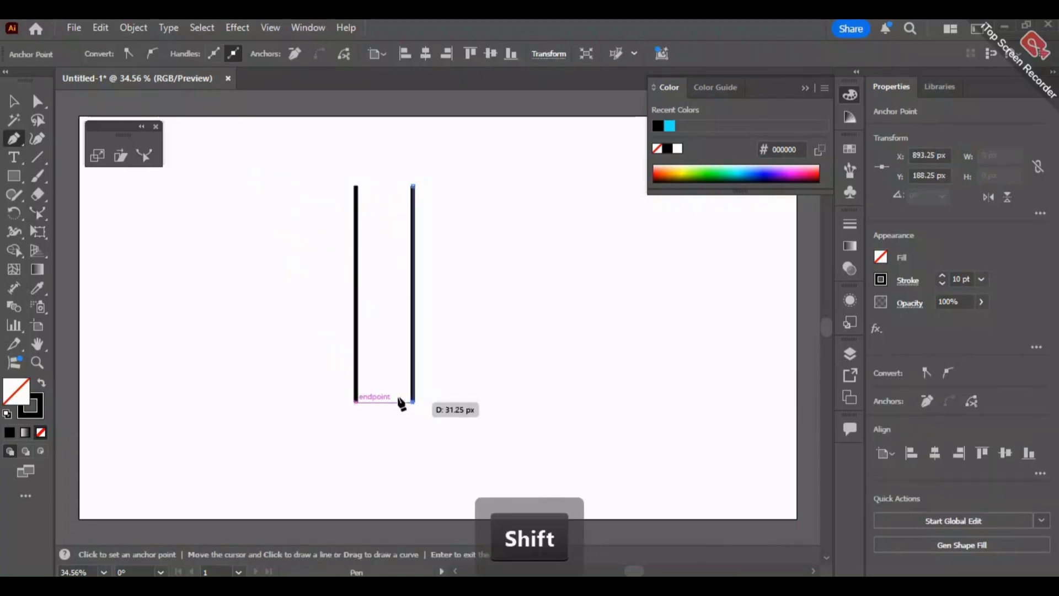
pyautogui.click(14, 101)
pyautogui.press('Left')
pyautogui.press('Left')
pyautogui.press('Left')
pyautogui.press('Left')
pyautogui.press('Left')
pyautogui.press('Left')
pyautogui.press('Left')
pyautogui.press('Left')
pyautogui.press('Left')
pyautogui.press('Left')
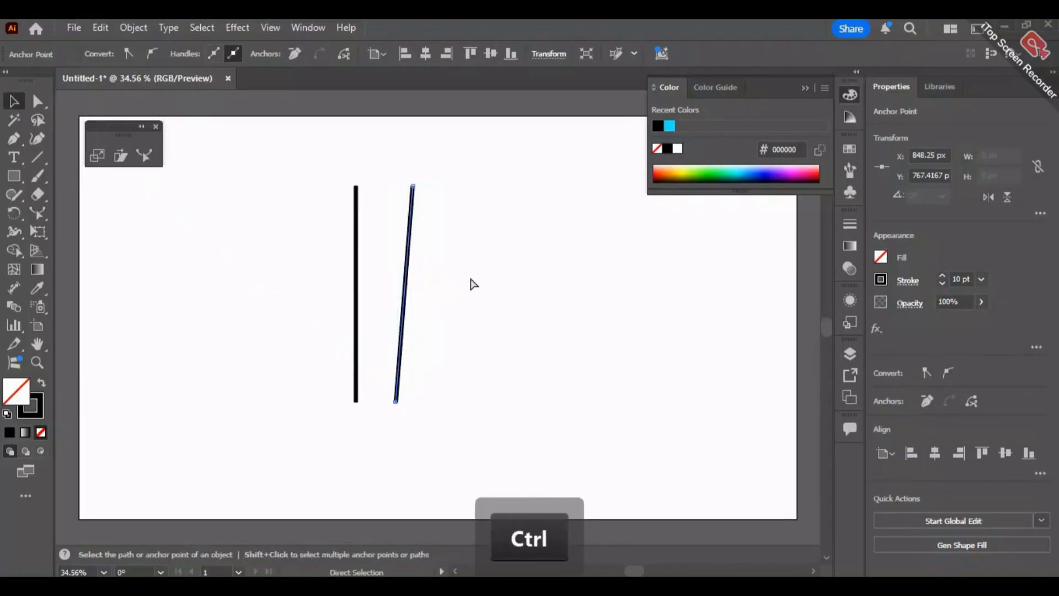
pyautogui.hotkey('ctrl', 'z')
pyautogui.hotkey('ctrl', 'z')
pyautogui.hotkey('ctrl', 'z')
pyautogui.hotkey('ctrl', 'z')
pyautogui.hotkey('ctrl', 'z')
pyautogui.hotkey('ctrl', 'z')
pyautogui.hotkey('ctrl', 'z')
pyautogui.hotkey('ctrl', 'z')
pyautogui.hotkey('ctrl', 'z')
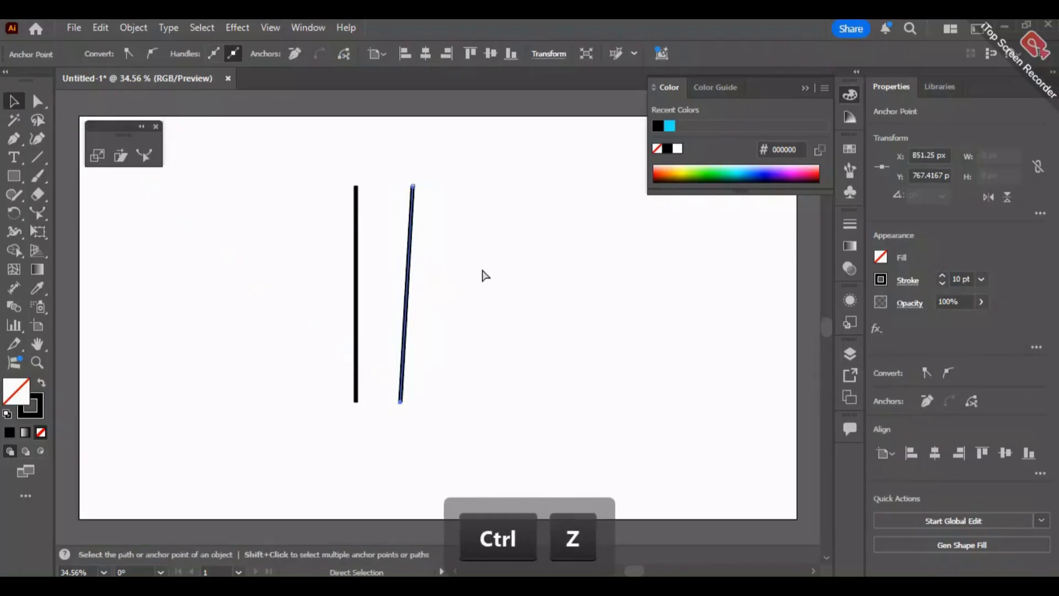
pyautogui.hotkey('ctrl', 'z')
pyautogui.hotkey('ctrl', 'z')
pyautogui.hotkey('ctrl', 'z')
pyautogui.hotkey('ctrl', 'z')
pyautogui.hotkey('ctrl', 'z')
pyautogui.hotkey('ctrl', 'z')
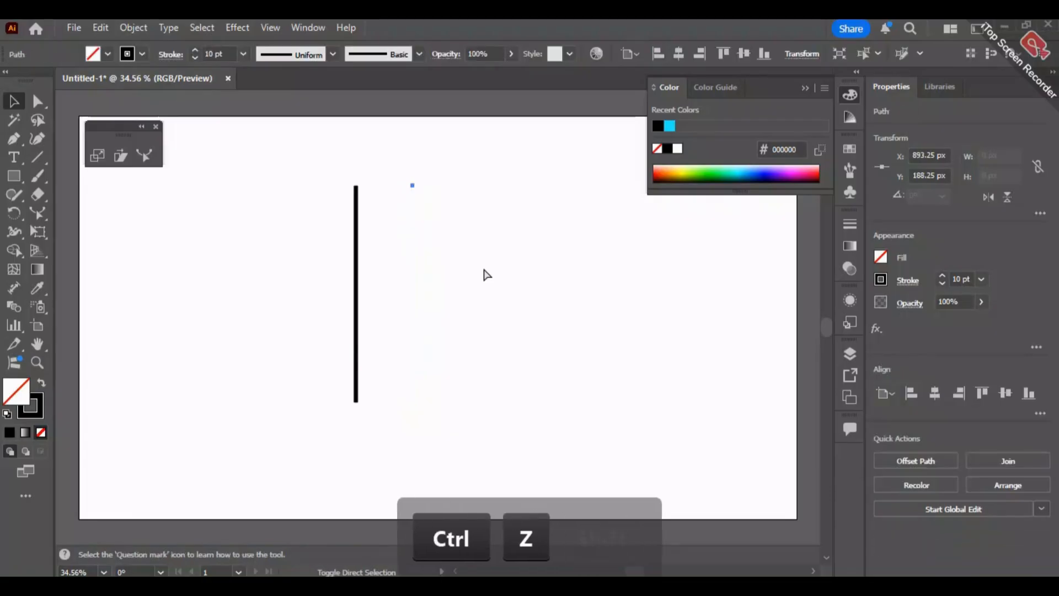
pyautogui.hotkey('ctrl', 'shift', 'z')
pyautogui.hotkey('ctrl', 'shift', 'z')
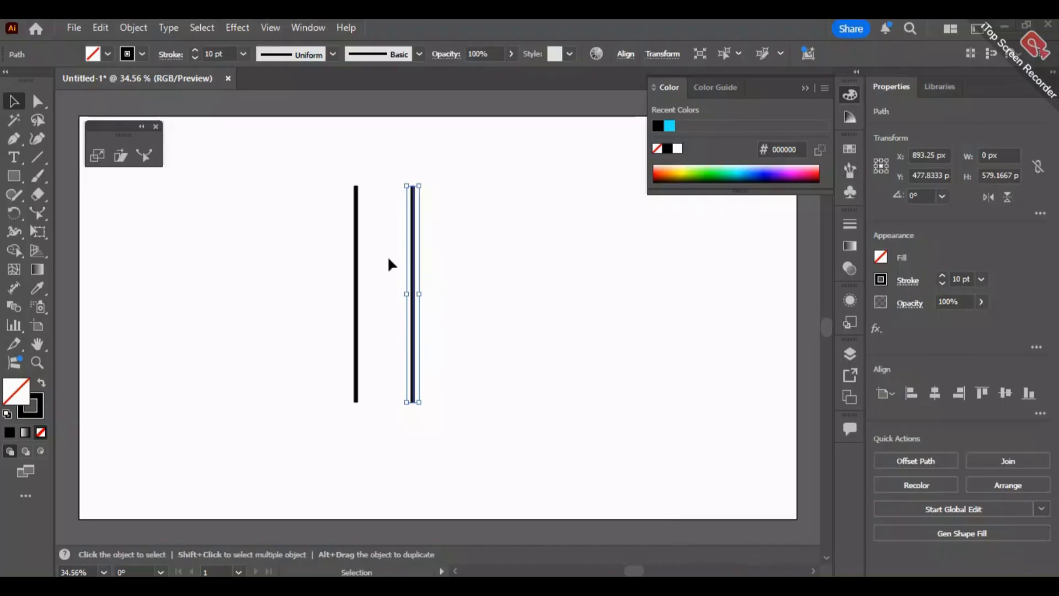
# - Move the second line left to about X 845 px and reshape it into an S-curve, upper part right and lower part left
pyautogui.moveTo(412, 268); pyautogui.dragTo(395, 269)
pyautogui.click(489, 177)
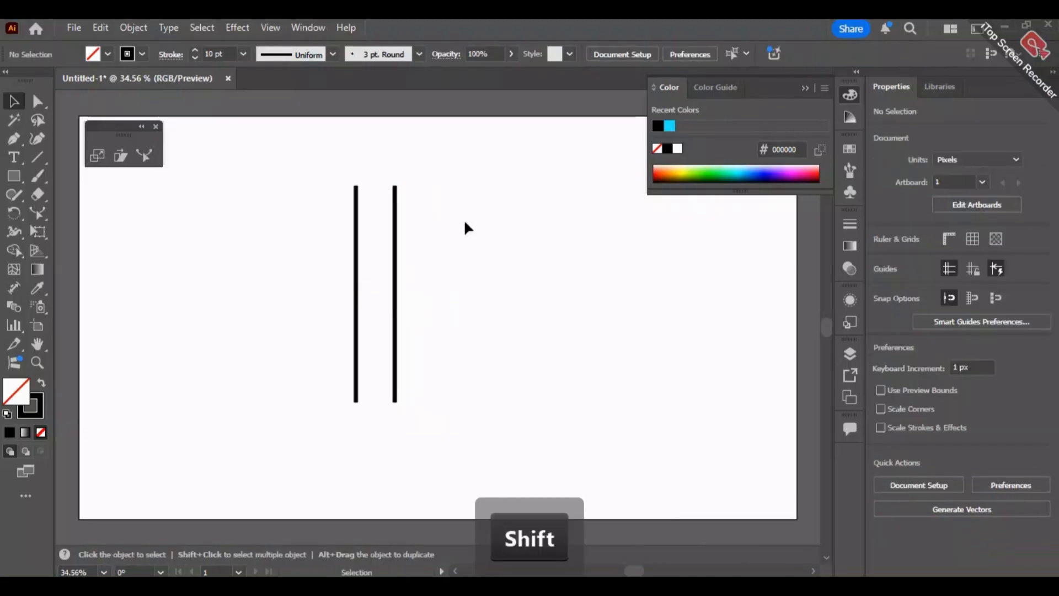
pyautogui.click(395, 268)
pyautogui.click(144, 155)
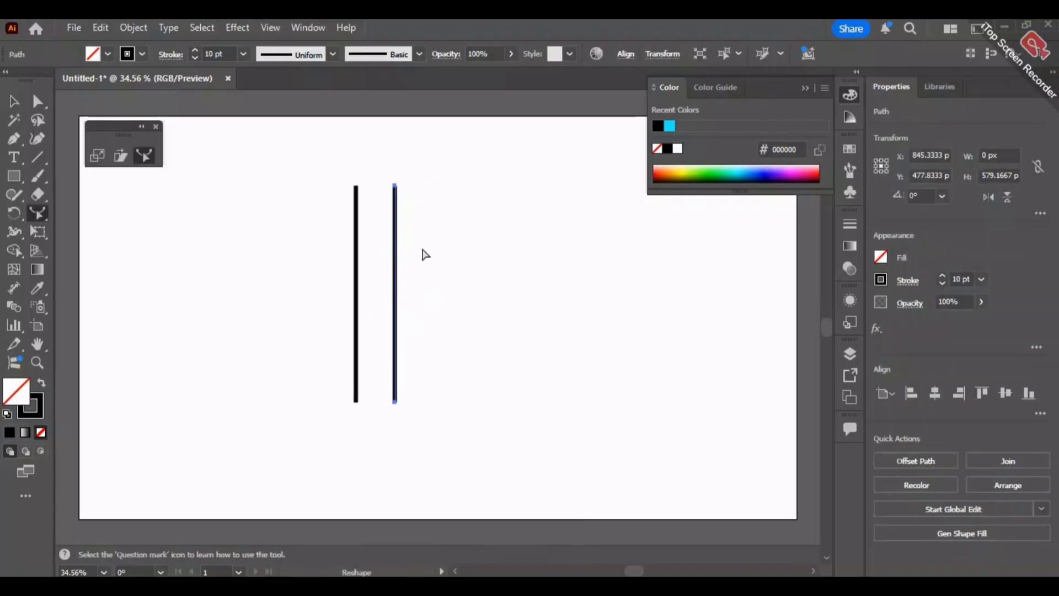
pyautogui.moveTo(397, 234)
pyautogui.mouseDown()
pyautogui.moveTo(428, 232)
pyautogui.moveTo(413, 233)
pyautogui.mouseUp()
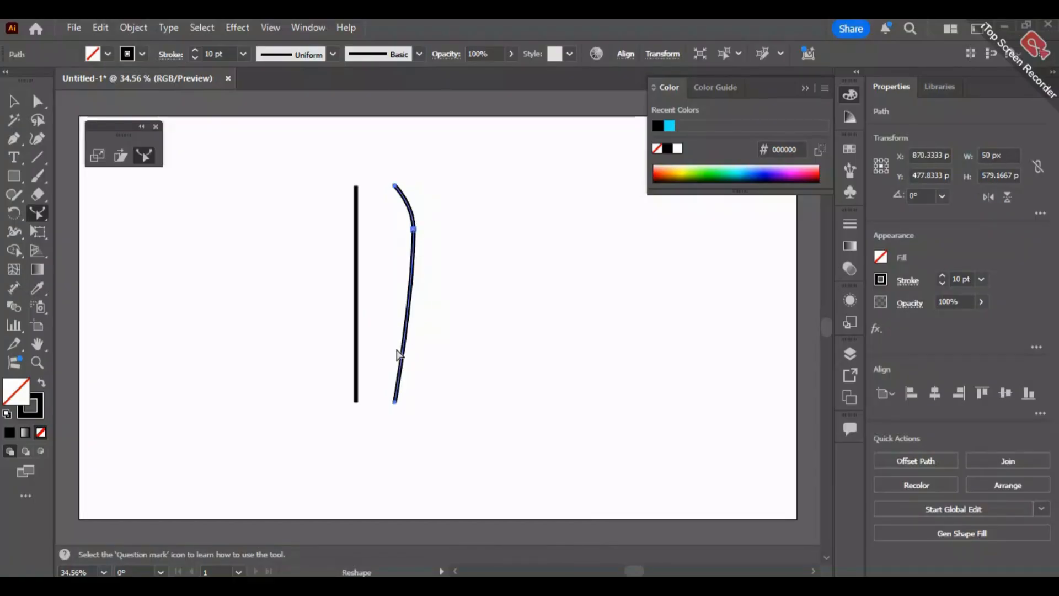
pyautogui.moveTo(403, 361); pyautogui.dragTo(382, 347)
# - Bend the straight first line into a matching S-curve about 74 px wide with the Reshape tool
pyautogui.click(14, 101)
pyautogui.click(357, 271)
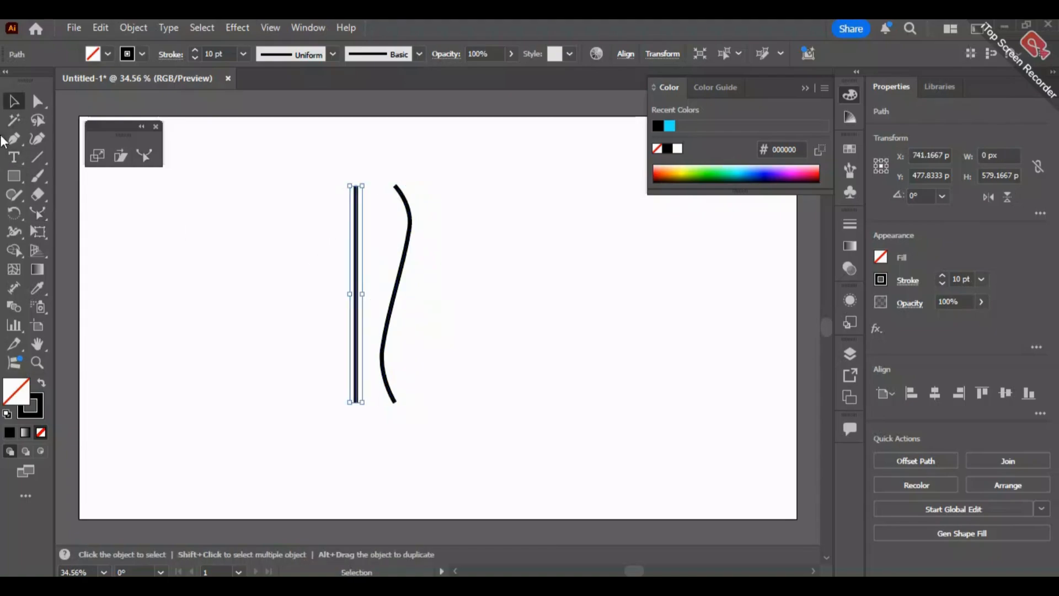
pyautogui.click(145, 156)
pyautogui.moveTo(357, 238); pyautogui.dragTo(371, 225)
pyautogui.moveTo(366, 359); pyautogui.dragTo(342, 354)
pyautogui.press('v')
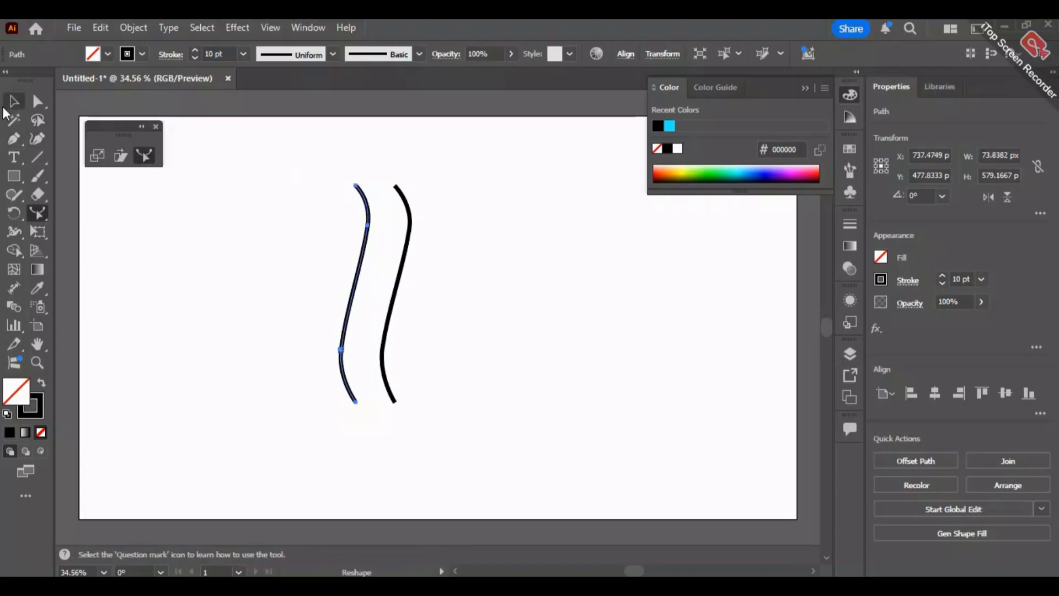
pyautogui.click(499, 183)
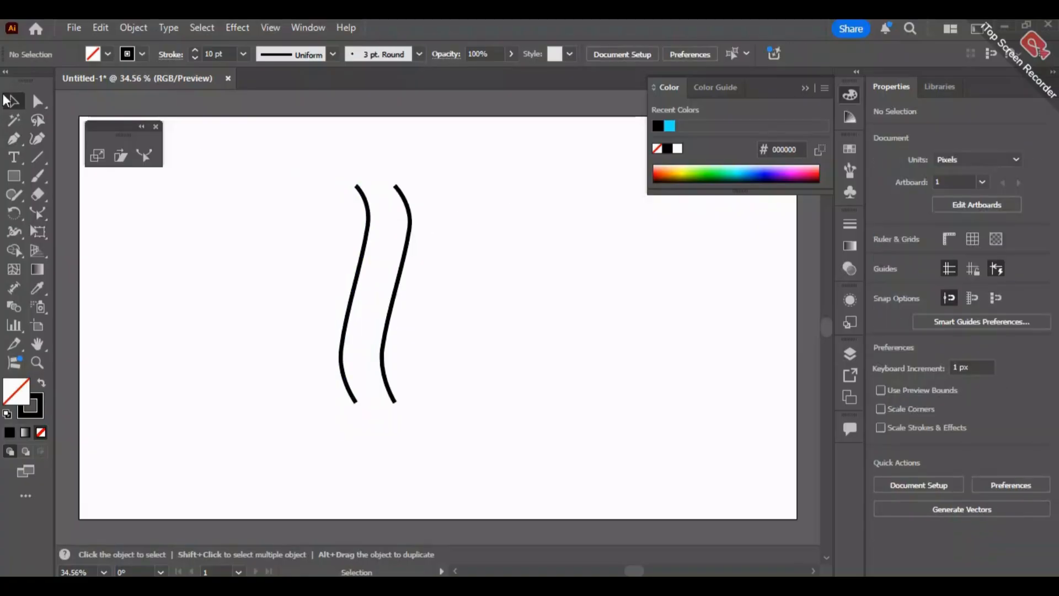
# - Join the two curves' upper ends and lower ends with straight Pen segments to form one closed wavy shape
pyautogui.click(14, 139)
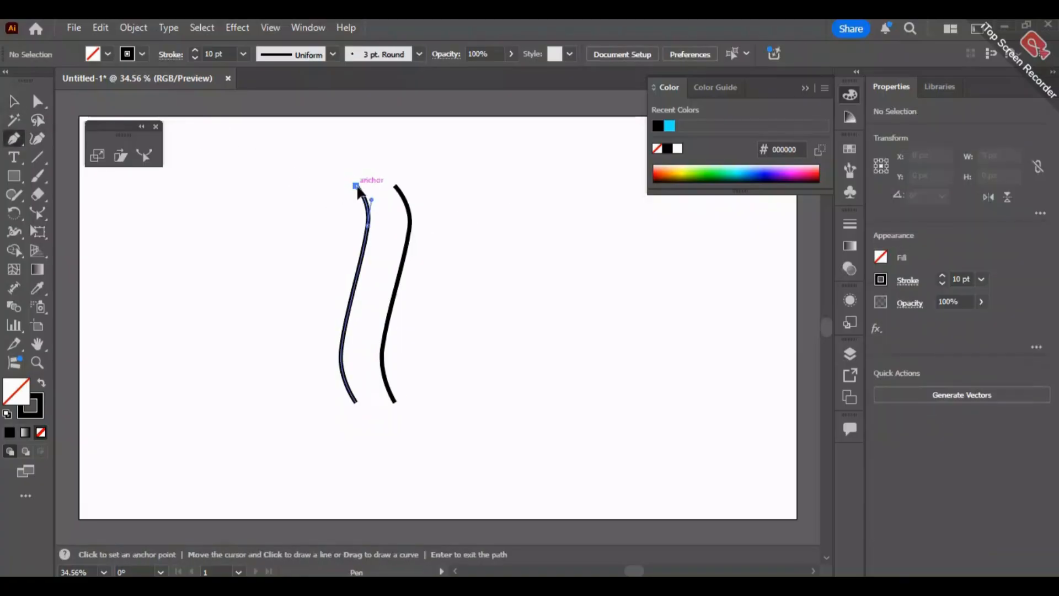
pyautogui.click(356, 185)
pyautogui.click(395, 185)
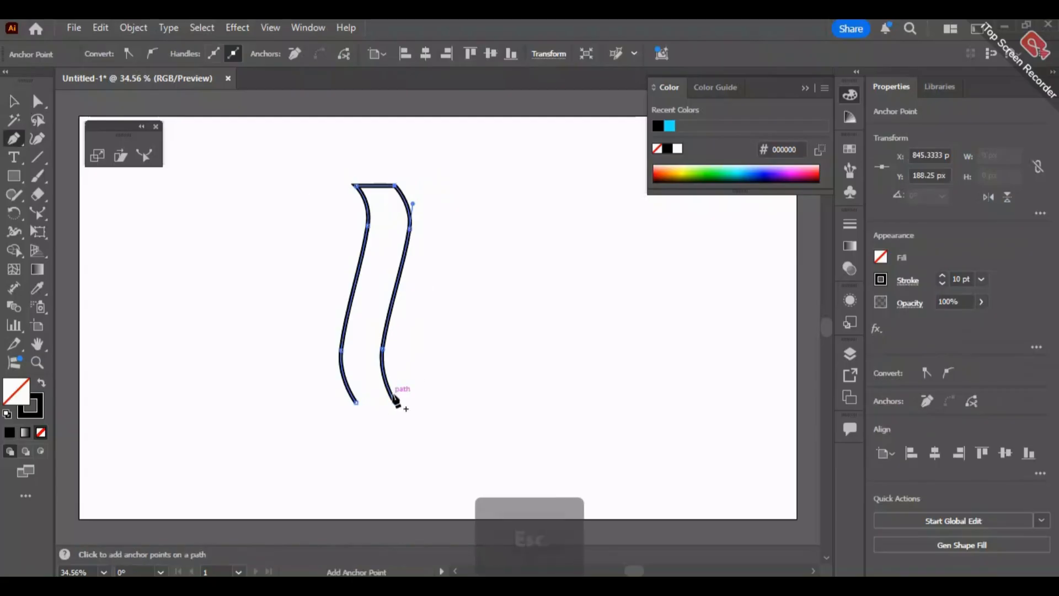
pyautogui.press('Escape')
pyautogui.click(396, 402)
pyautogui.click(357, 402)
pyautogui.click(14, 101)
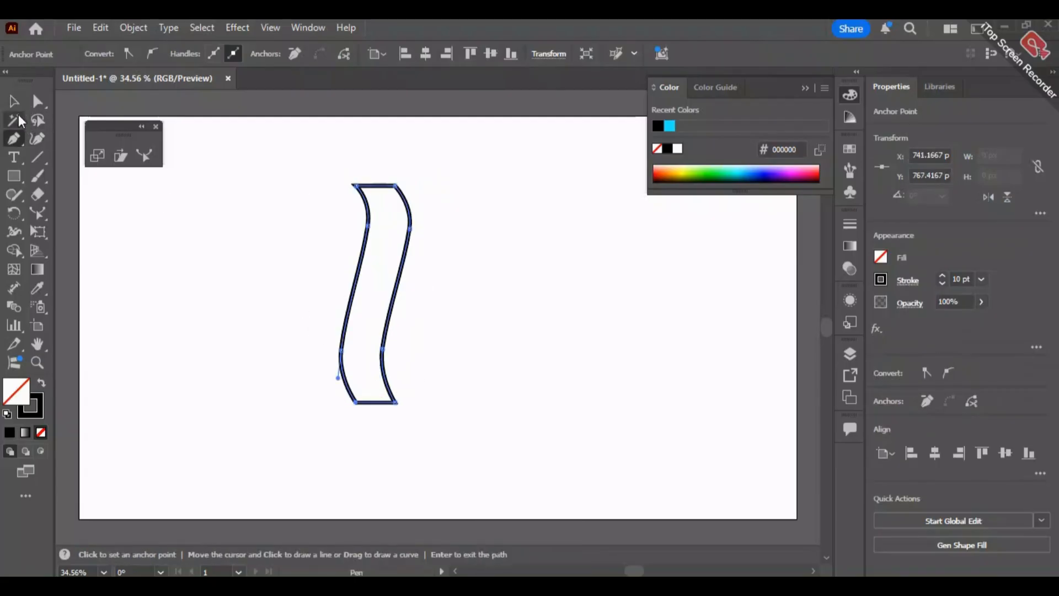
pyautogui.click(232, 341)
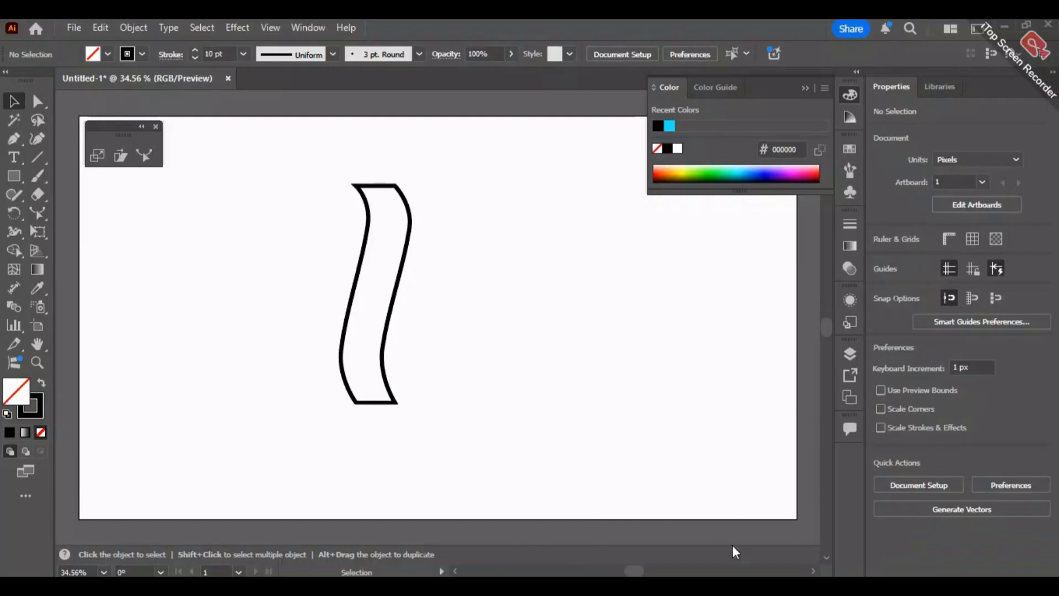
# - Delete the closed wavy shape from the artboard
pyautogui.moveTo(425, 152); pyautogui.dragTo(292, 457)
pyautogui.press('Delete')
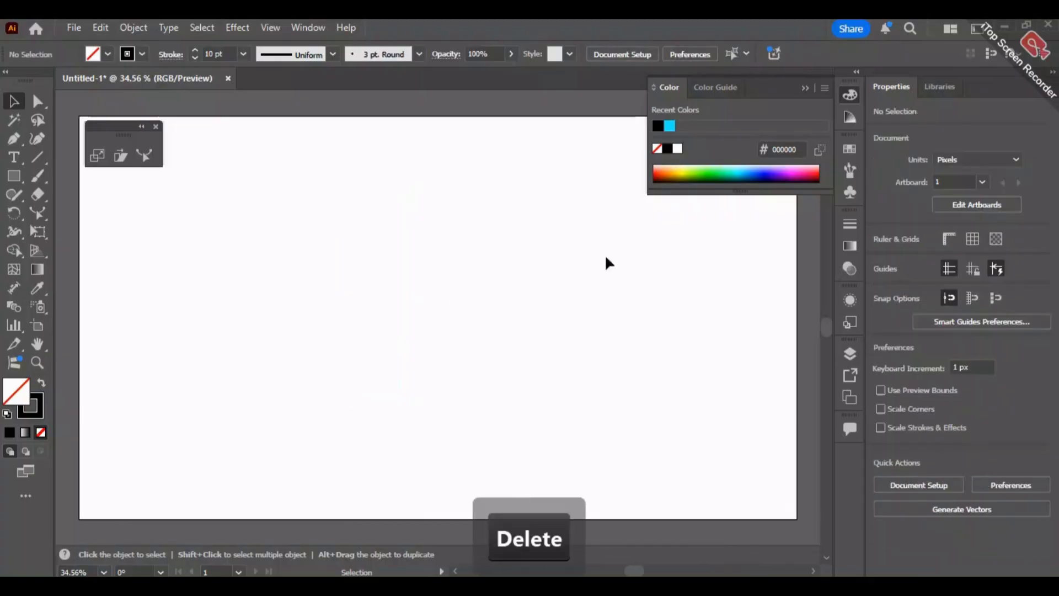
# - Collapse the color controls, stack the floating Scale, Shear and Reshape tools in one column, and move them over the artboard's upper-left corner
pyautogui.click(805, 91)
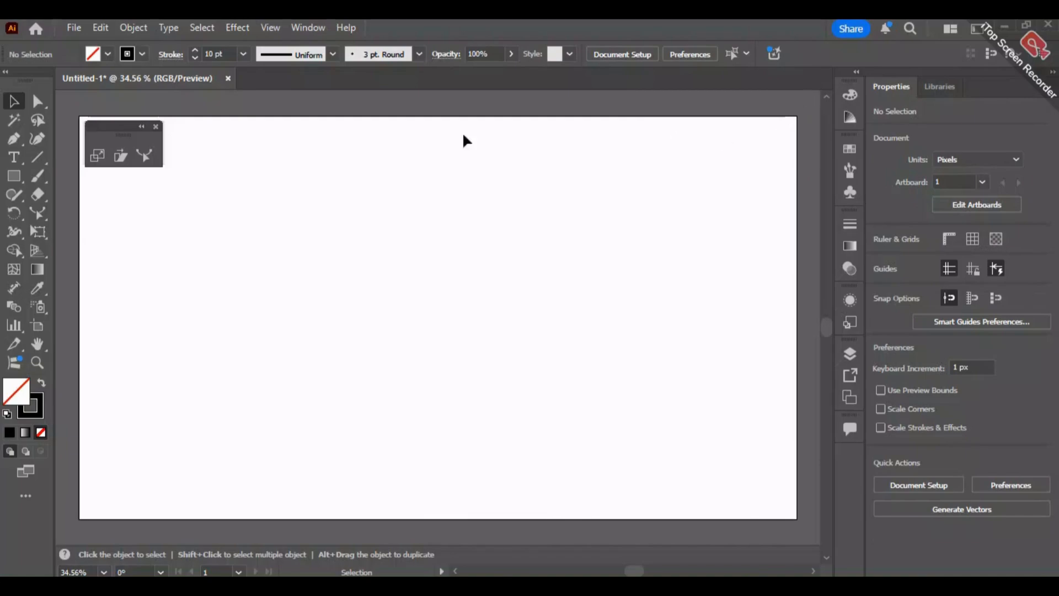
pyautogui.click(140, 127)
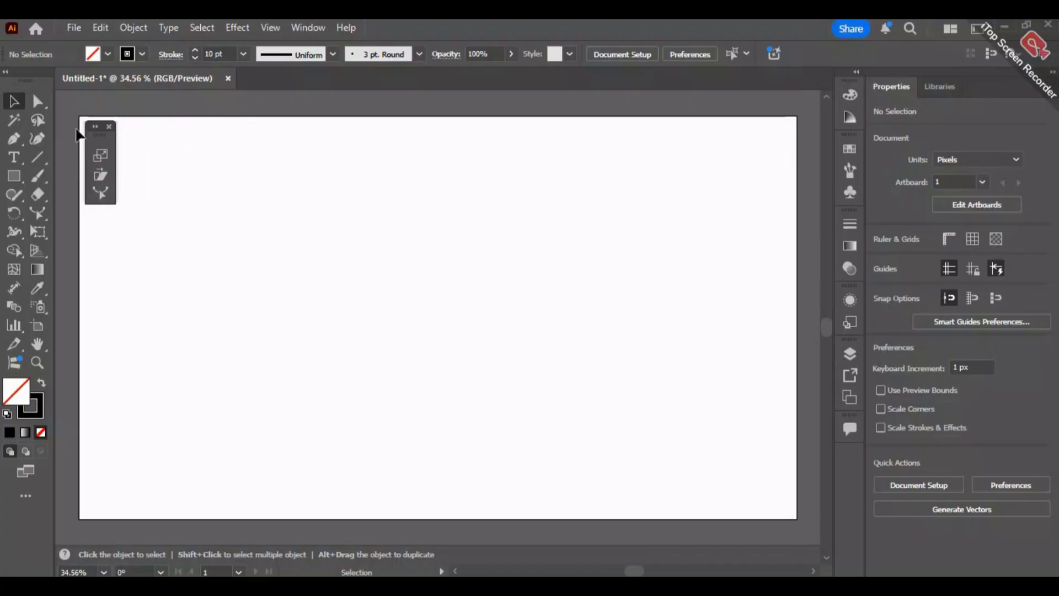
pyautogui.moveTo(102, 134)
pyautogui.mouseDown()
pyautogui.moveTo(70, 126)
pyautogui.moveTo(87, 127)
pyautogui.mouseUp()
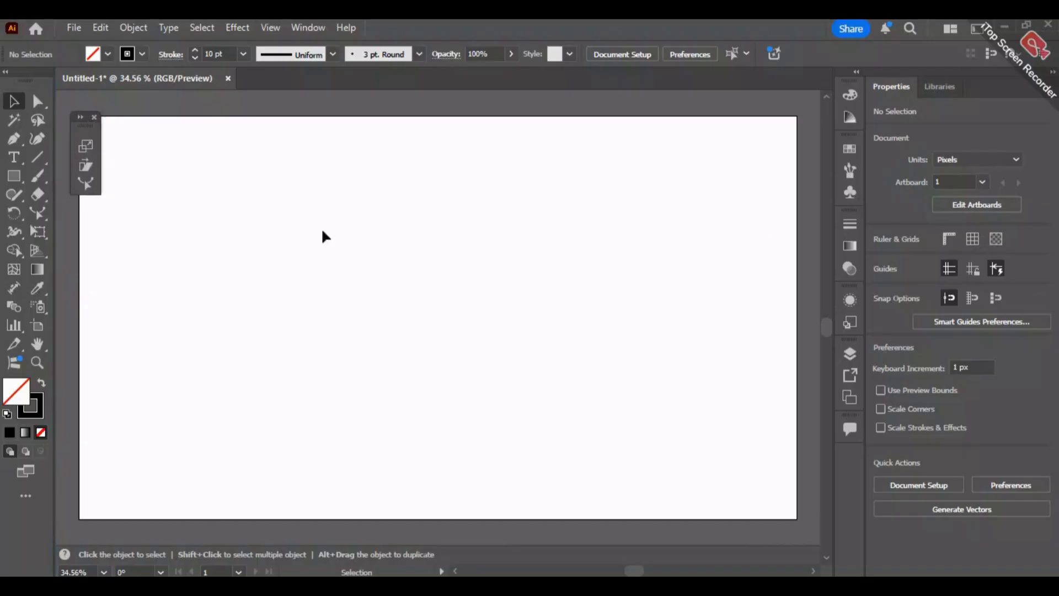
# - Draw a narrow upright rectangle about 60 by 449 px in the lower-left part of the artboard
pyautogui.hscroll(3, 423, 342)
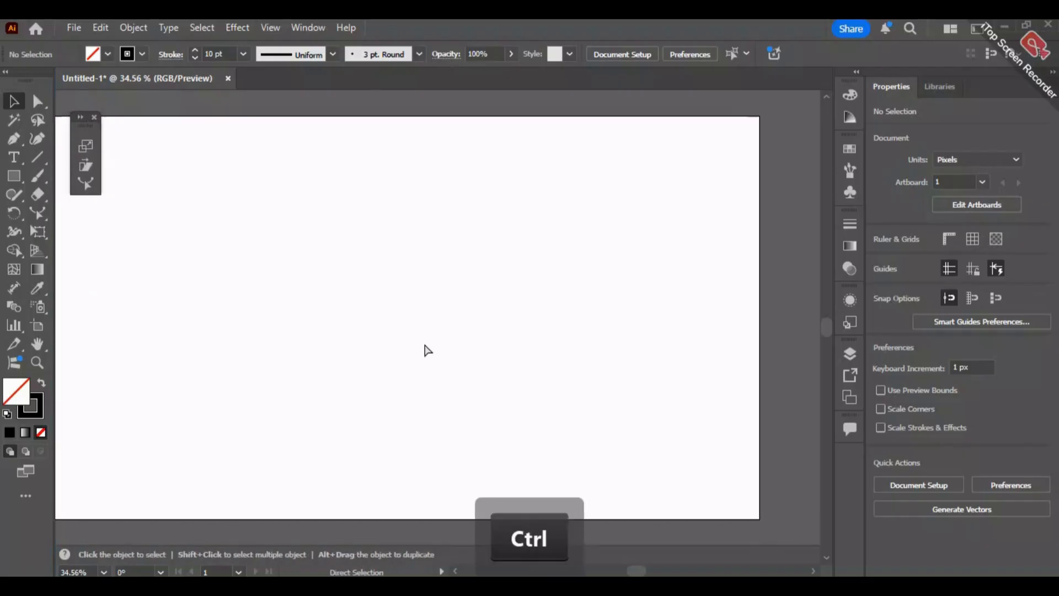
pyautogui.scroll(-1, 425, 344)
pyautogui.scroll(-1, 423, 340)
pyautogui.scroll(1, 423, 339)
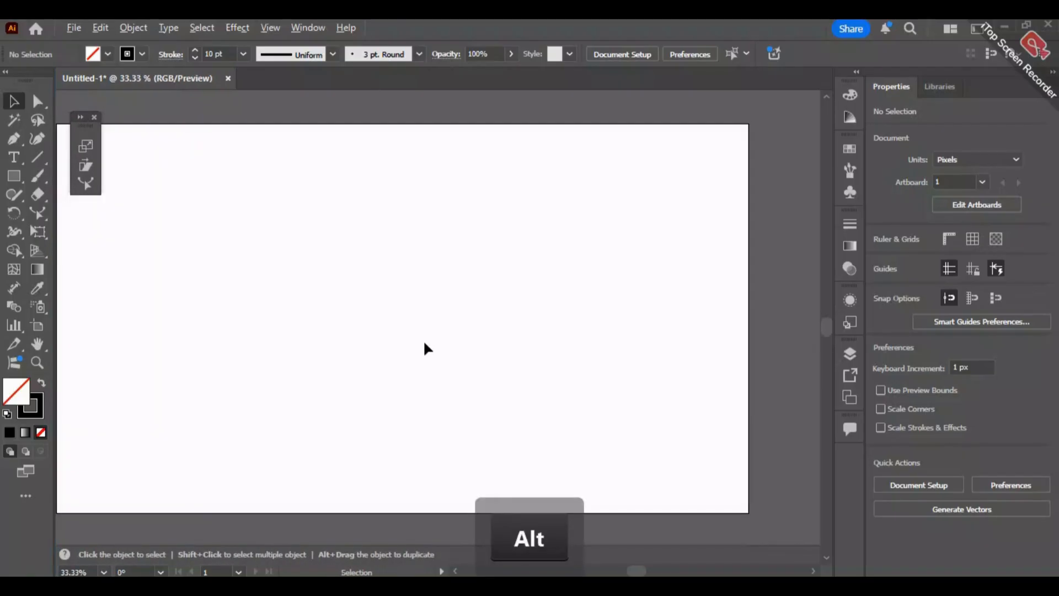
pyautogui.moveTo(327, 319); pyautogui.dragTo(388, 300)
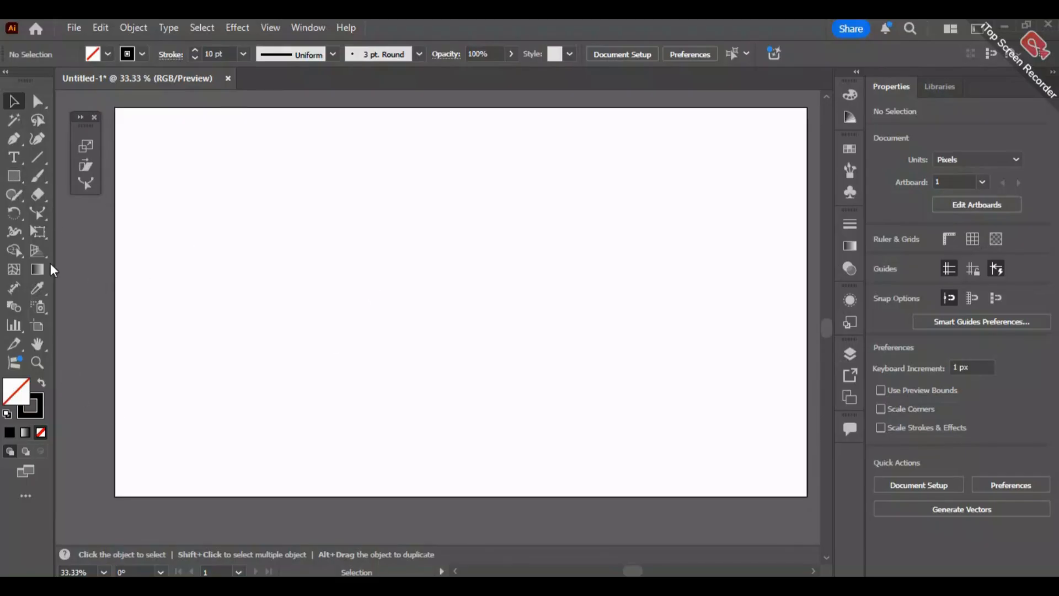
pyautogui.click(12, 180)
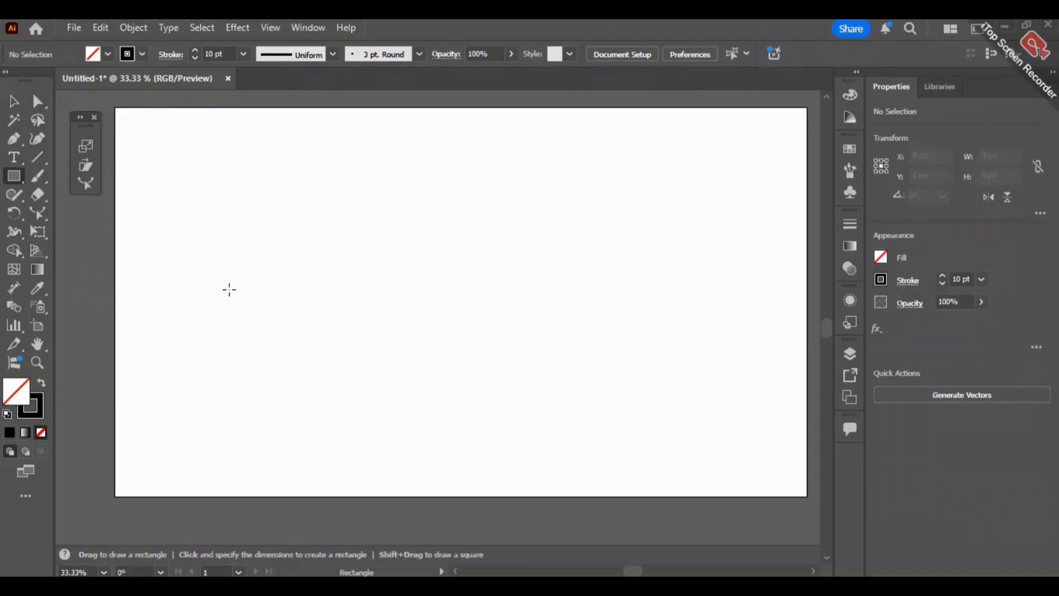
pyautogui.moveTo(220, 272); pyautogui.dragTo(243, 437)
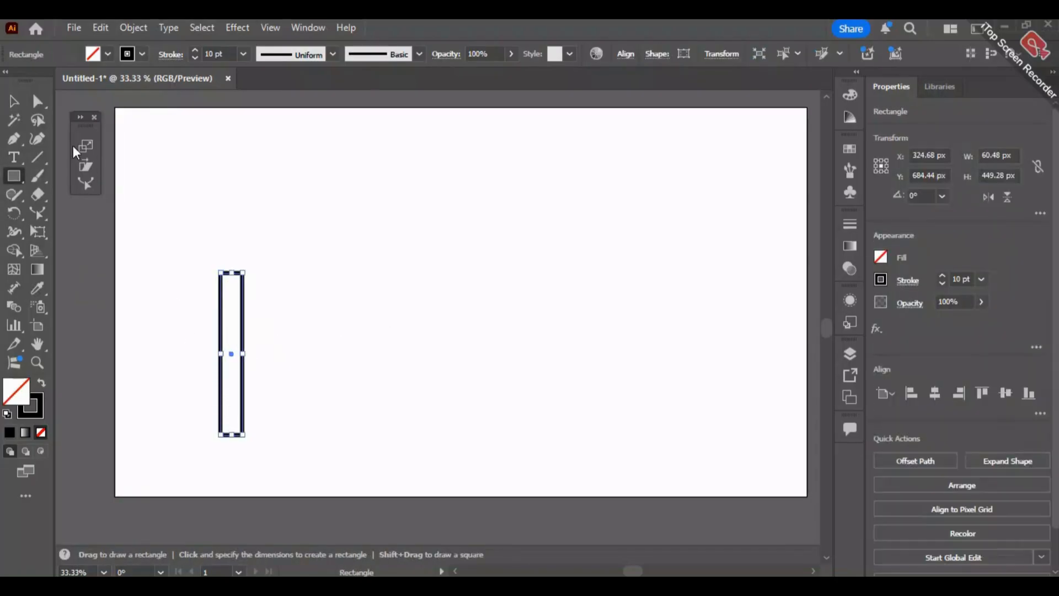
# - Fill the rectangle with dark brown #601a02 and remove its stroke
pyautogui.doubleClick(22, 393)
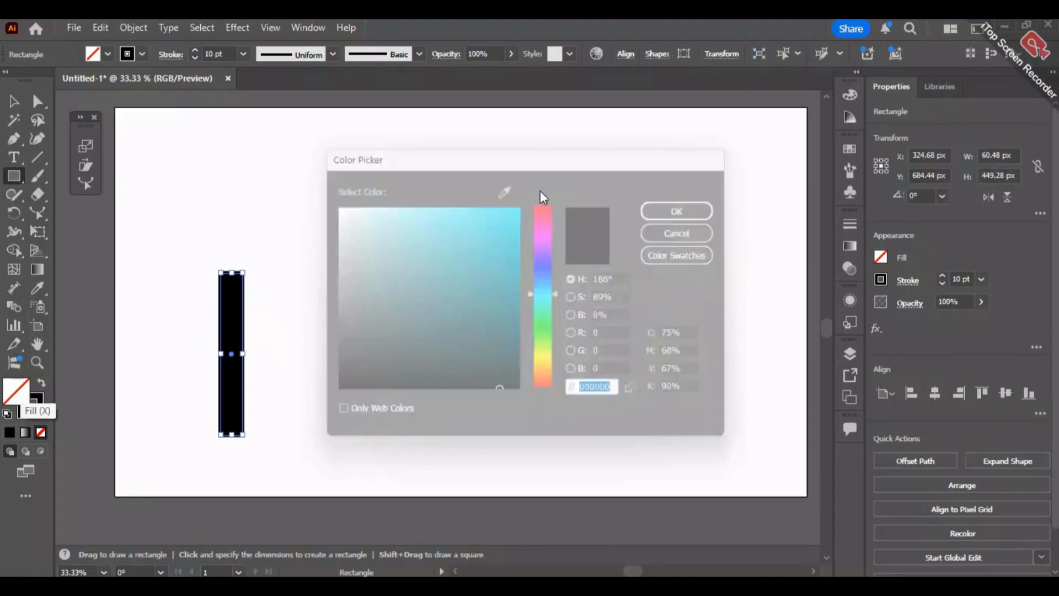
pyautogui.moveTo(541, 351); pyautogui.dragTo(546, 390)
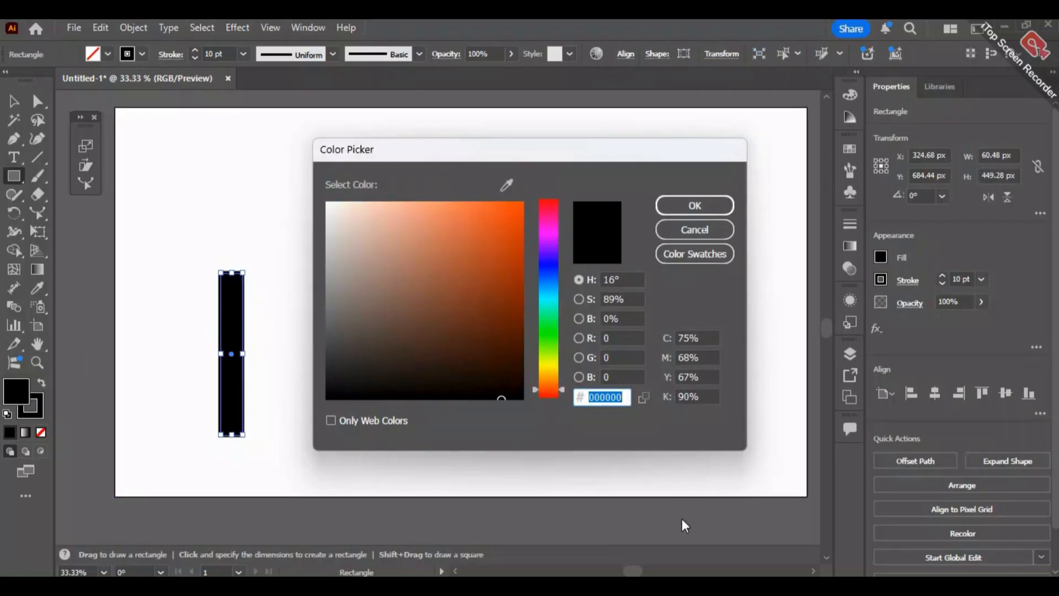
pyautogui.moveTo(515, 335)
pyautogui.mouseDown()
pyautogui.moveTo(513, 316)
pyautogui.moveTo(520, 325)
pyautogui.mouseUp()
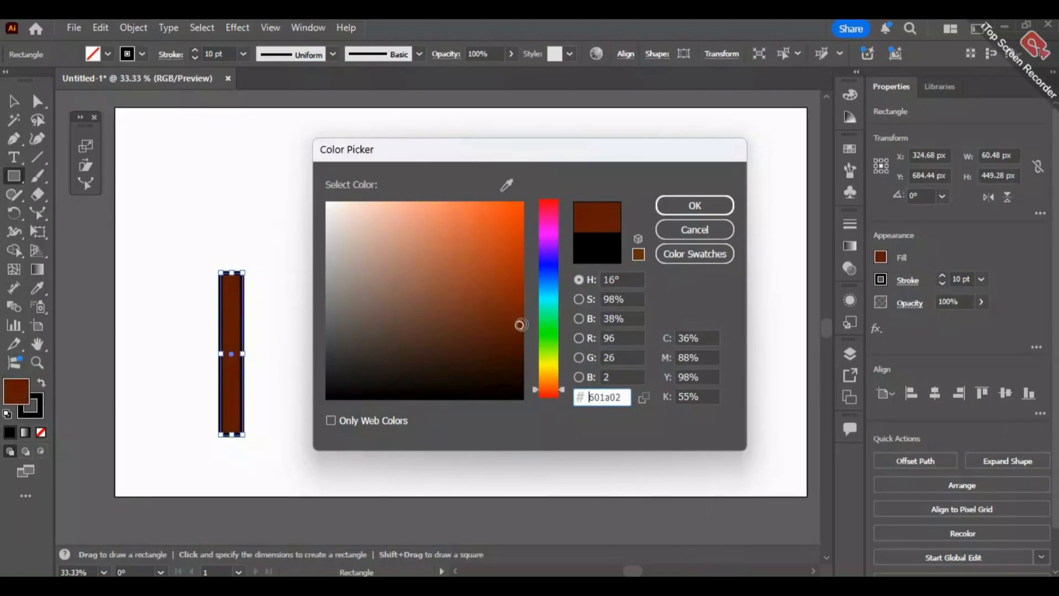
pyautogui.click(702, 205)
pyautogui.click(32, 413)
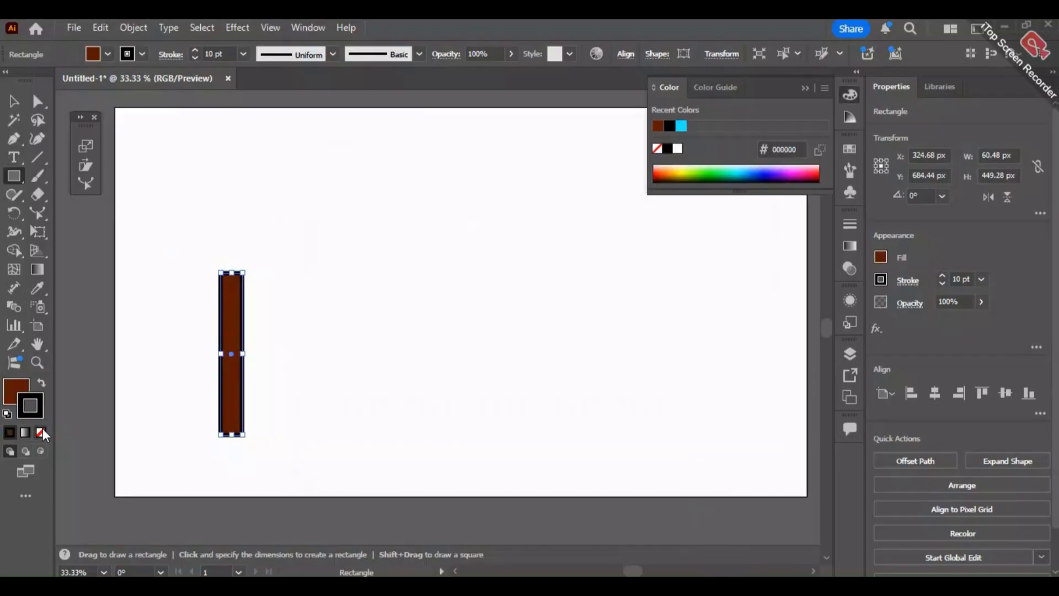
pyautogui.click(41, 433)
# - Move the brown rectangle up and to the right, to about X 411 px, Y 620 px
pyautogui.click(14, 102)
pyautogui.moveTo(228, 334); pyautogui.dragTo(259, 310)
# - Draw a brown triangle about 167 by 145 px with the Polygon tool and center it over the rectangle's lower end
pyautogui.click(14, 177)
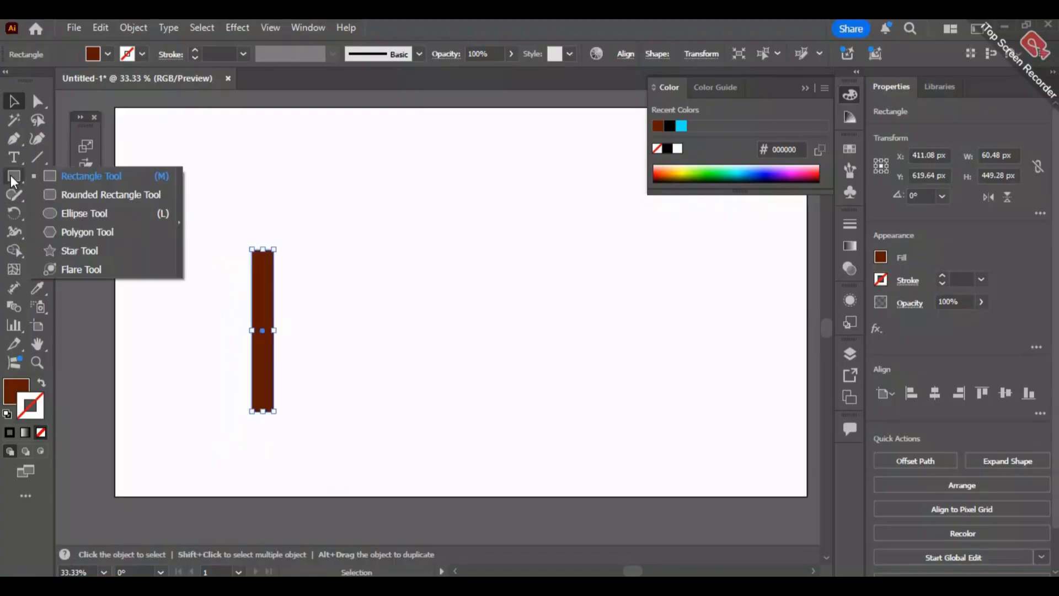
pyautogui.click(88, 232)
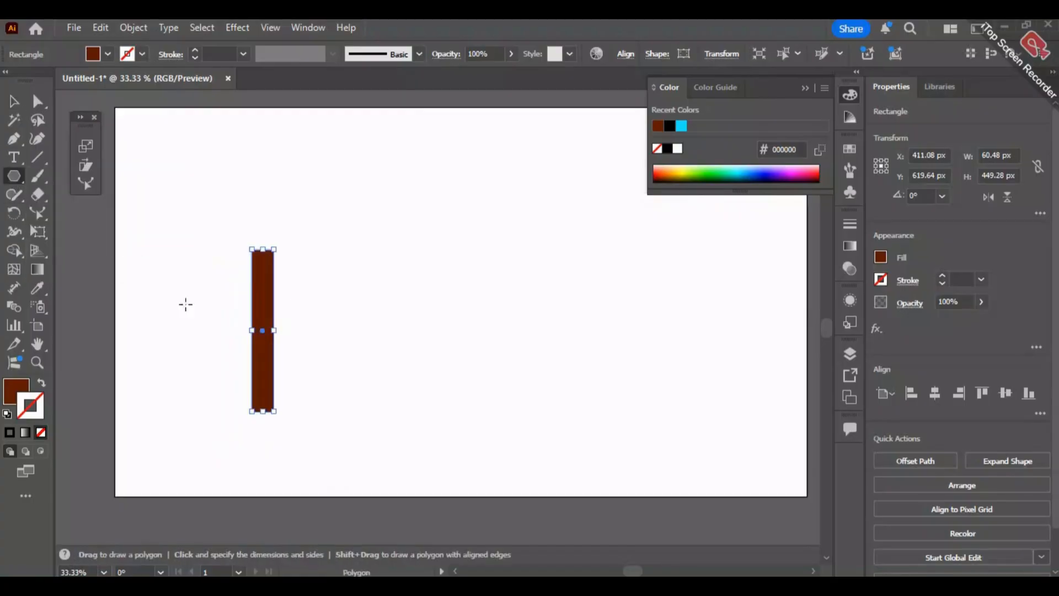
pyautogui.moveTo(379, 283); pyautogui.dragTo(357, 257)
pyautogui.press('Down')
pyautogui.press('Down')
pyautogui.press('Down')
pyautogui.press('Up')
pyautogui.press('Up')
pyautogui.press('Up')
pyautogui.press('Up')
pyautogui.press('Up')
pyautogui.press('Up')
pyautogui.press('Up')
pyautogui.press('Up')
pyautogui.press('Up')
pyautogui.press('Up')
pyautogui.press('Up')
pyautogui.press('Up')
pyautogui.press('Up')
pyautogui.press('Up')
pyautogui.press('Down')
pyautogui.press('Down')
pyautogui.press('Down')
pyautogui.press('Down')
pyautogui.press('Down')
pyautogui.press('Down')
pyautogui.press('Down')
pyautogui.press('Down')
pyautogui.press('Down')
pyautogui.press('Down')
pyautogui.press('Down')
pyautogui.press('Down')
pyautogui.press('Down')
pyautogui.press('Down')
pyautogui.press('Up')
pyautogui.press('Up')
pyautogui.press('Up')
pyautogui.press('Up')
pyautogui.press('Up')
pyautogui.press('Up')
pyautogui.press('Up')
pyautogui.press('Up')
pyautogui.press('Up')
pyautogui.press('Up')
pyautogui.press('Up')
pyautogui.press('Up')
pyautogui.press('Up')
pyautogui.press('Up')
pyautogui.press('Down')
pyautogui.press('Down')
pyautogui.press('Down')
pyautogui.press('Down')
pyautogui.press('Down')
pyautogui.press('Down')
pyautogui.press('Down')
pyautogui.press('Down')
pyautogui.press('Down')
pyautogui.press('Down')
pyautogui.press('Down')
pyautogui.press('Down')
pyautogui.press('Down')
pyautogui.press('Down')
pyautogui.press('shift')
pyautogui.hotkey('ctrl', 'shift', 'z')
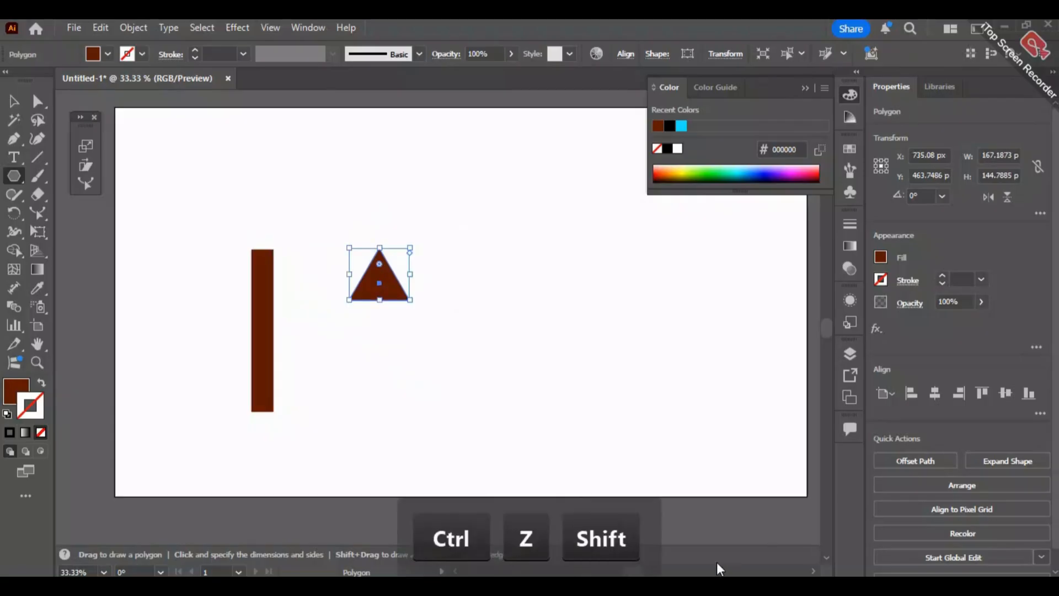
pyautogui.click(13, 98)
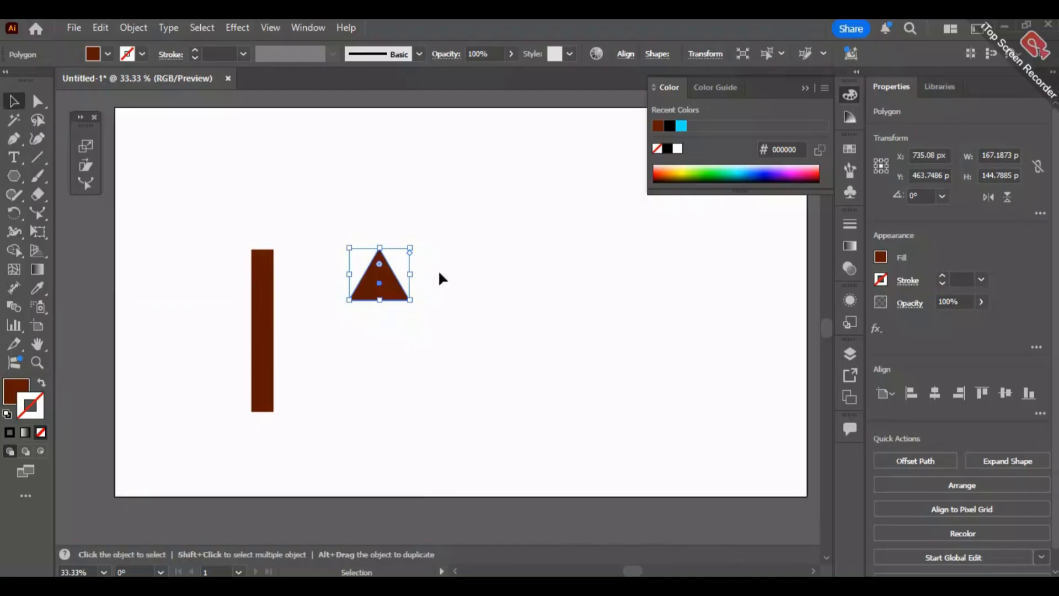
pyautogui.moveTo(379, 276); pyautogui.dragTo(270, 409)
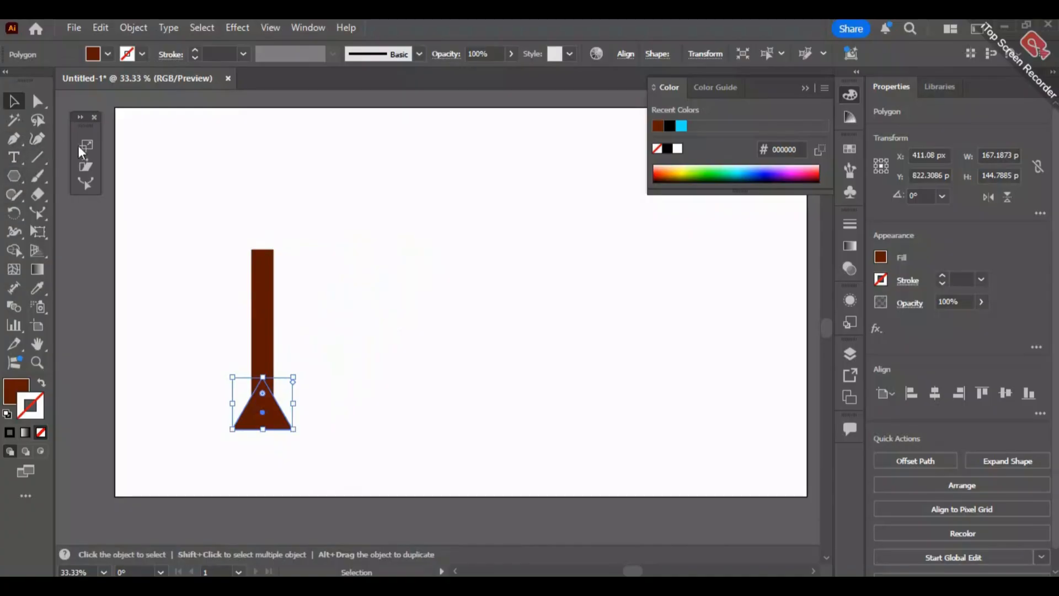
# - Try to bend the triangle's right side with the Reshape tool, and undo the changes
pyautogui.click(86, 183)
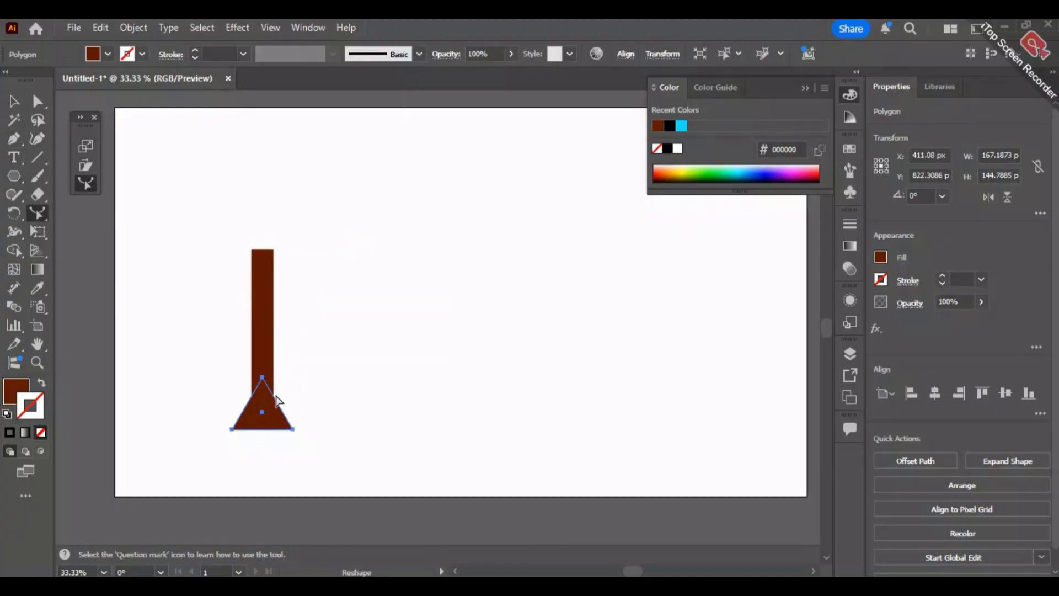
pyautogui.click(272, 394)
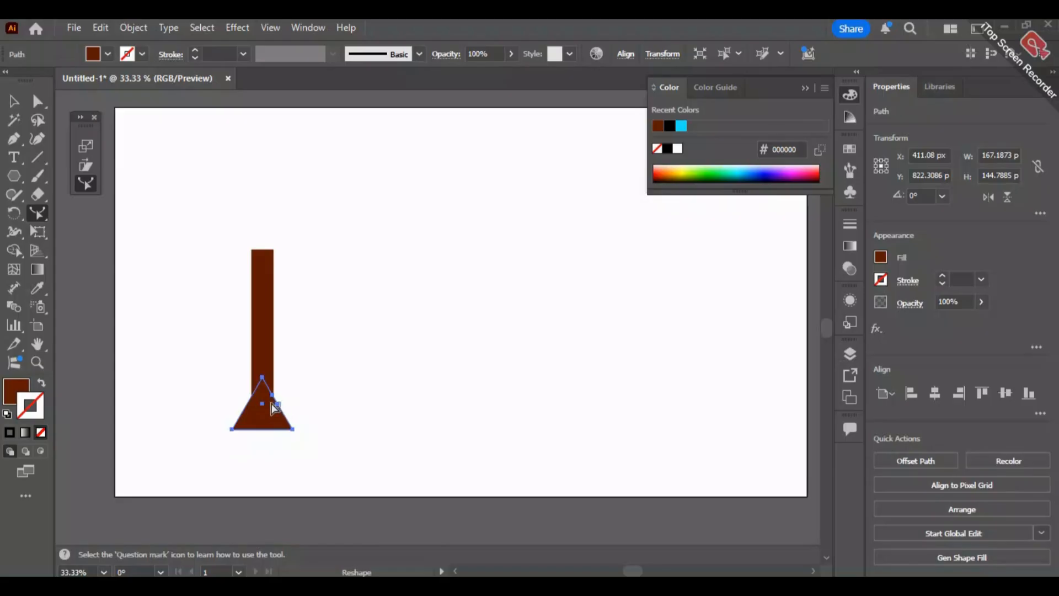
pyautogui.hotkey('ctrl', 'z')
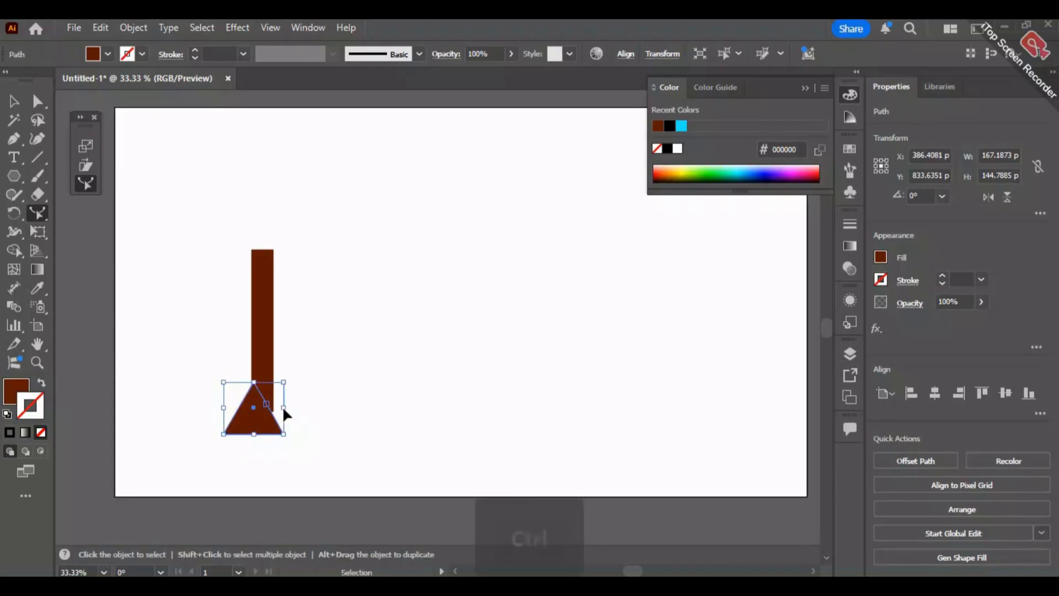
pyautogui.click(13, 101)
pyautogui.hotkey('ctrl', 'z')
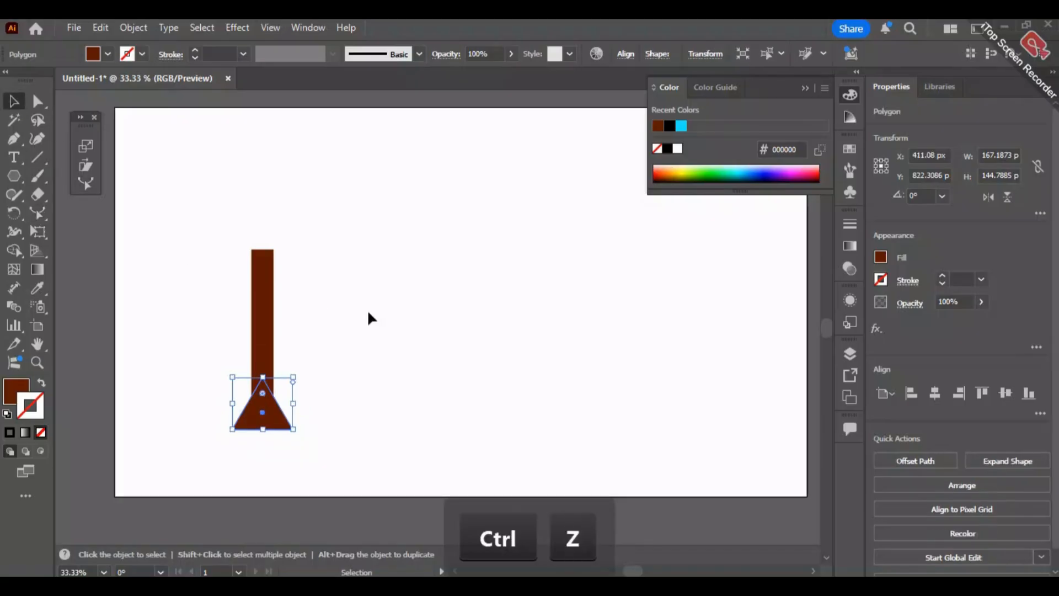
# - Merge the rectangle and triangle into one trunk shape with the Shape Builder tool, and deselect it
pyautogui.click(320, 467)
pyautogui.moveTo(393, 300); pyautogui.dragTo(248, 375)
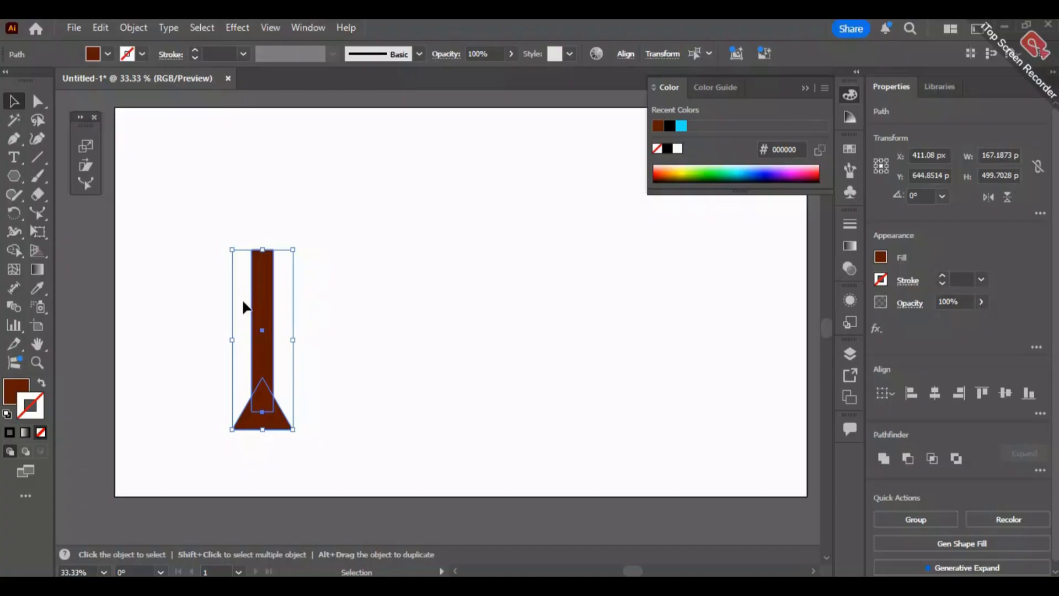
pyautogui.click(19, 251)
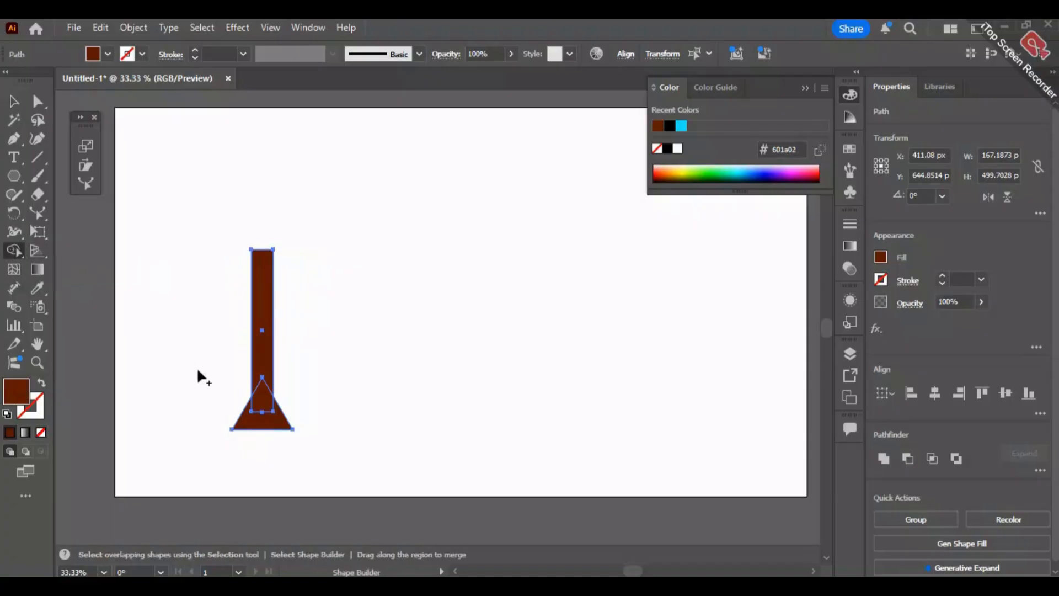
pyautogui.moveTo(262, 419); pyautogui.dragTo(259, 358)
pyautogui.press('v')
pyautogui.click(333, 239)
pyautogui.moveTo(263, 312); pyautogui.dragTo(307, 350)
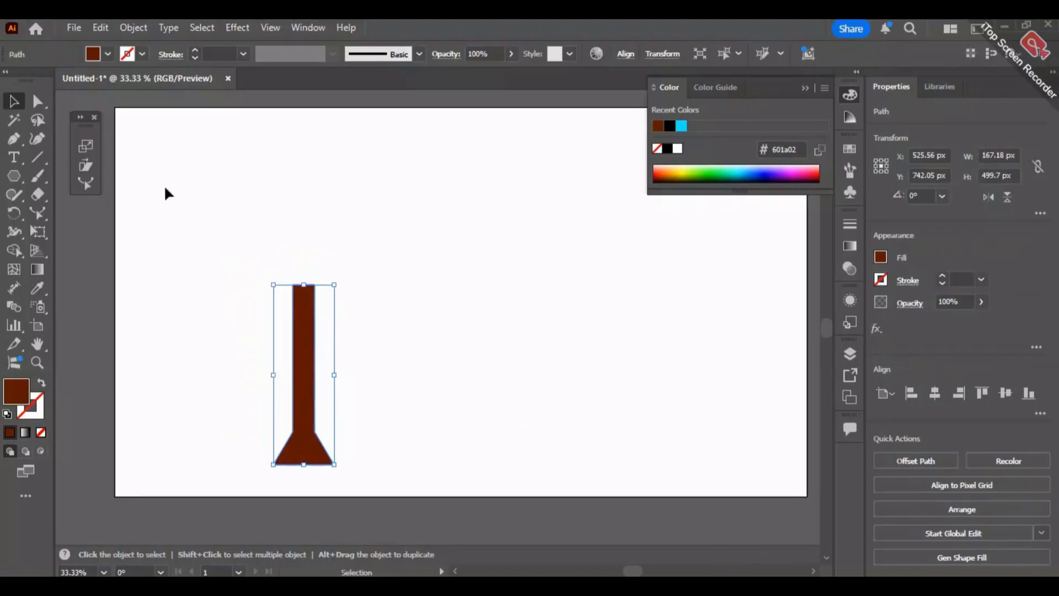
pyautogui.click(12, 179)
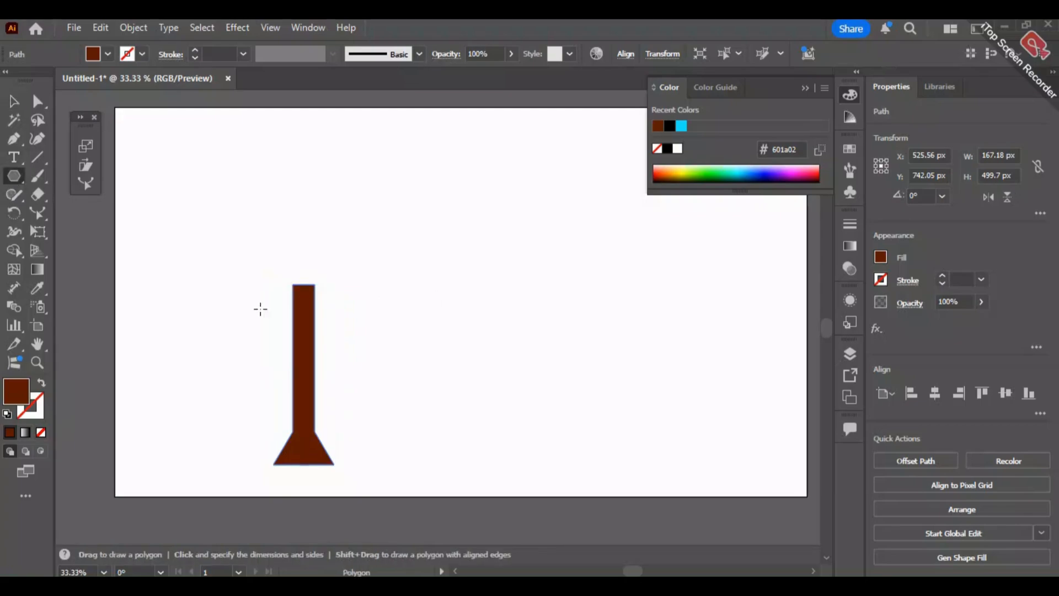
pyautogui.doubleClick(19, 397)
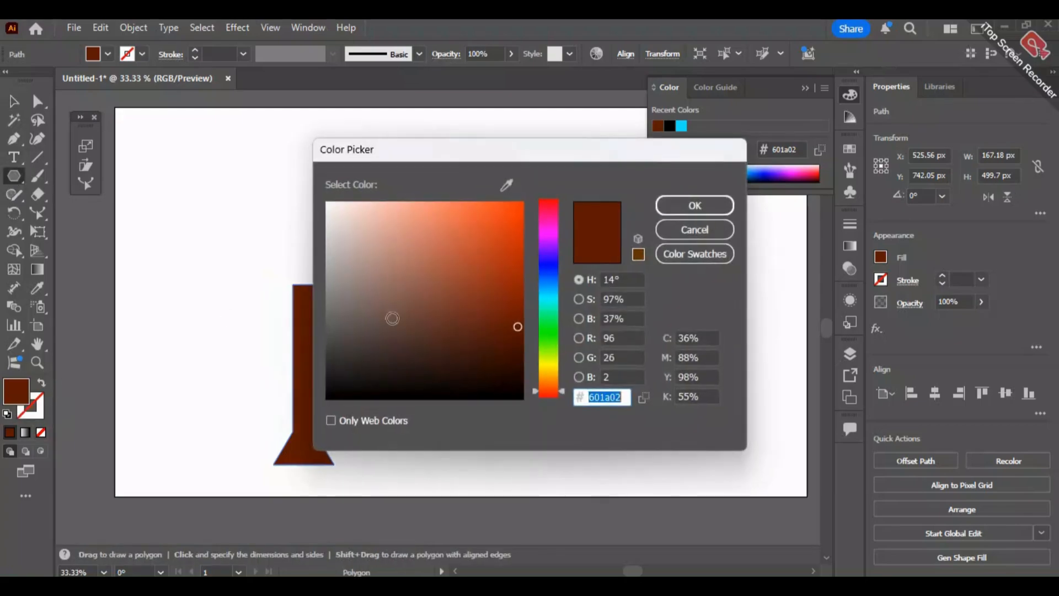
pyautogui.click(547, 341)
pyautogui.moveTo(547, 341); pyautogui.dragTo(547, 330)
pyautogui.moveTo(499, 292)
pyautogui.mouseDown()
pyautogui.moveTo(524, 340)
pyautogui.moveTo(507, 314)
pyautogui.moveTo(514, 289)
pyautogui.mouseUp()
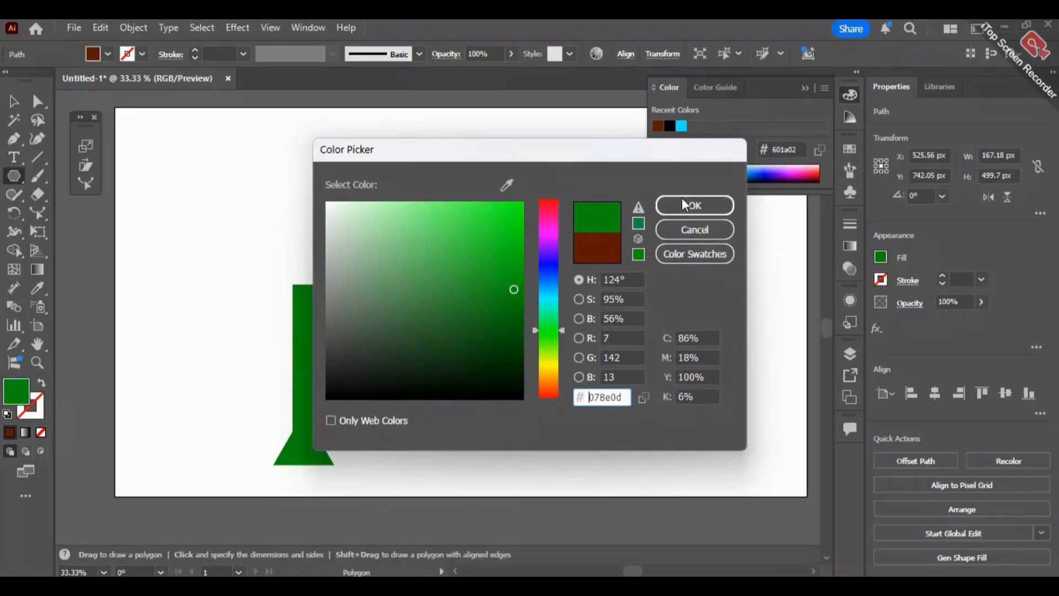
pyautogui.click(695, 229)
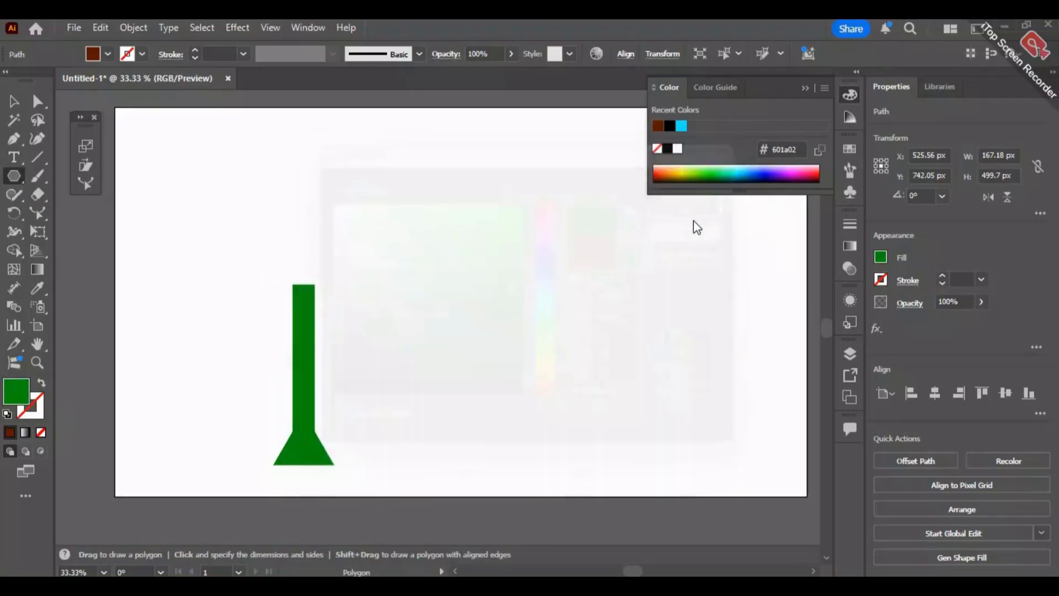
pyautogui.hotkey('ctrl', 'z')
# - With nothing selected, set the fill color for new shapes to dark green #05720f
pyautogui.click(18, 102)
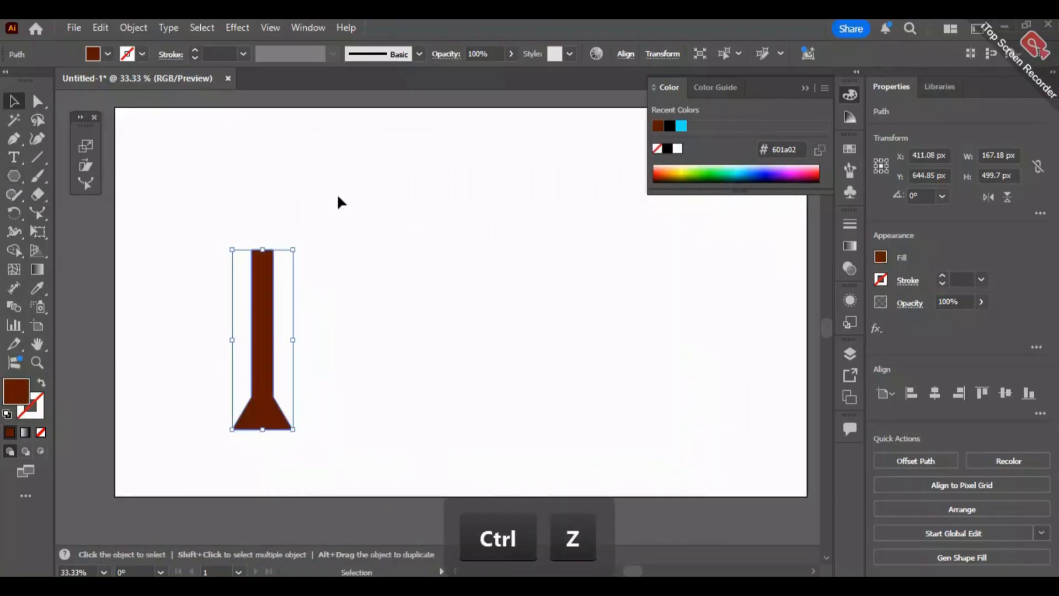
pyautogui.click(338, 197)
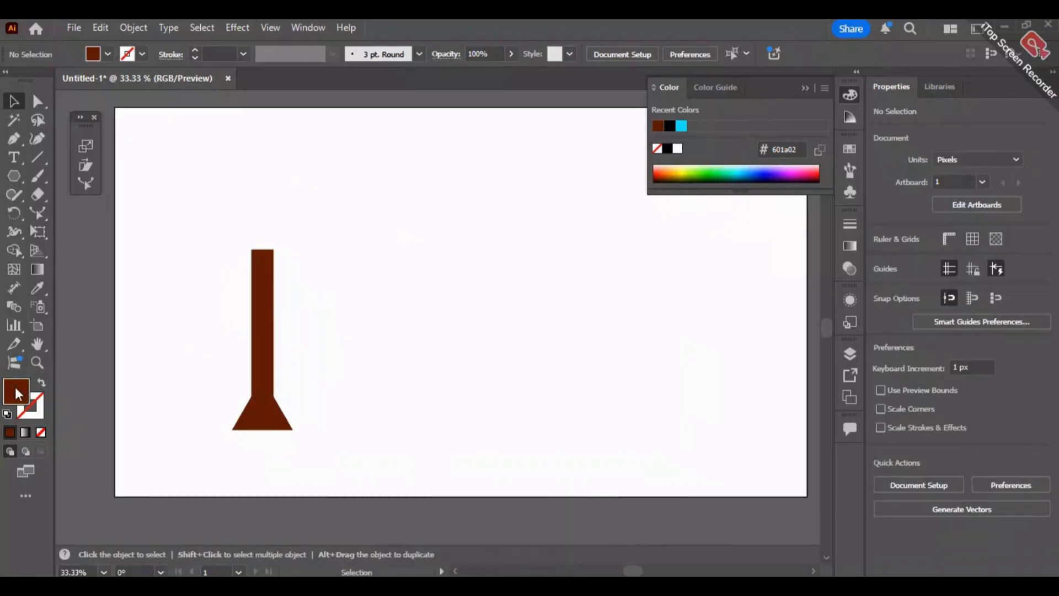
pyautogui.moveTo(546, 354); pyautogui.dragTo(549, 347)
pyautogui.moveTo(516, 296)
pyautogui.mouseDown()
pyautogui.moveTo(502, 208)
pyautogui.moveTo(533, 232)
pyautogui.mouseUp()
pyautogui.moveTo(553, 347); pyautogui.dragTo(551, 327)
pyautogui.click(522, 204)
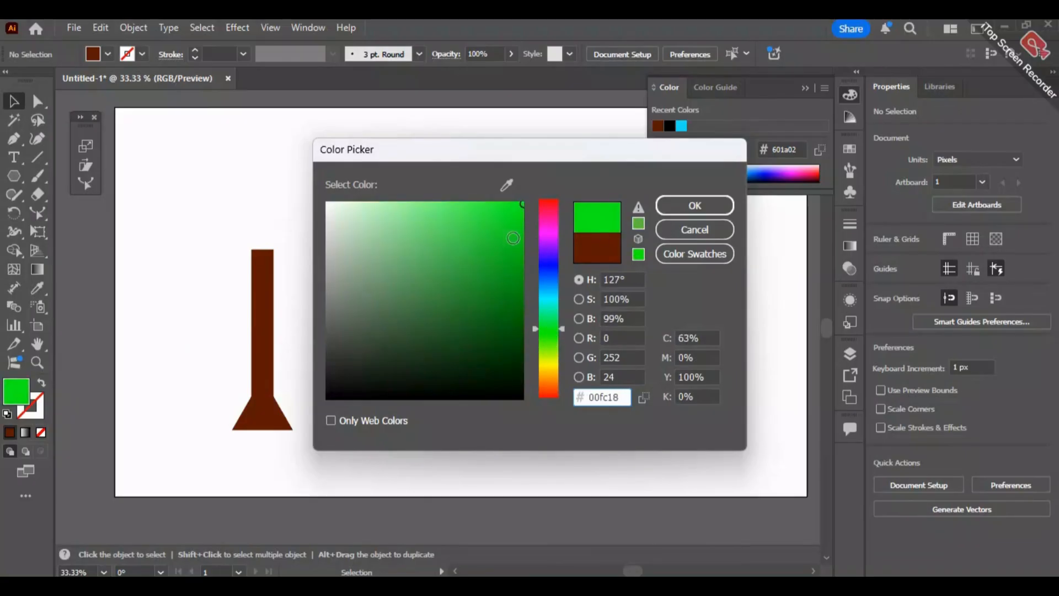
pyautogui.click(529, 244)
pyautogui.click(516, 310)
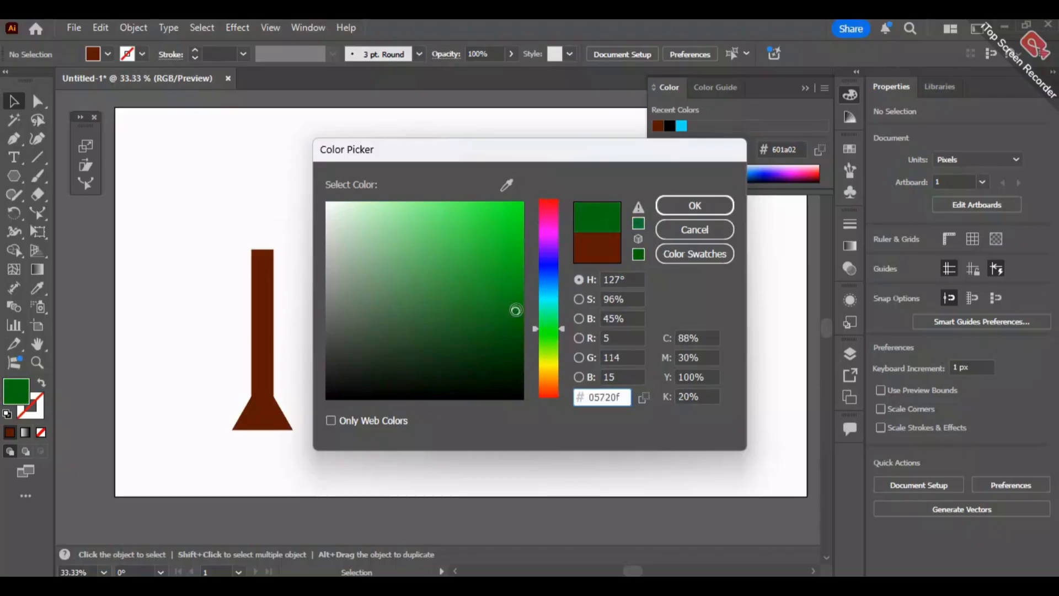
pyautogui.click(678, 211)
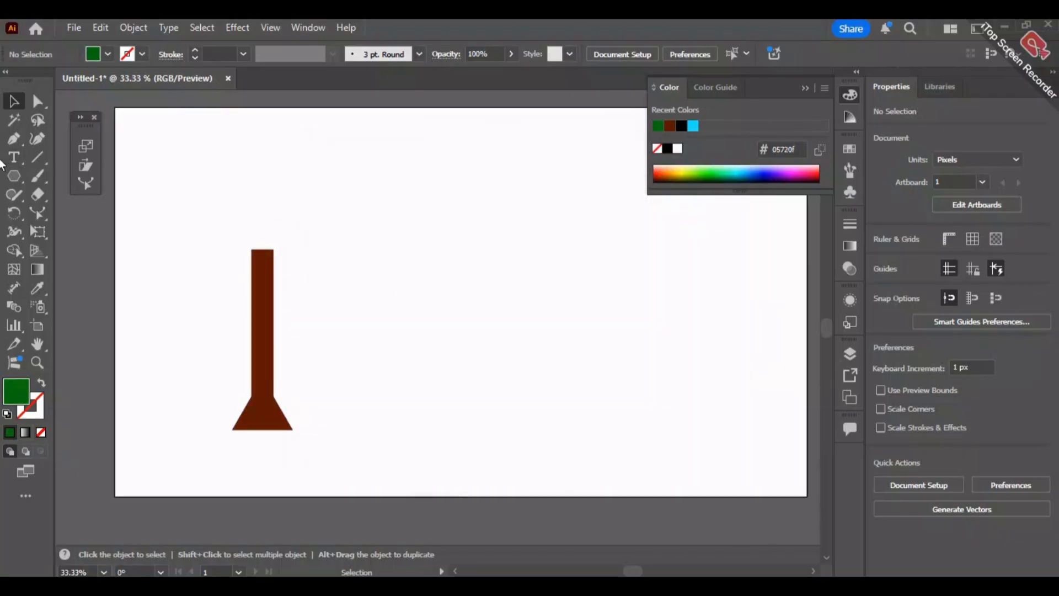
# - Draw a green triangle centered over the upper trunk and resize it to about 335 by 361 px
pyautogui.click(14, 177)
pyautogui.moveTo(232, 203); pyautogui.dragTo(294, 261)
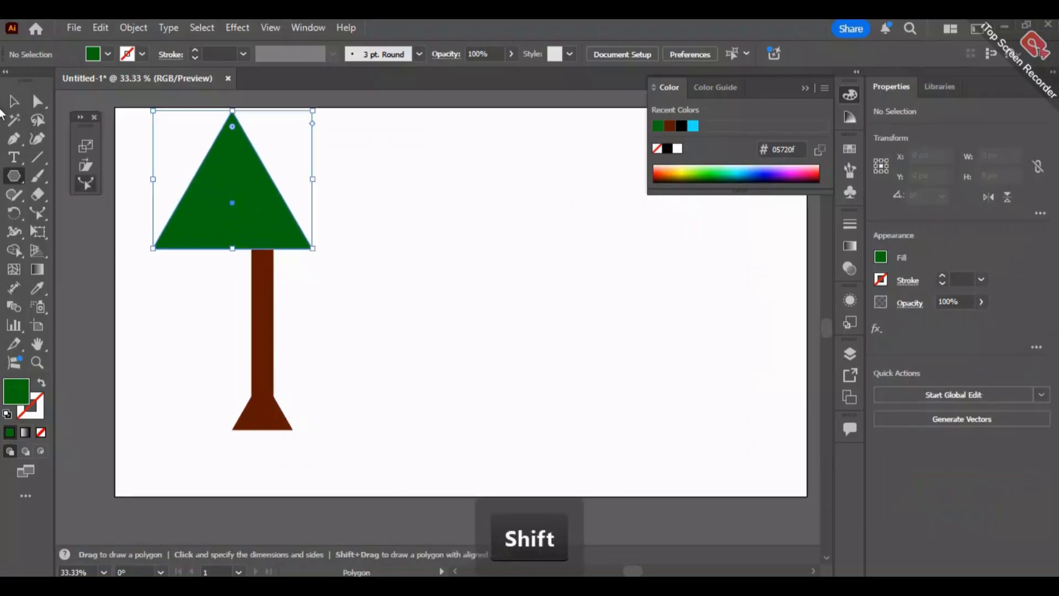
pyautogui.press('v')
pyautogui.moveTo(230, 168); pyautogui.dragTo(269, 290)
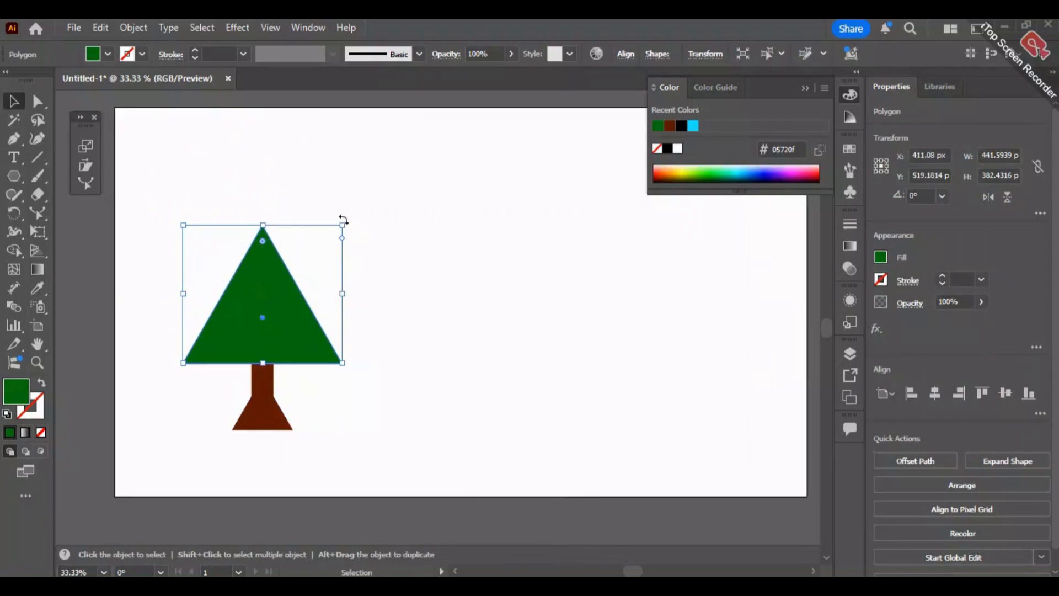
pyautogui.moveTo(339, 225); pyautogui.dragTo(304, 233)
# - Duplicate the green triangle upward and shrink the copy to about 259 by 270 px as the treetop
pyautogui.moveTo(238, 317); pyautogui.dragTo(293, 262)
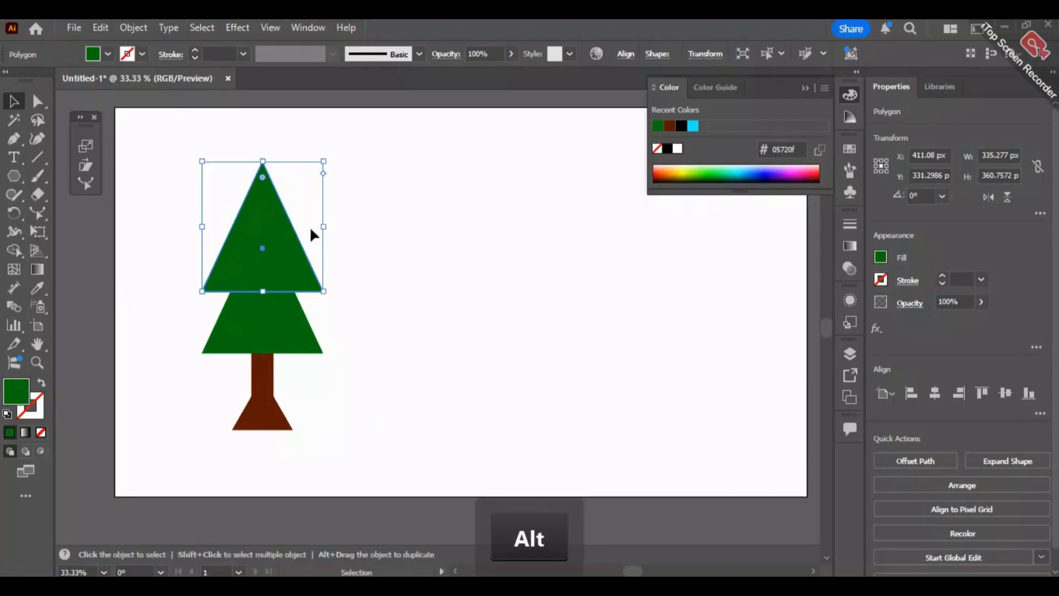
pyautogui.moveTo(324, 227); pyautogui.dragTo(309, 233)
pyautogui.click(263, 162)
pyautogui.moveTo(263, 162); pyautogui.dragTo(265, 181)
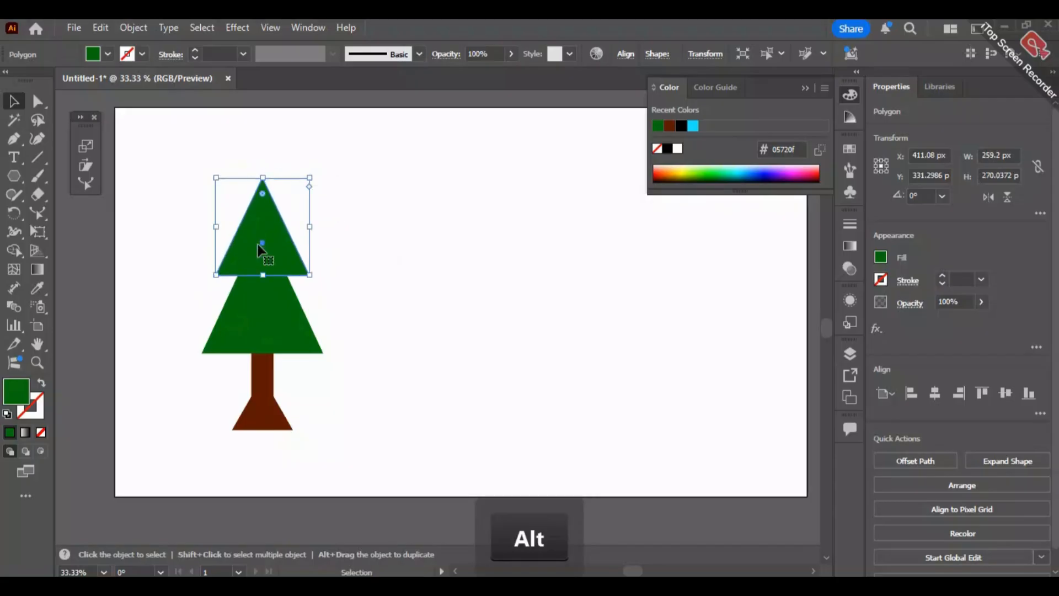
pyautogui.moveTo(271, 231); pyautogui.dragTo(272, 234)
pyautogui.click(378, 175)
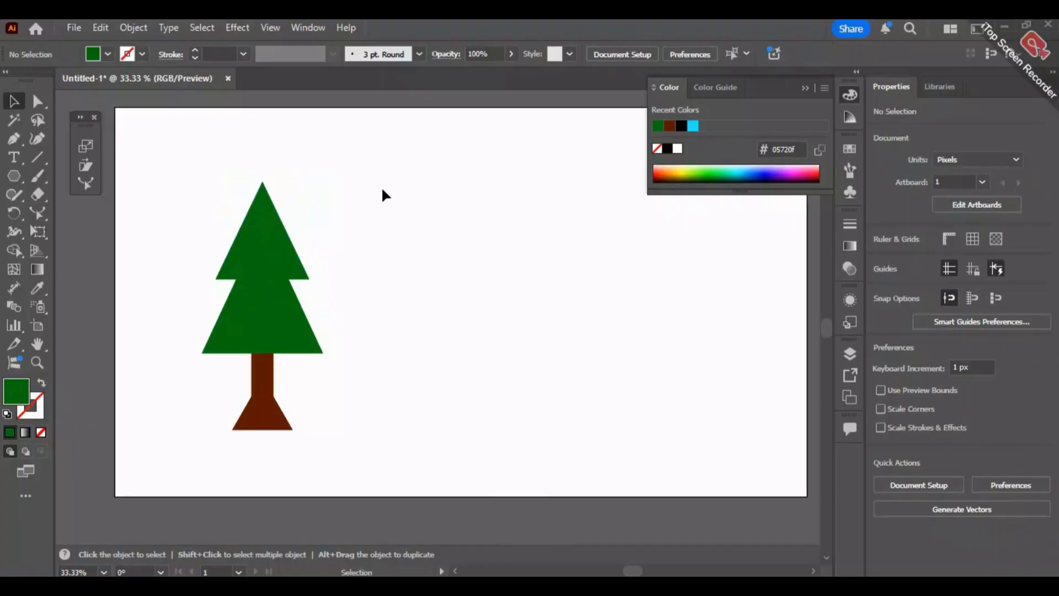
# - Move the whole tree up and to the left, to about X 286 px, Y 398 px
pyautogui.moveTo(395, 174); pyautogui.dragTo(163, 489)
pyautogui.moveTo(298, 346); pyautogui.dragTo(253, 291)
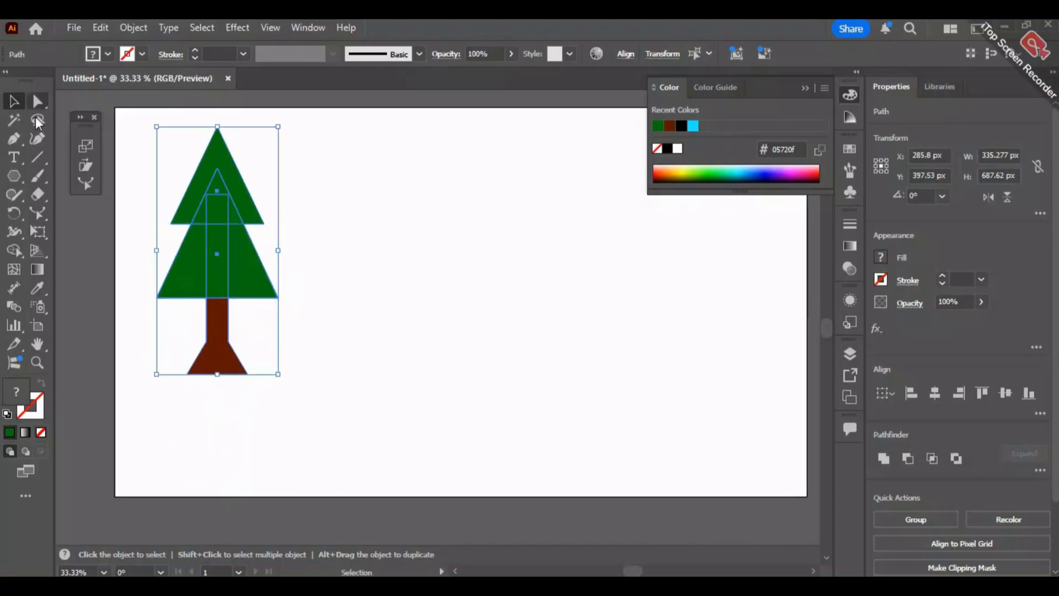
pyautogui.click(14, 140)
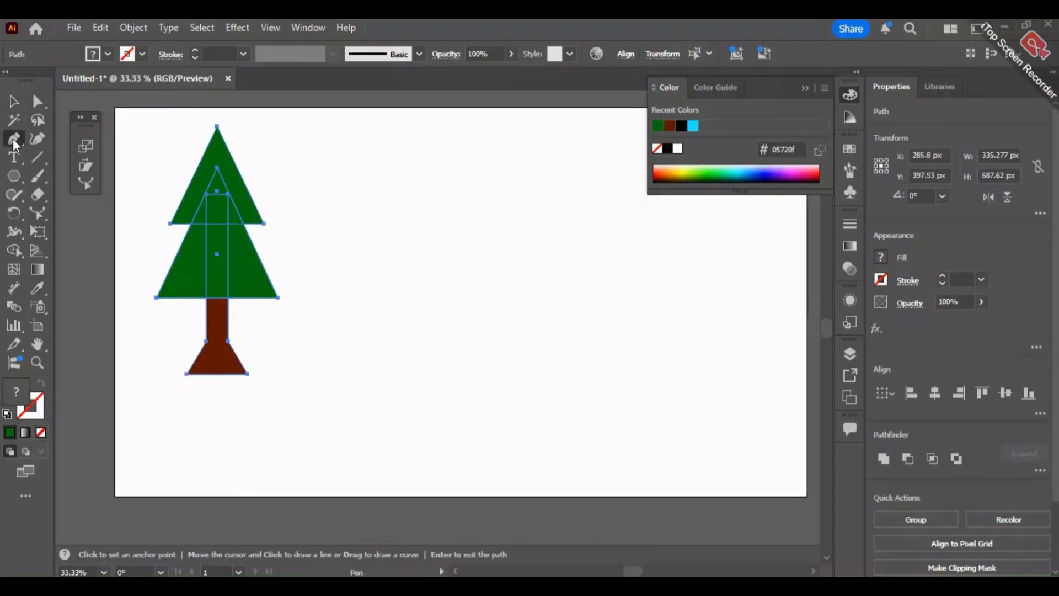
# - Draw a large green rectangle on the artboard's bottom edge beside the tree and resize it to about 996 by 722 px
pyautogui.moveTo(12, 181); pyautogui.dragTo(88, 175)
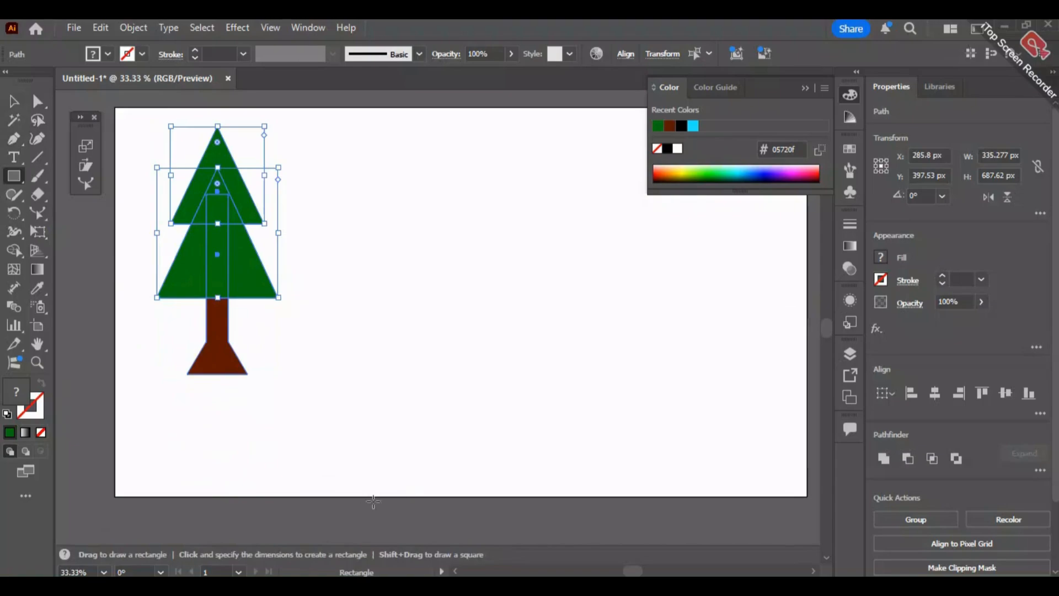
pyautogui.moveTo(340, 496); pyautogui.dragTo(658, 274)
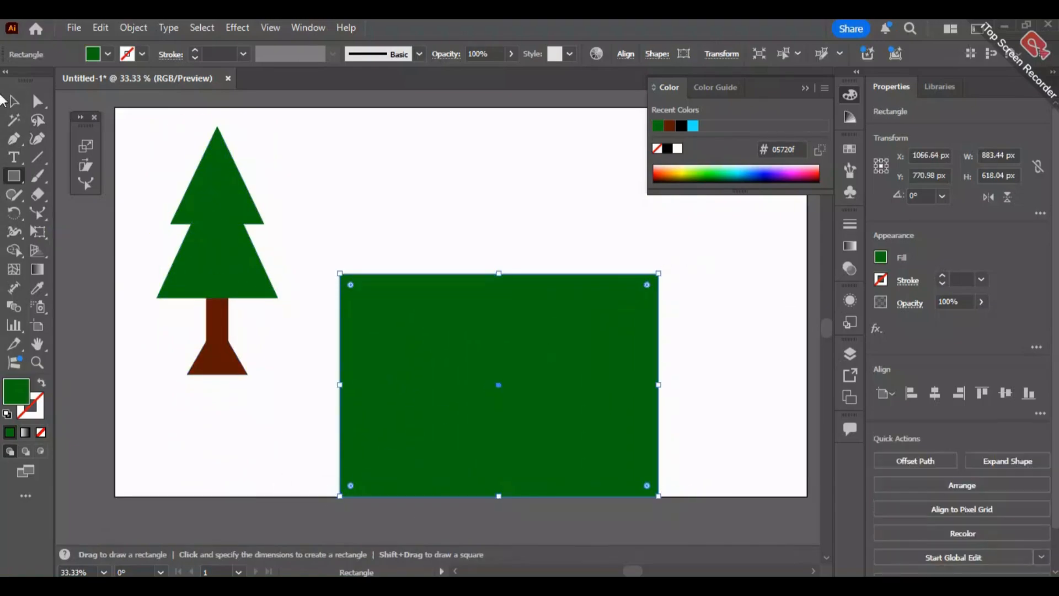
pyautogui.click(14, 101)
pyautogui.moveTo(340, 497); pyautogui.dragTo(288, 495)
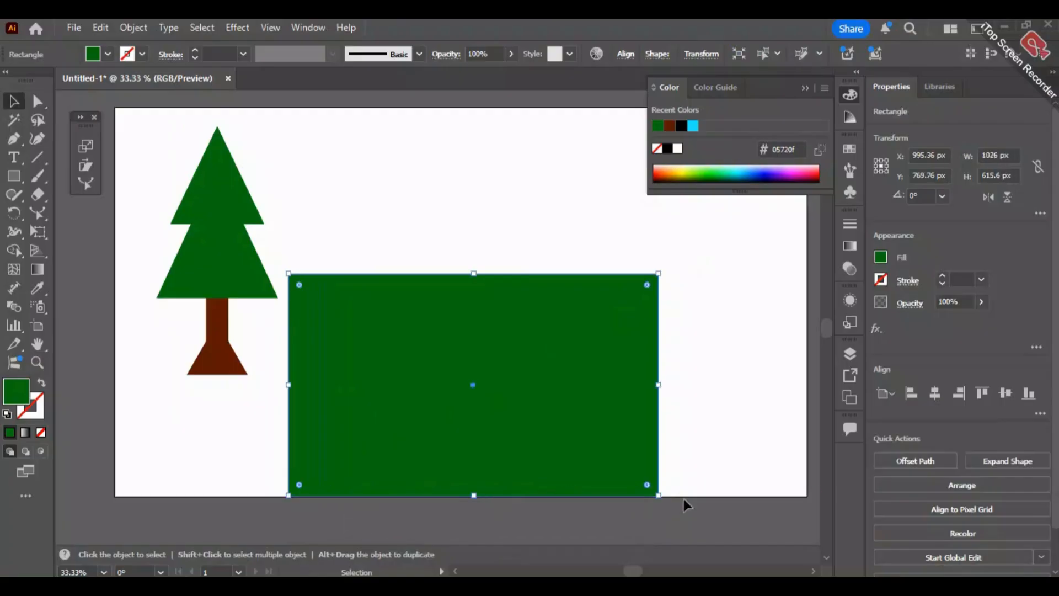
pyautogui.click(87, 146)
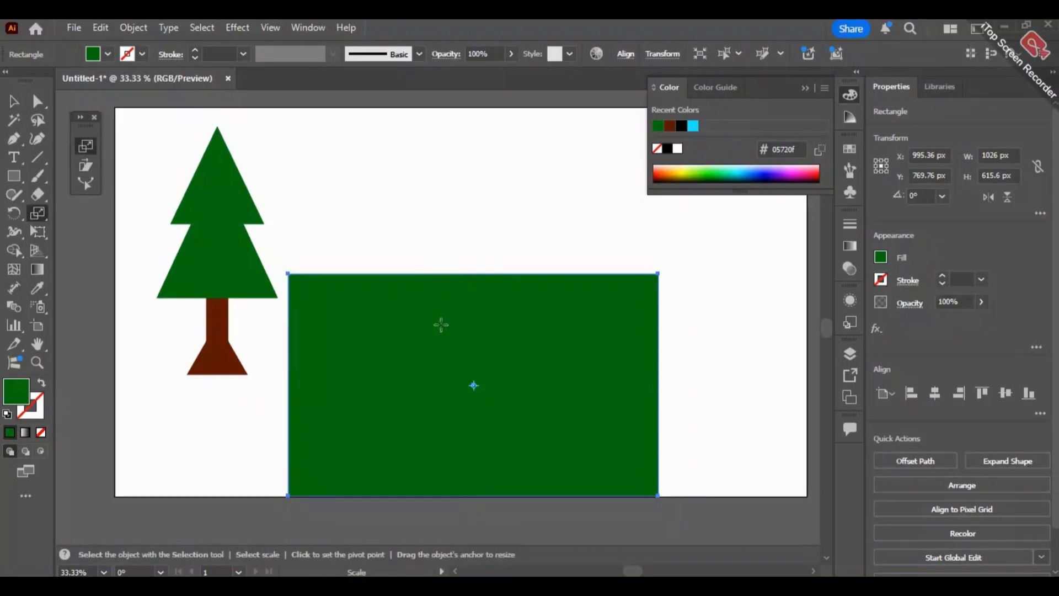
pyautogui.click(37, 101)
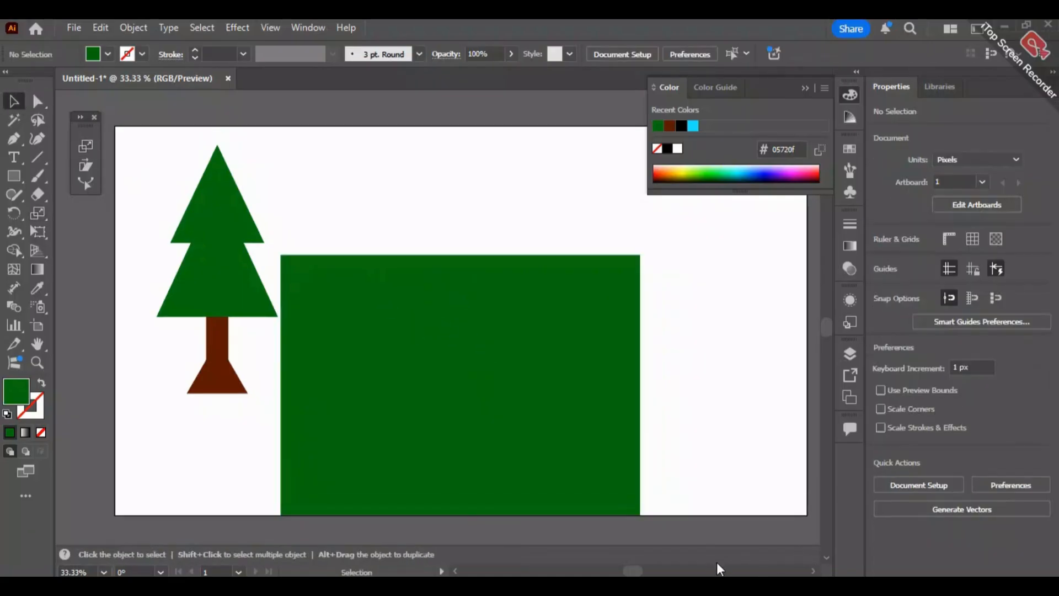
# - Move the whole tree left to about X 204 px, clear of the large rectangle, and deselect it
pyautogui.moveTo(215, 380); pyautogui.dragTo(218, 381)
pyautogui.moveTo(239, 310); pyautogui.dragTo(207, 296)
pyautogui.click(673, 413)
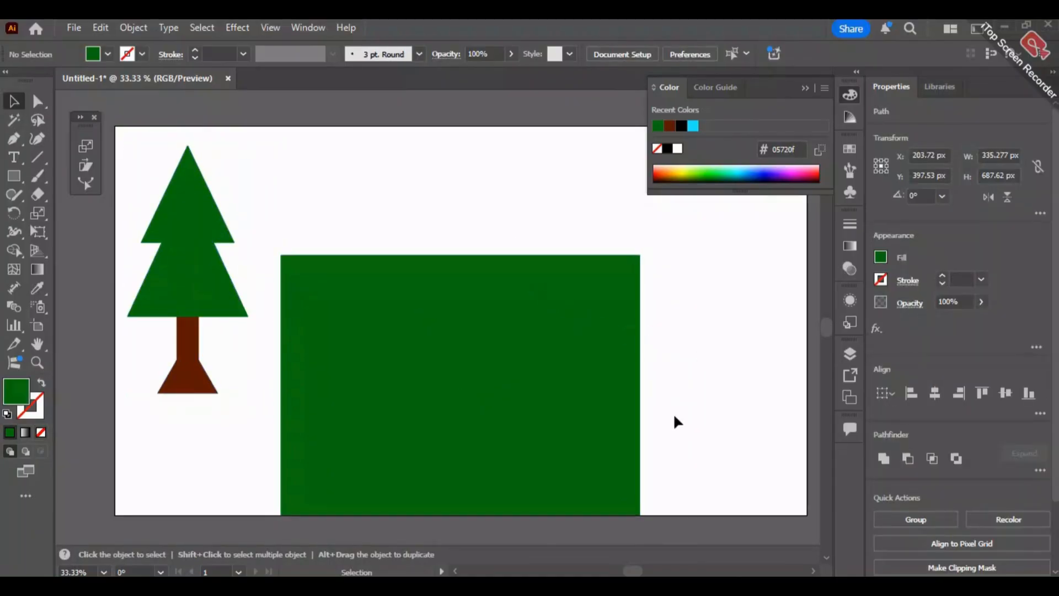
# - Change the large rectangle's fill from green to grey #666666
pyautogui.click(518, 352)
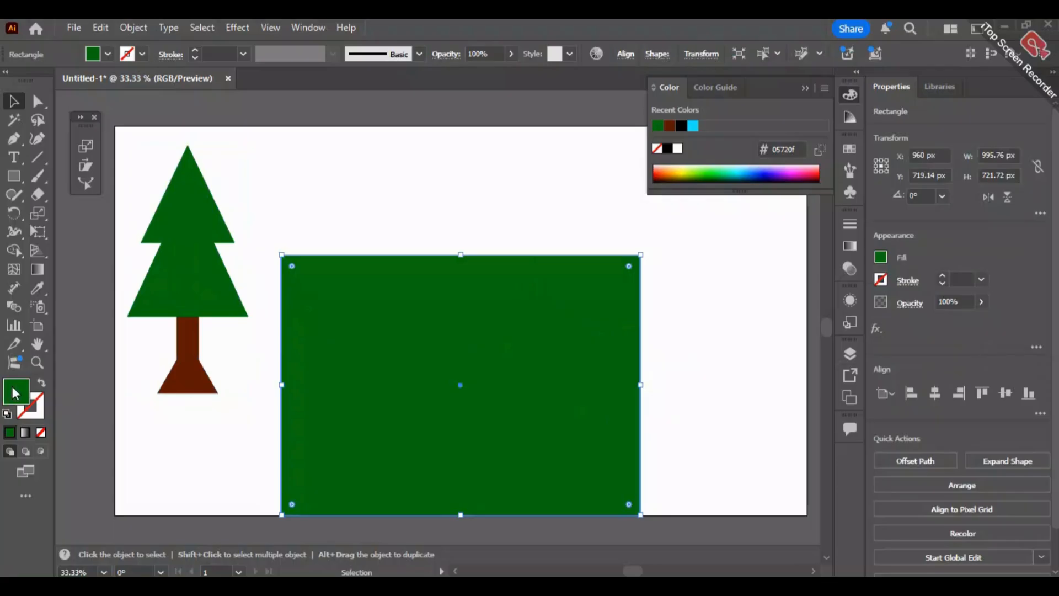
pyautogui.doubleClick(16, 394)
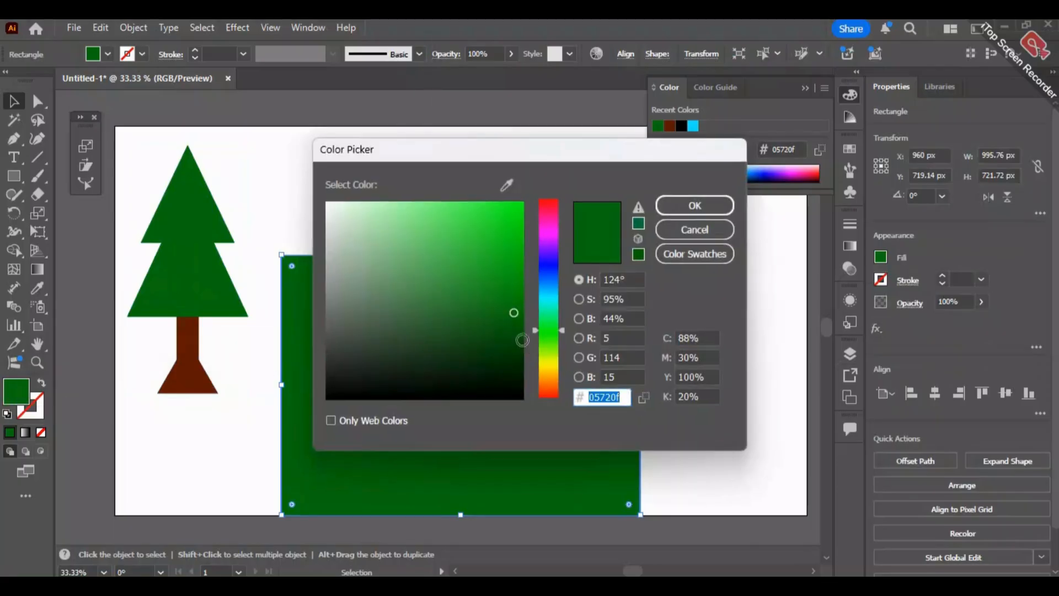
pyautogui.moveTo(514, 313)
pyautogui.mouseDown()
pyautogui.moveTo(323, 338)
pyautogui.moveTo(327, 320)
pyautogui.mouseUp()
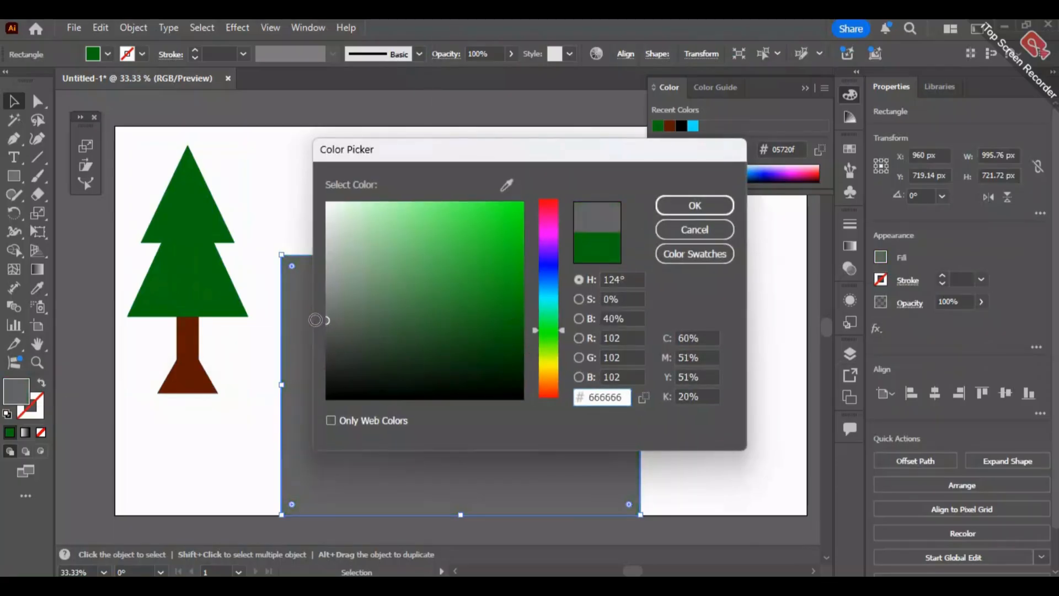
pyautogui.click(683, 211)
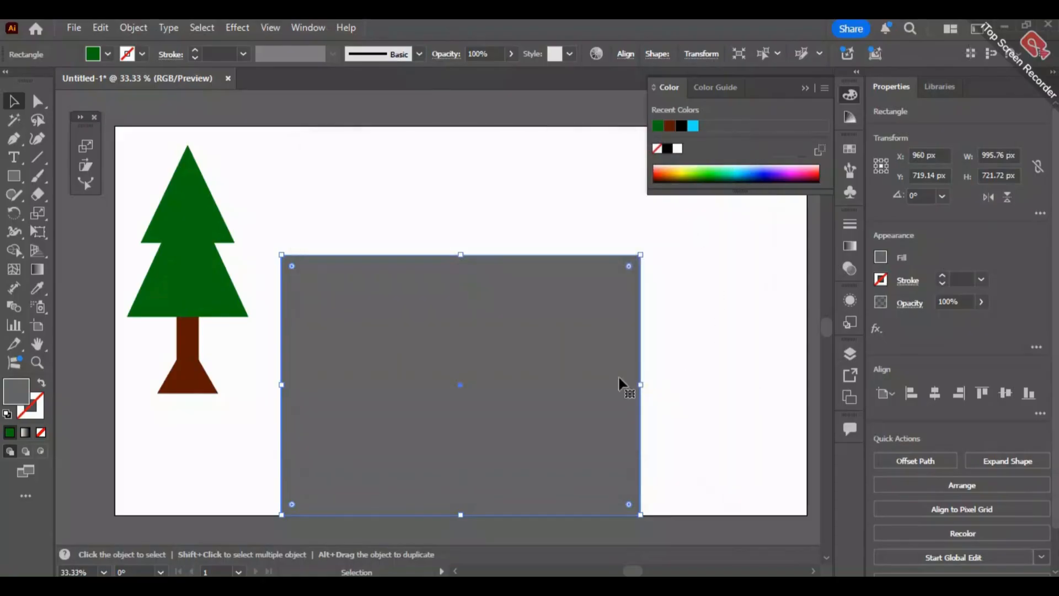
# - Scale the grey rectangle's two top anchor points inward so it tapers into a road about 700 px tall, and deselect it
pyautogui.click(85, 146)
pyautogui.click(36, 101)
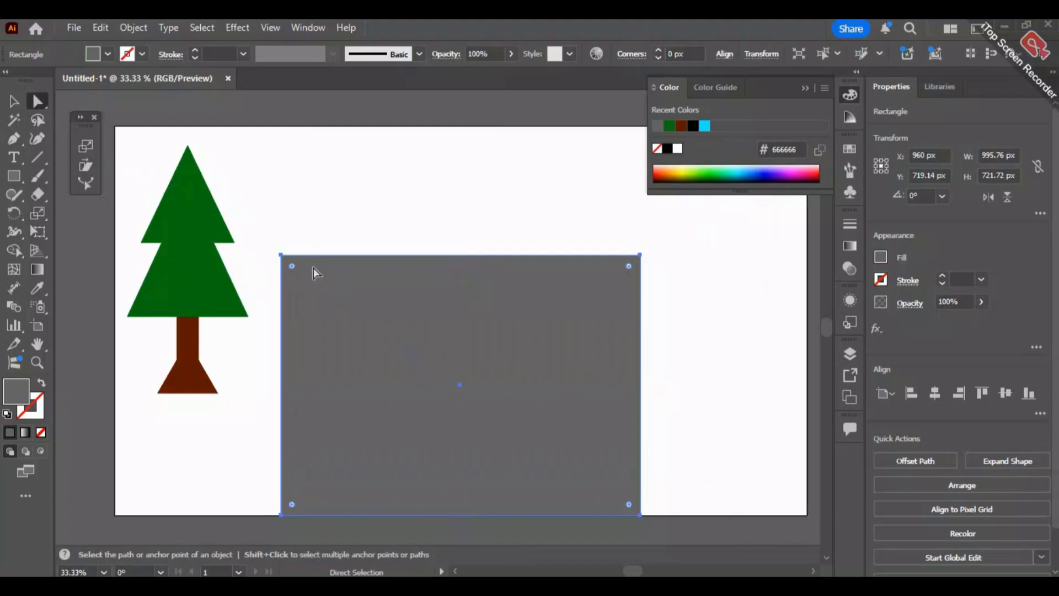
pyautogui.moveTo(416, 257); pyautogui.dragTo(682, 280)
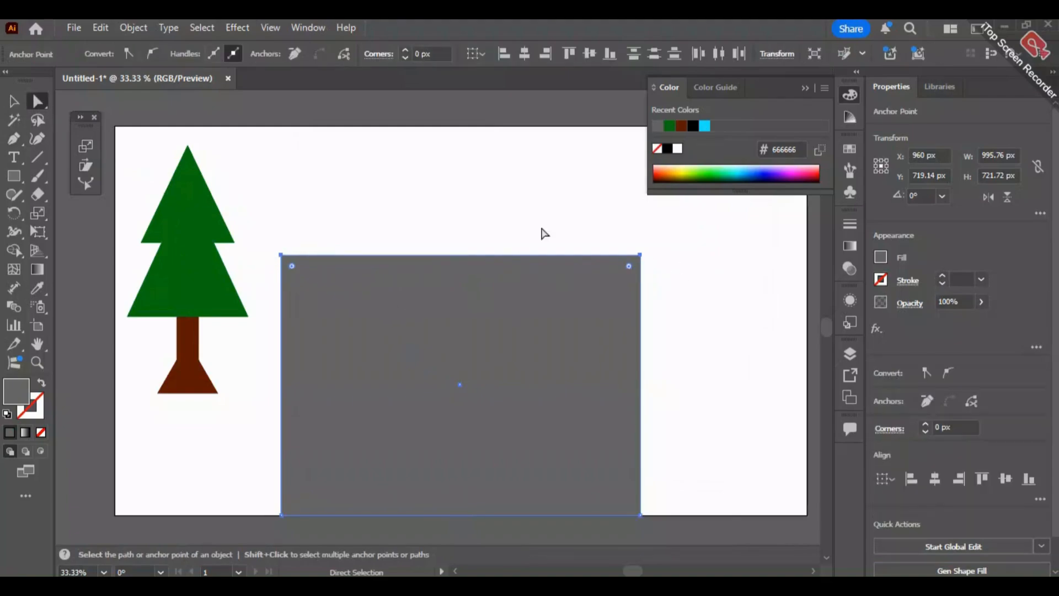
pyautogui.click(84, 145)
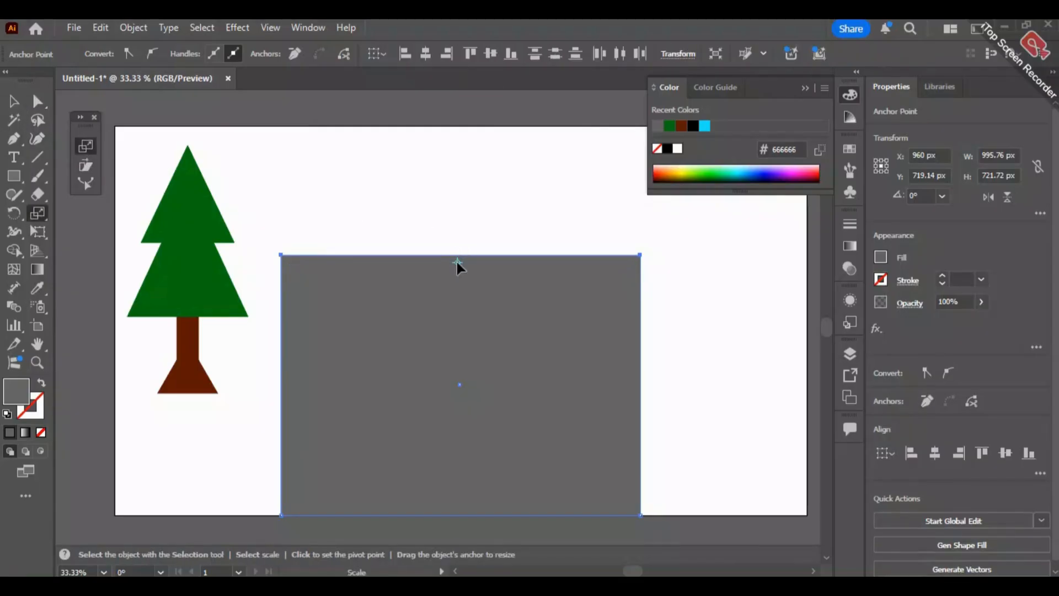
pyautogui.moveTo(280, 253); pyautogui.dragTo(442, 264)
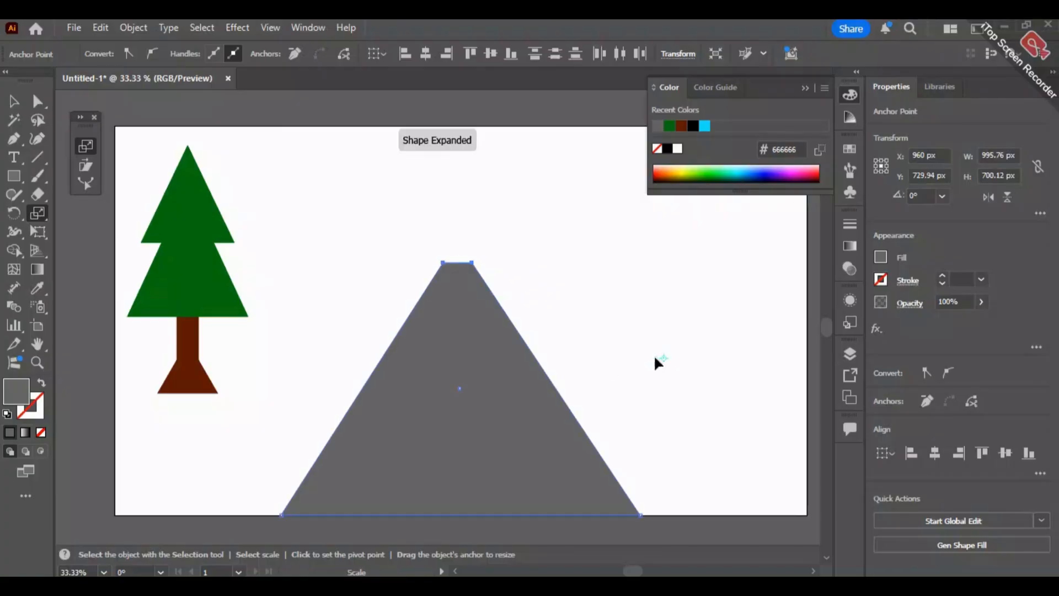
pyautogui.click(10, 105)
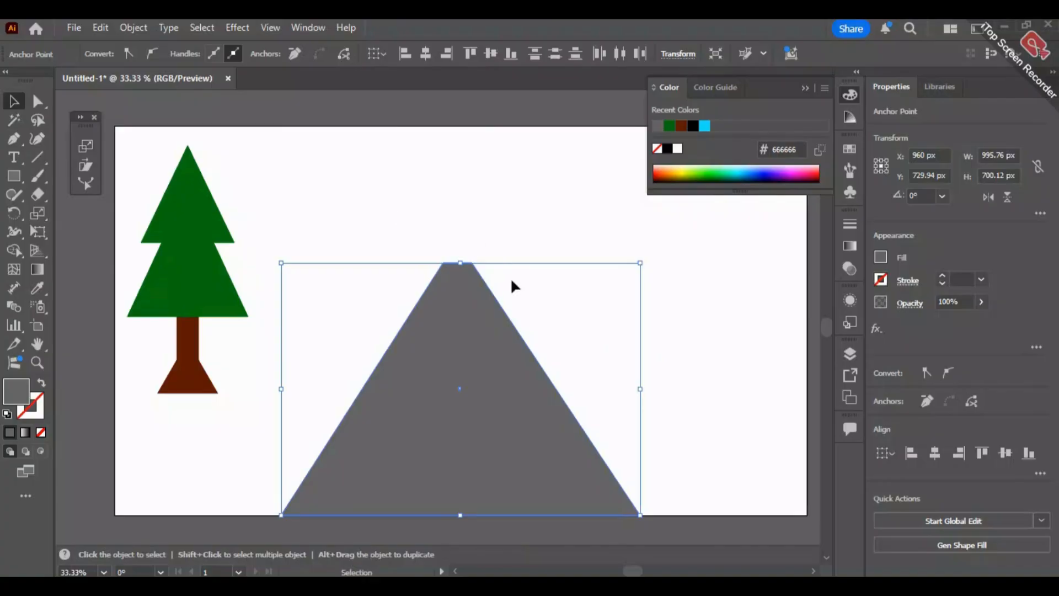
pyautogui.click(705, 270)
# - Move the whole tree to X 275 px, Y 540 px and group its parts
pyautogui.moveTo(155, 286); pyautogui.dragTo(173, 300)
pyautogui.hotkey('ctrl', 'z')
pyautogui.moveTo(121, 159); pyautogui.dragTo(239, 439)
pyautogui.moveTo(223, 283); pyautogui.dragTo(243, 334)
pyautogui.rightClick(243, 335)
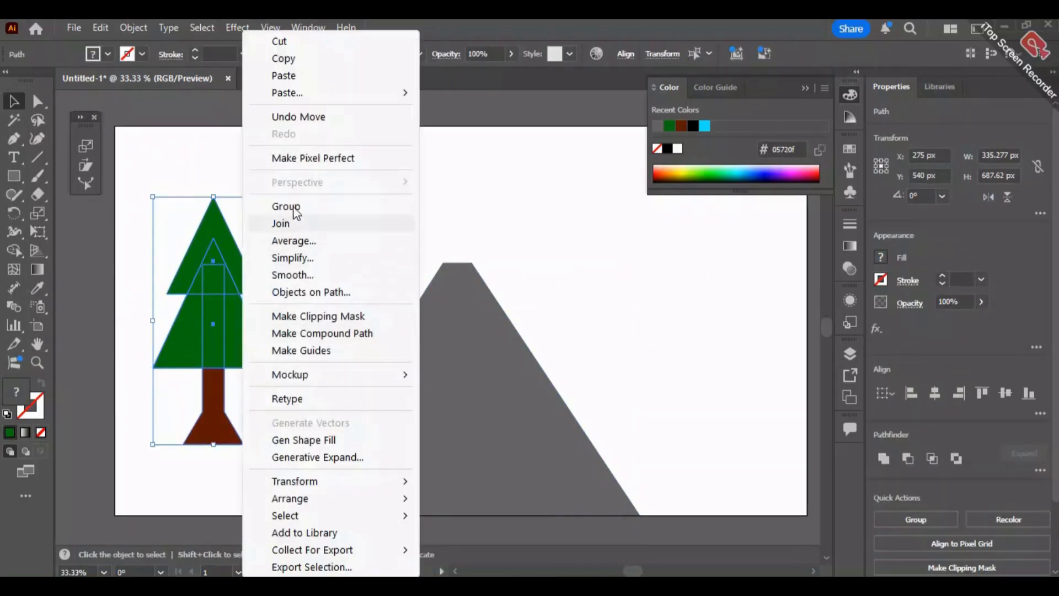
pyautogui.click(292, 206)
# - Duplicate the grouped tree horizontally to the opposite side of the road, at about X 1638 px, Y 609 px
pyautogui.moveTo(242, 262); pyautogui.dragTo(734, 298)
pyautogui.hotkey('ctrl', 'z')
pyautogui.moveTo(251, 380); pyautogui.dragTo(742, 378)
pyautogui.click(783, 340)
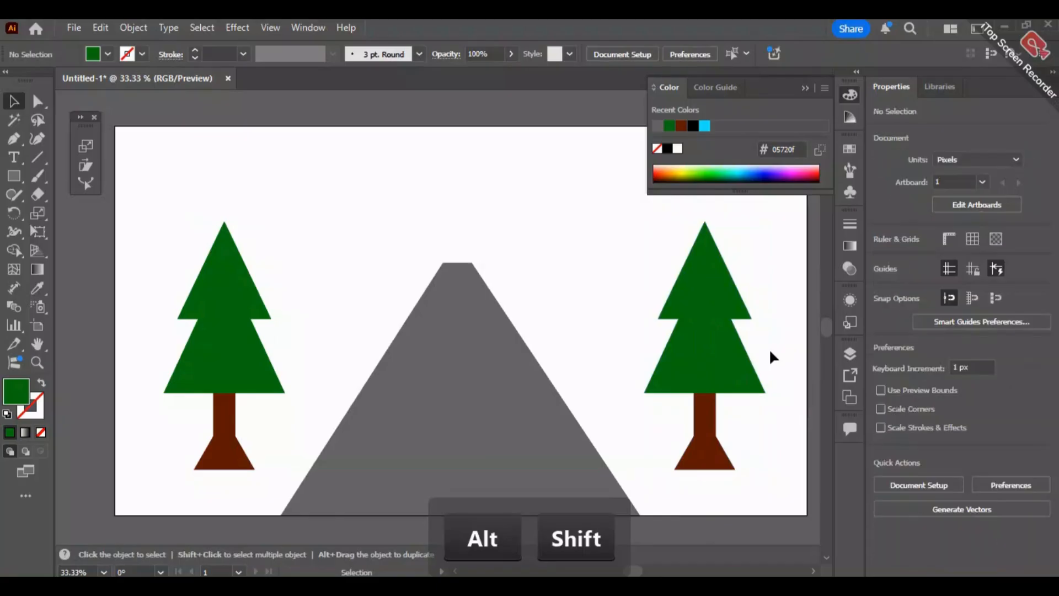
# - Select both trees and scale a smaller copy of the pair toward a pivot on the road's narrow far edge
pyautogui.moveTo(784, 473); pyautogui.dragTo(782, 485)
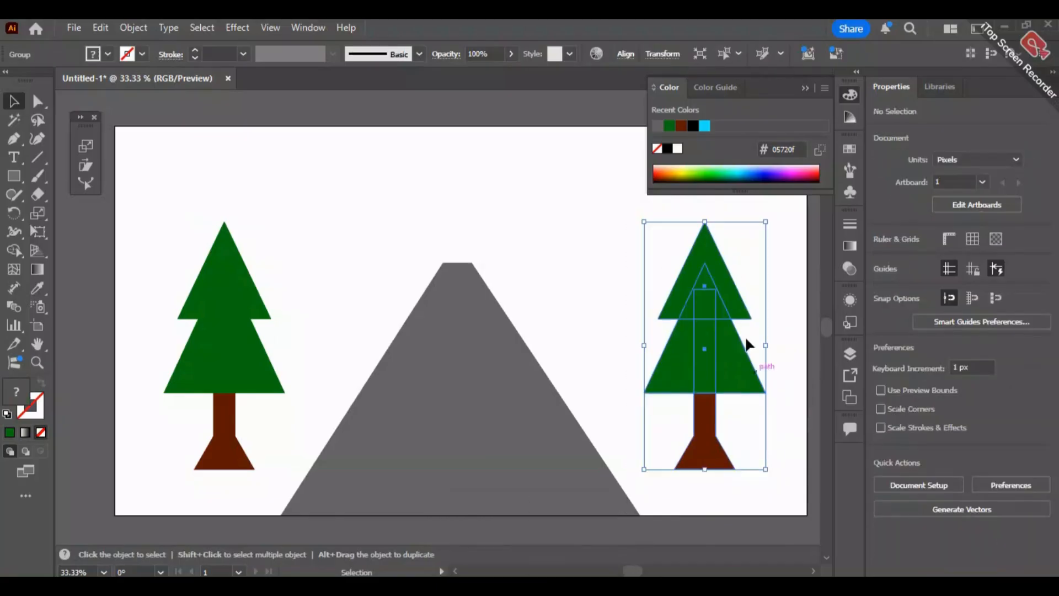
pyautogui.click(773, 312)
pyautogui.click(731, 338)
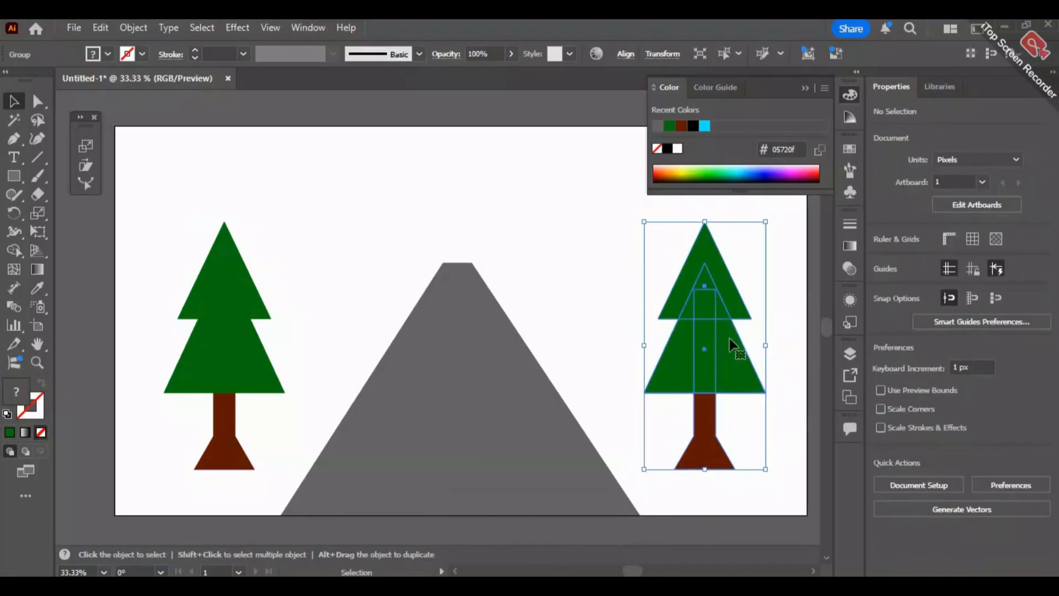
pyautogui.keyDown('shift'); pyautogui.click(231, 334); pyautogui.keyUp('shift')
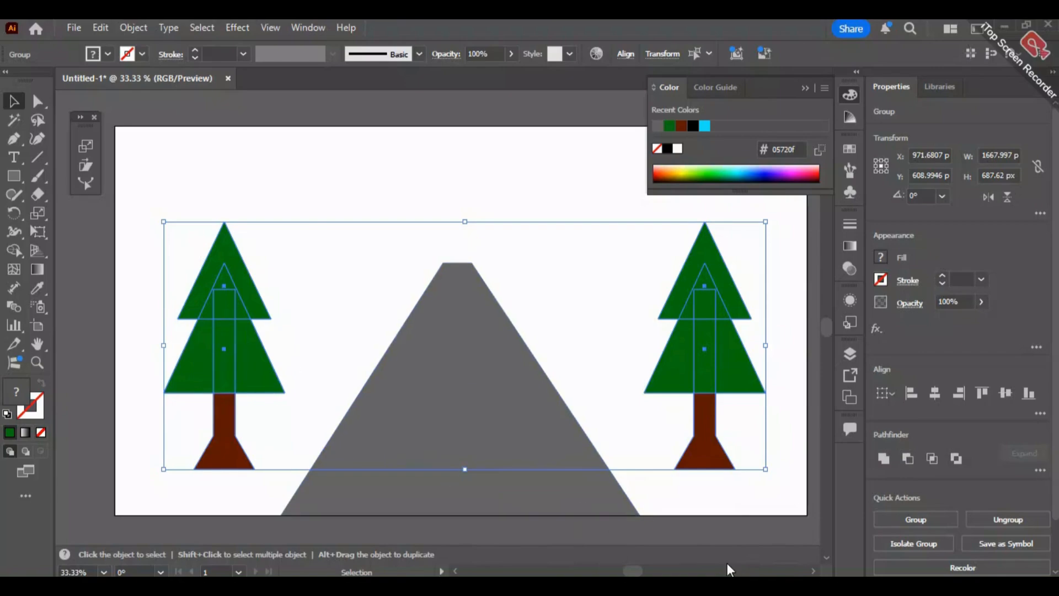
pyautogui.press('s')
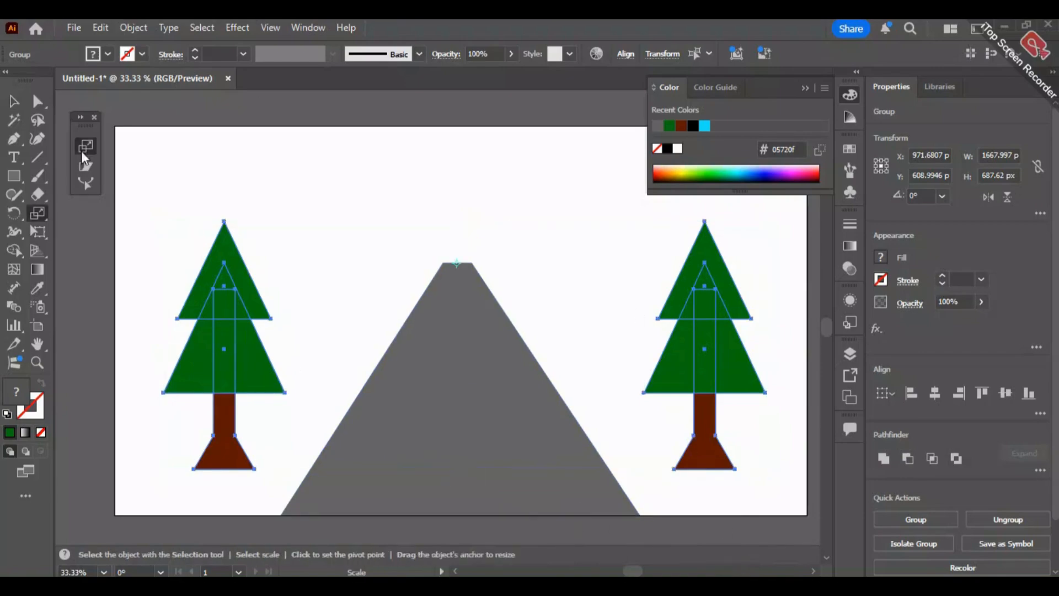
pyautogui.click(455, 263)
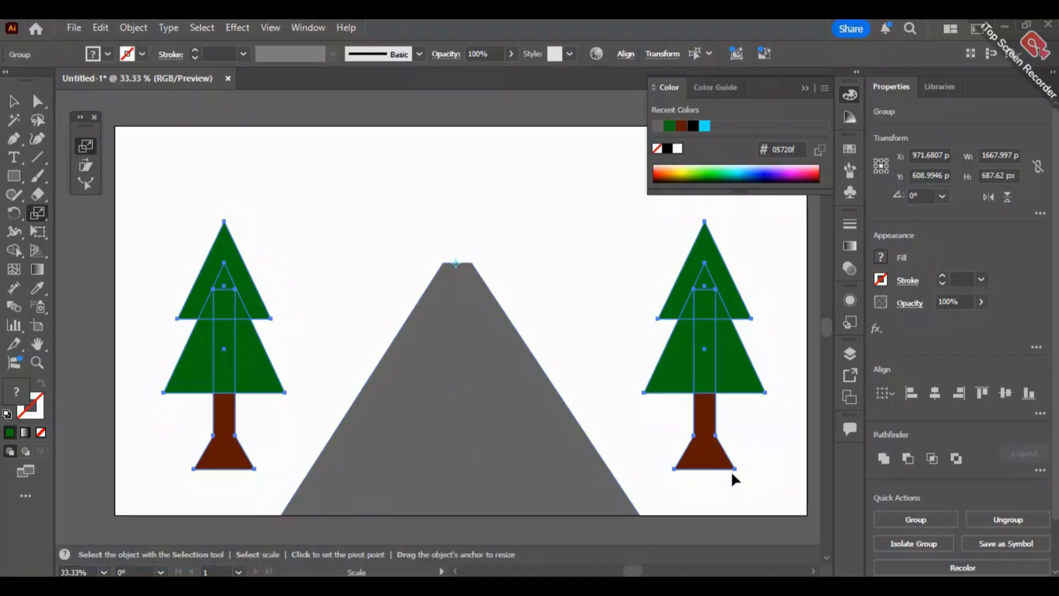
pyautogui.moveTo(736, 469); pyautogui.dragTo(662, 396)
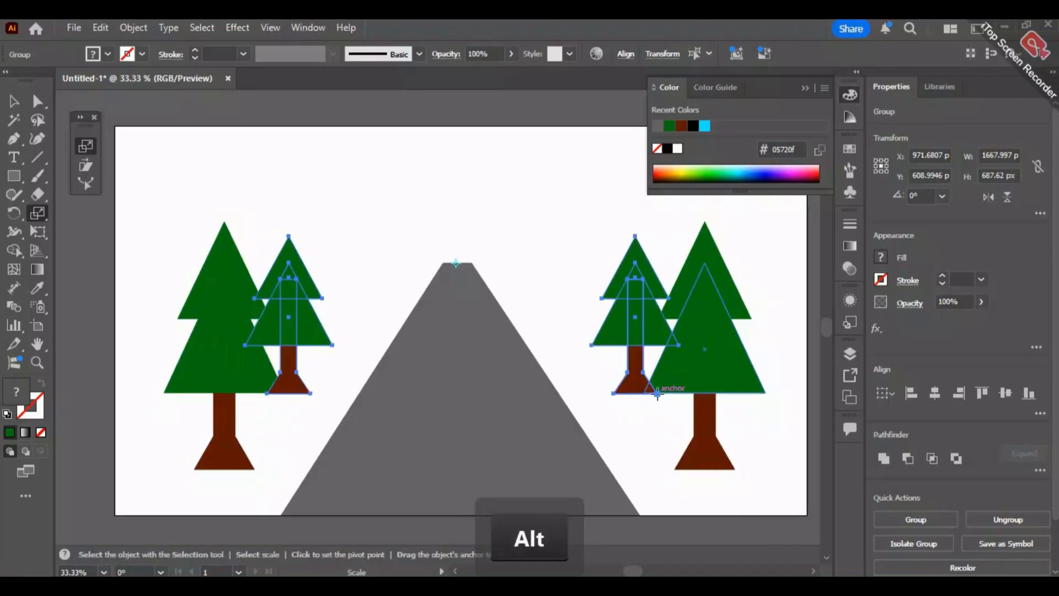
# - Repeat the scaled duplication until both tree rows recede to the road's far end, with the smallest pair about 18 px tall
pyautogui.hotkey('ctrl', 'd')
pyautogui.hotkey('ctrl', 'd')
pyautogui.hotkey('ctrl', 'd')
pyautogui.hotkey('ctrl', 'd')
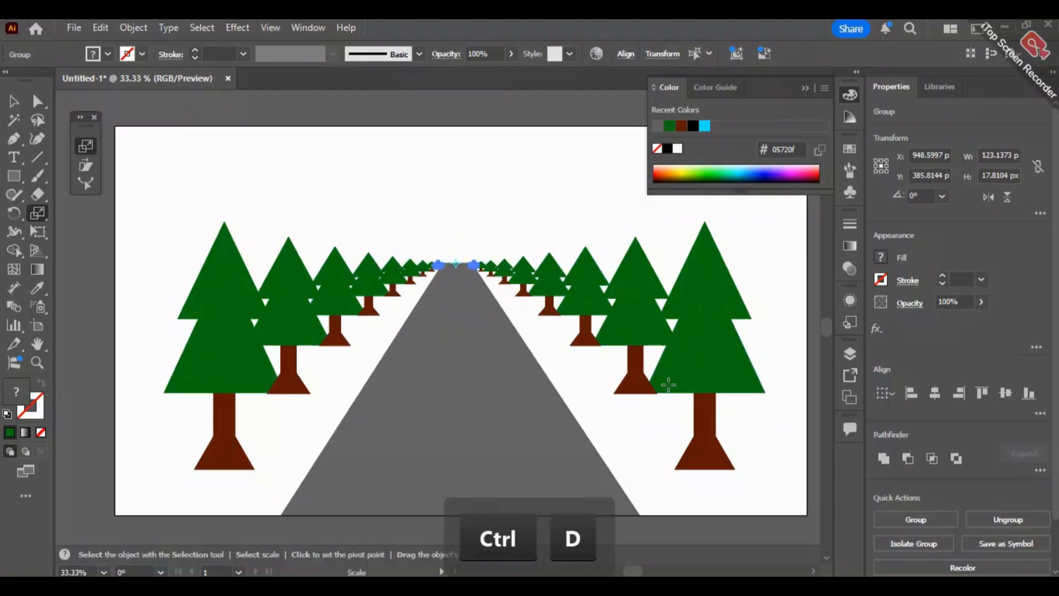
pyautogui.click(485, 160)
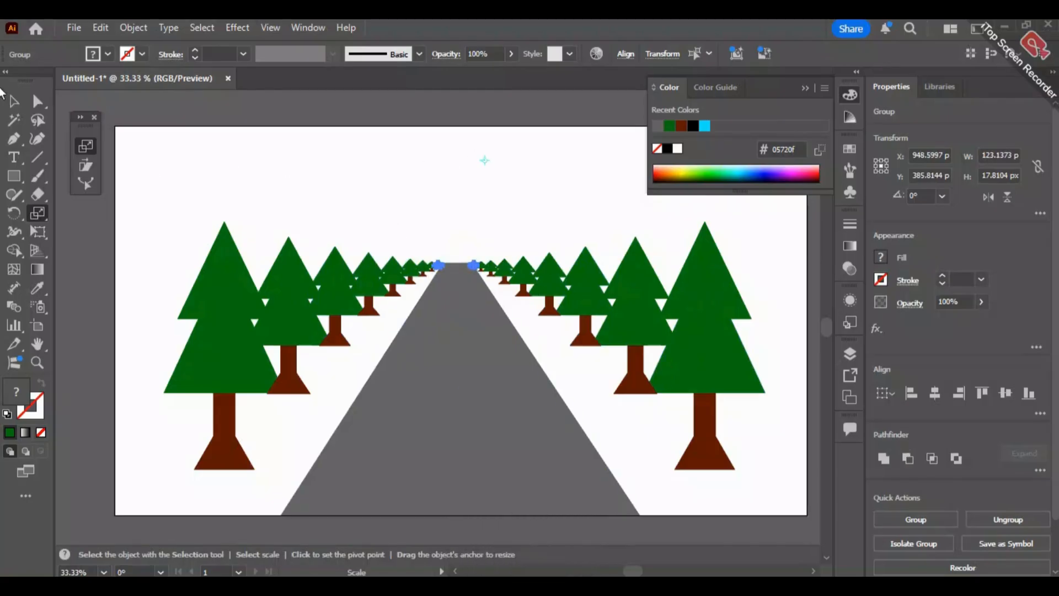
pyautogui.press('v')
# - Shrink the road to about 933 by 690 px
pyautogui.click(516, 404)
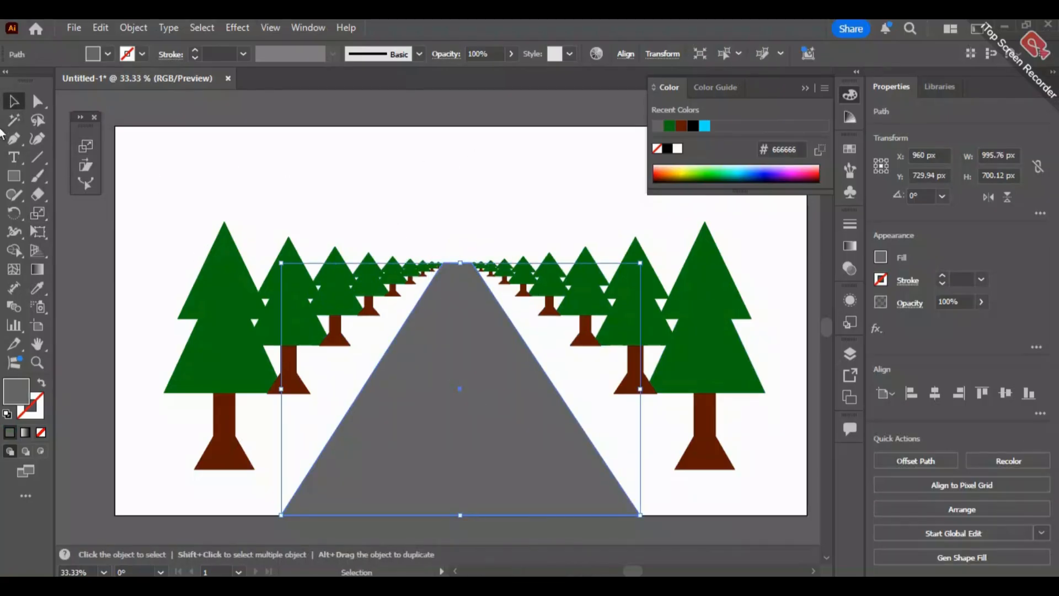
pyautogui.moveTo(460, 263)
pyautogui.mouseDown()
pyautogui.moveTo(460, 279)
pyautogui.moveTo(460, 267)
pyautogui.mouseUp()
pyautogui.moveTo(281, 392); pyautogui.dragTo(304, 395)
# - Center the road horizontally at X 960 px and nudge it vertically to about Y 734 px
pyautogui.moveTo(483, 387); pyautogui.dragTo(471, 388)
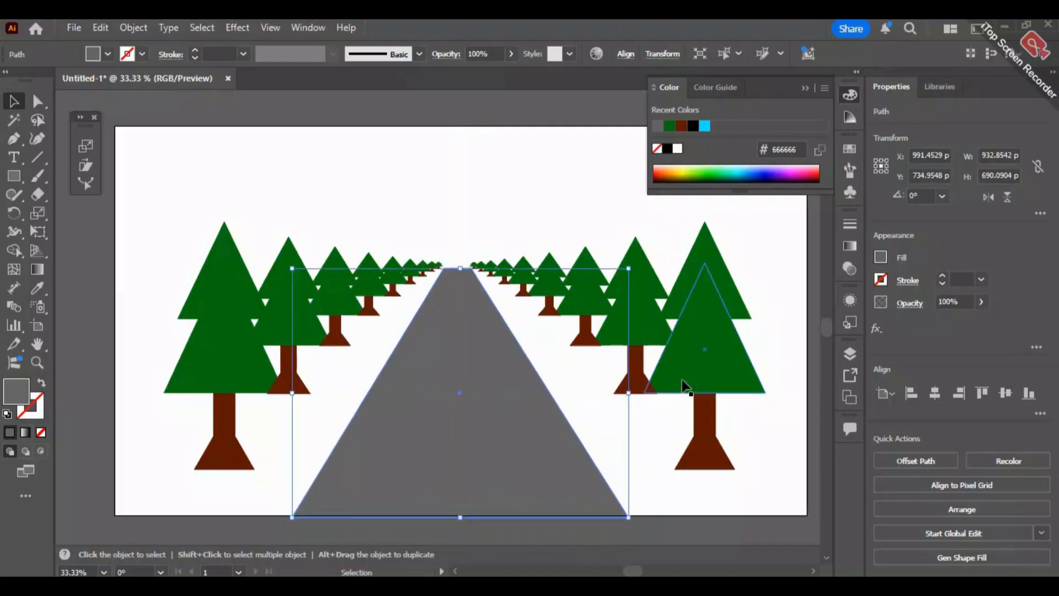
pyautogui.moveTo(520, 440); pyautogui.dragTo(518, 448)
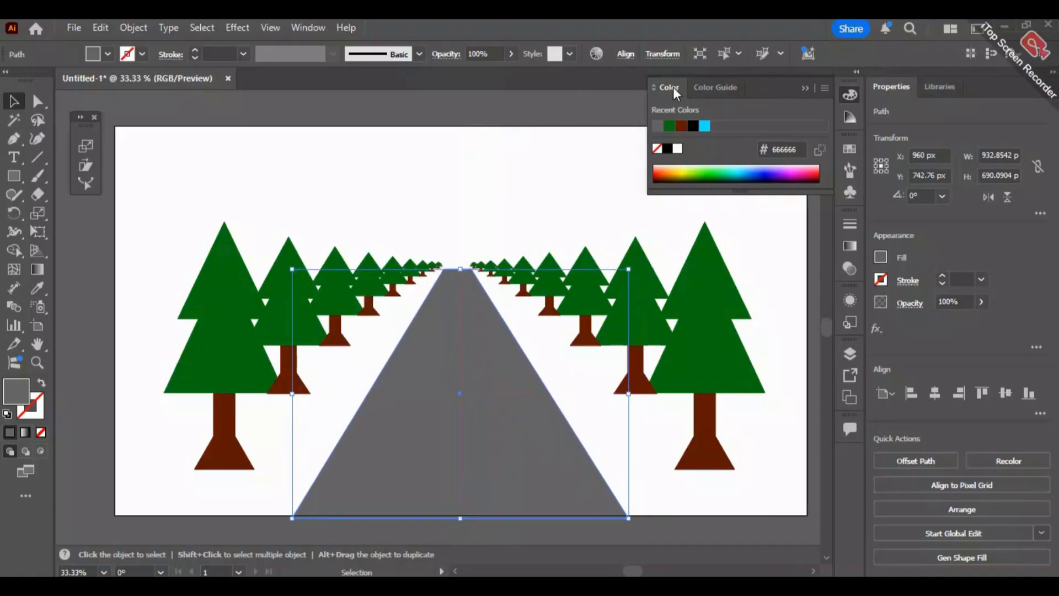
pyautogui.click(625, 55)
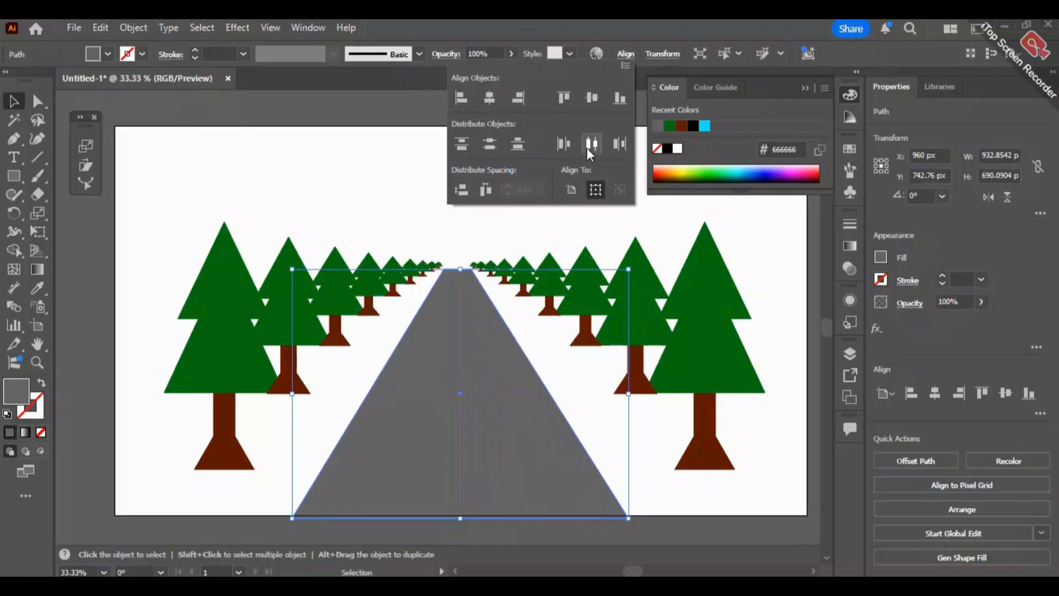
pyautogui.click(439, 204)
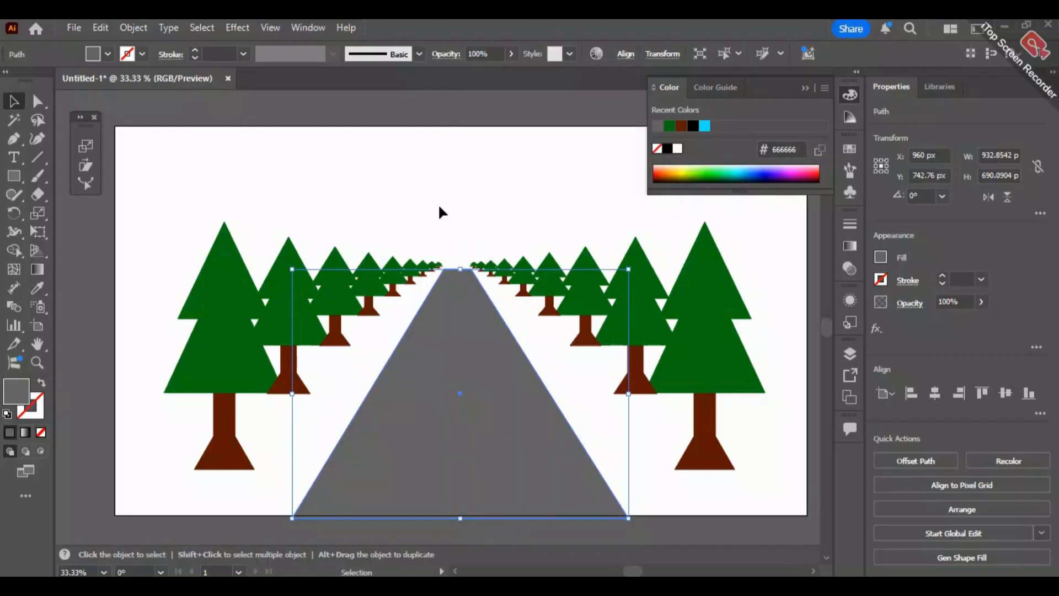
pyautogui.click(448, 246)
pyautogui.click(486, 350)
pyautogui.press('Up')
pyautogui.press('Up')
pyautogui.press('Up')
pyautogui.press('Up')
pyautogui.press('Up')
pyautogui.press('Up')
pyautogui.press('Up')
pyautogui.press('Up')
pyautogui.press('Up')
pyautogui.press('Down')
pyautogui.click(426, 208)
# - Replace the road with a wider scaled copy, deleting the narrower original, and raise the new road's far edge slightly
pyautogui.click(482, 355)
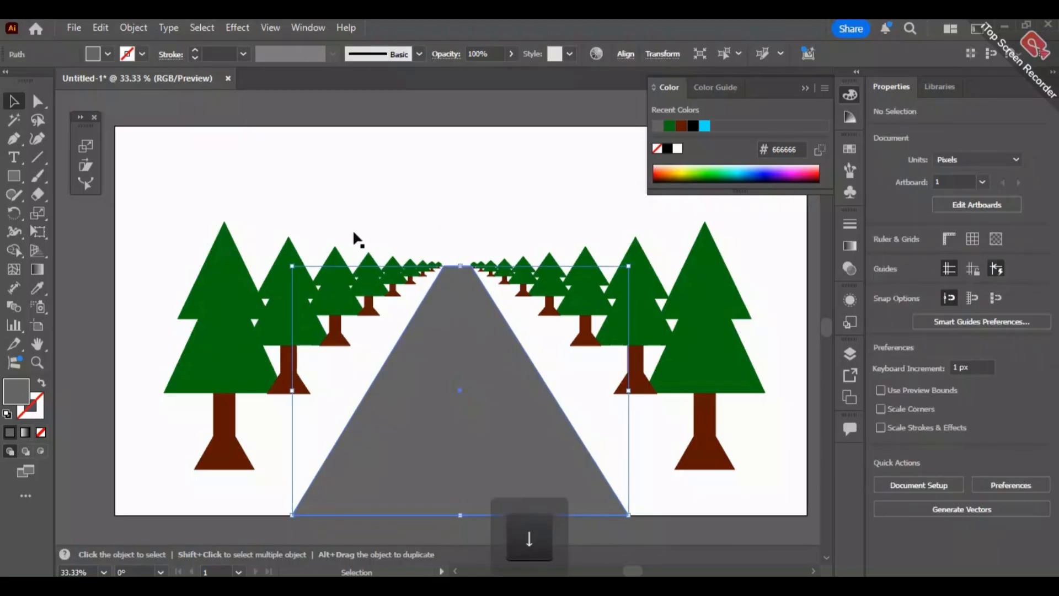
pyautogui.click(85, 146)
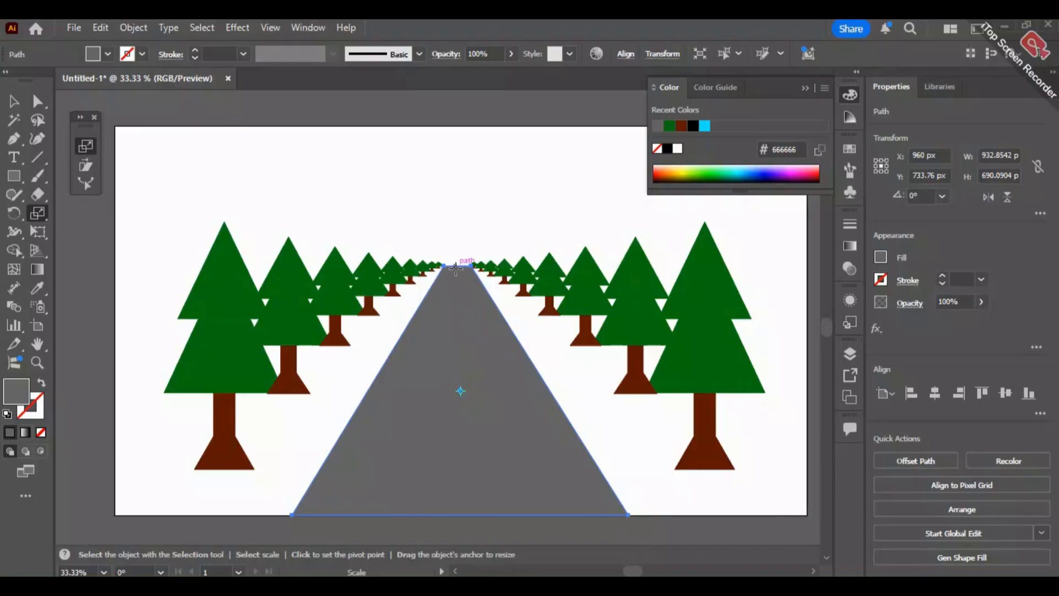
pyautogui.moveTo(459, 266)
pyautogui.mouseDown()
pyautogui.moveTo(433, 277)
pyautogui.moveTo(460, 276)
pyautogui.mouseUp()
pyautogui.press('alt')
pyautogui.press('v')
pyautogui.click(462, 230)
pyautogui.click(458, 269)
pyautogui.press('Delete')
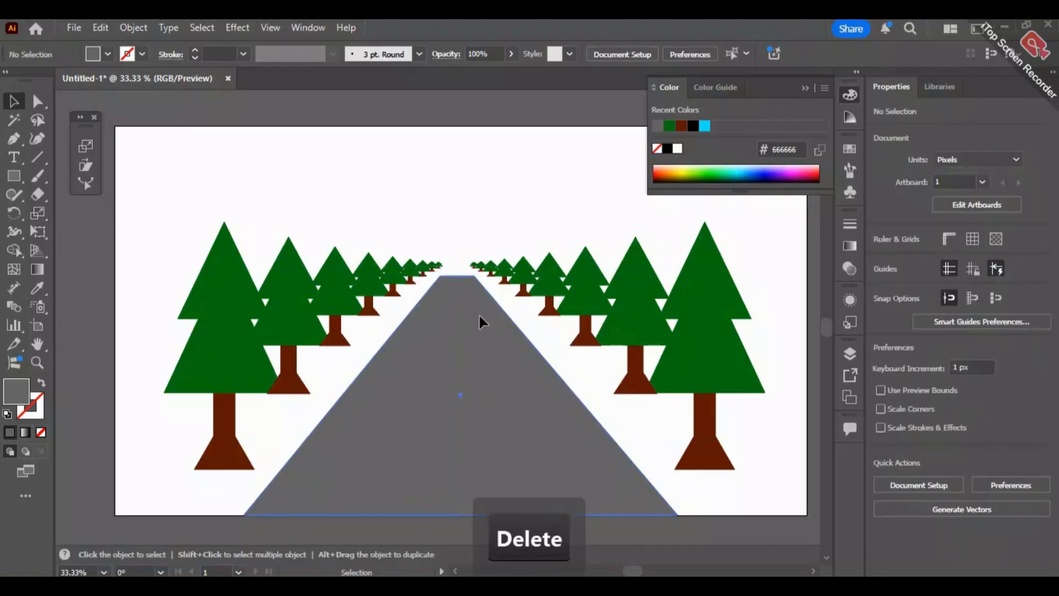
pyautogui.click(461, 284)
pyautogui.moveTo(461, 277); pyautogui.dragTo(468, 270)
# - Delete the two smallest trees at the far end of the row on the road's right side
pyautogui.click(474, 266)
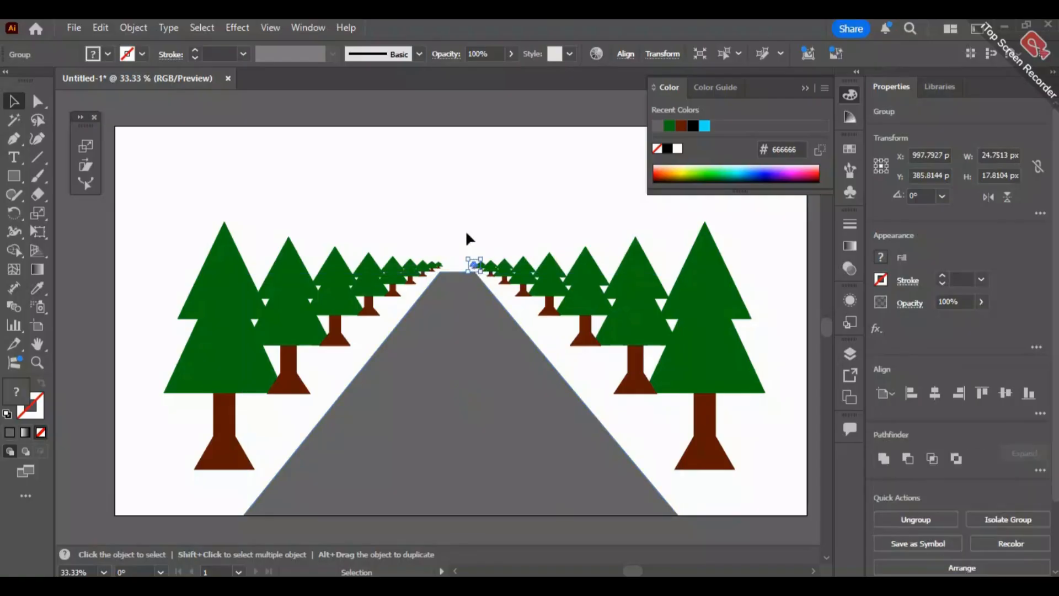
pyautogui.press('Delete')
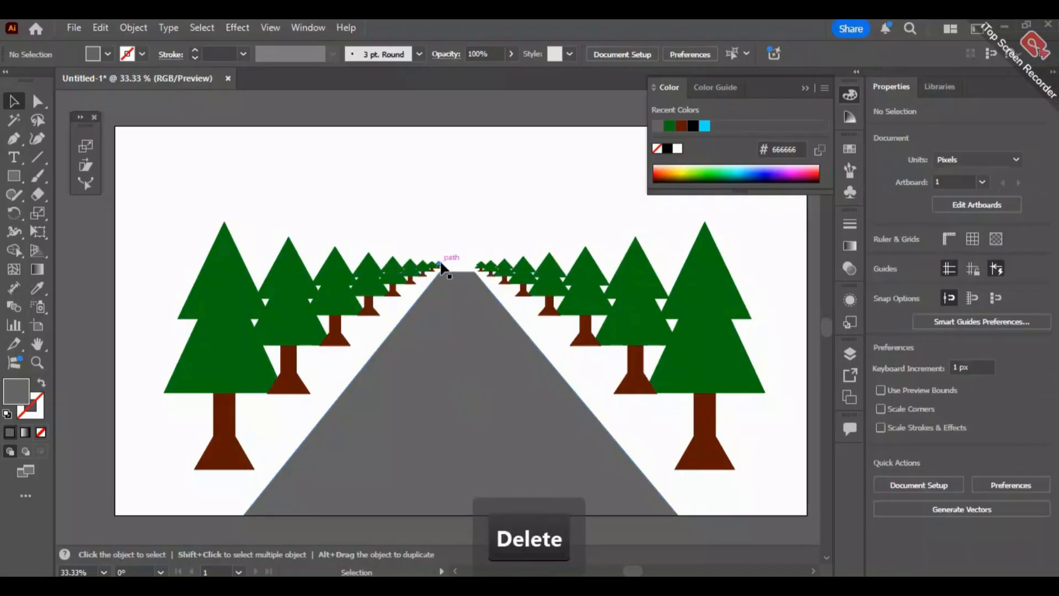
pyautogui.scroll(2, 441, 266)
pyautogui.hscroll(-7, 445, 267)
pyautogui.press('space')
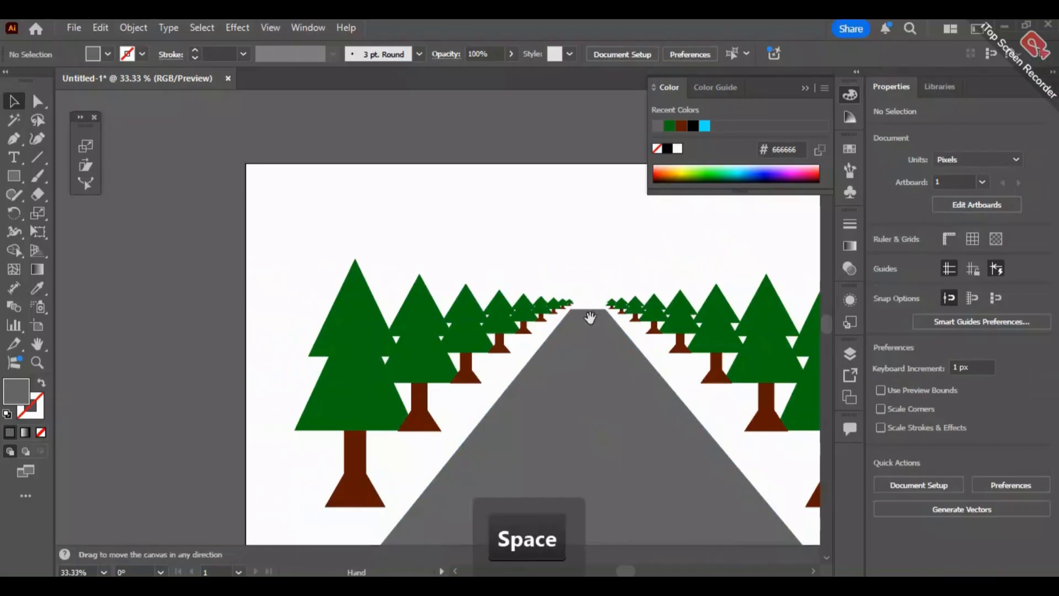
pyautogui.moveTo(585, 287); pyautogui.dragTo(466, 238)
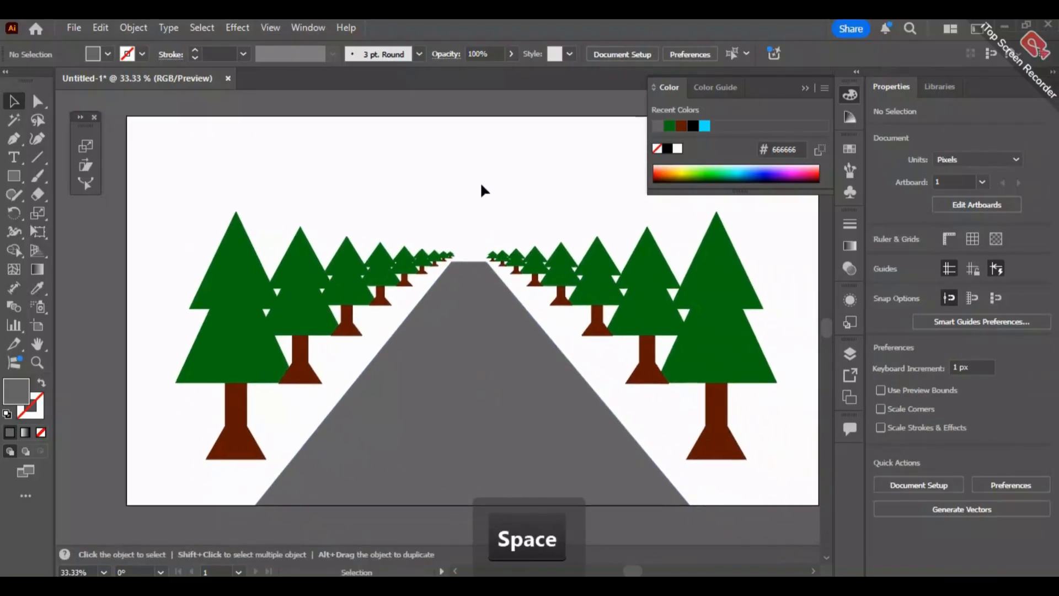
pyautogui.scroll(5, 451, 215)
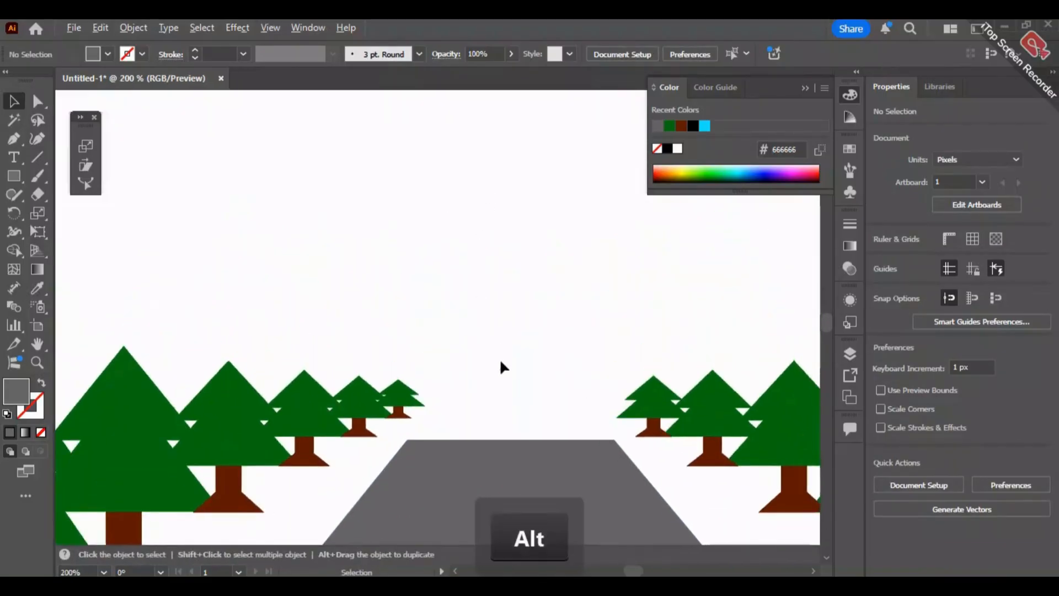
pyautogui.scroll(-3, 501, 367)
pyautogui.moveTo(573, 384); pyautogui.dragTo(556, 386)
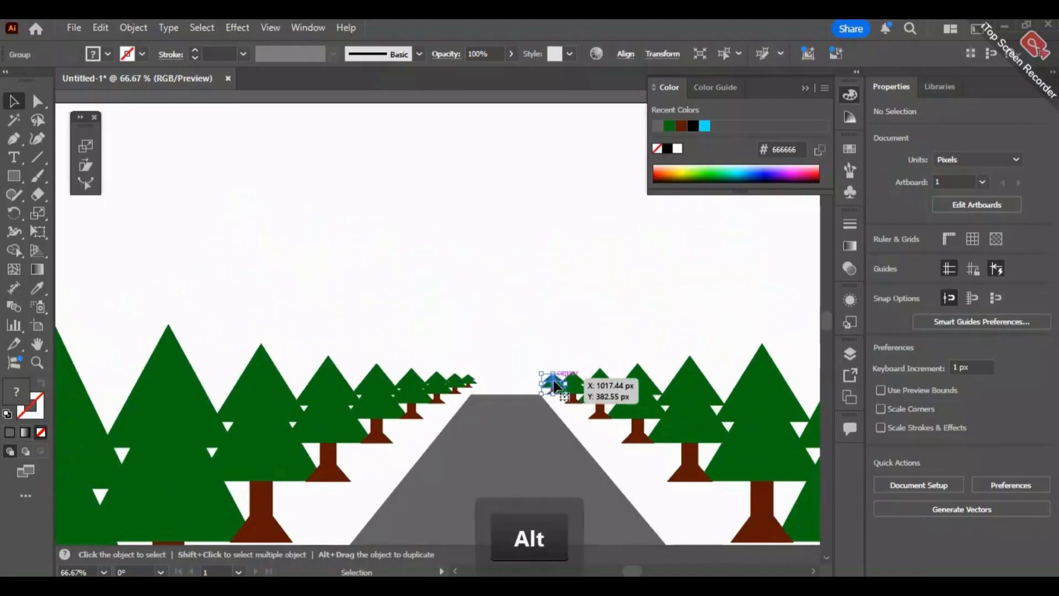
pyautogui.press('Delete')
# - Delete the two smallest trees at the far end of the row on the road's left side
pyautogui.click(468, 378)
pyautogui.press('Delete')
pyautogui.click(456, 383)
pyautogui.press('Delete')
pyautogui.click(576, 384)
pyautogui.press('Delete')
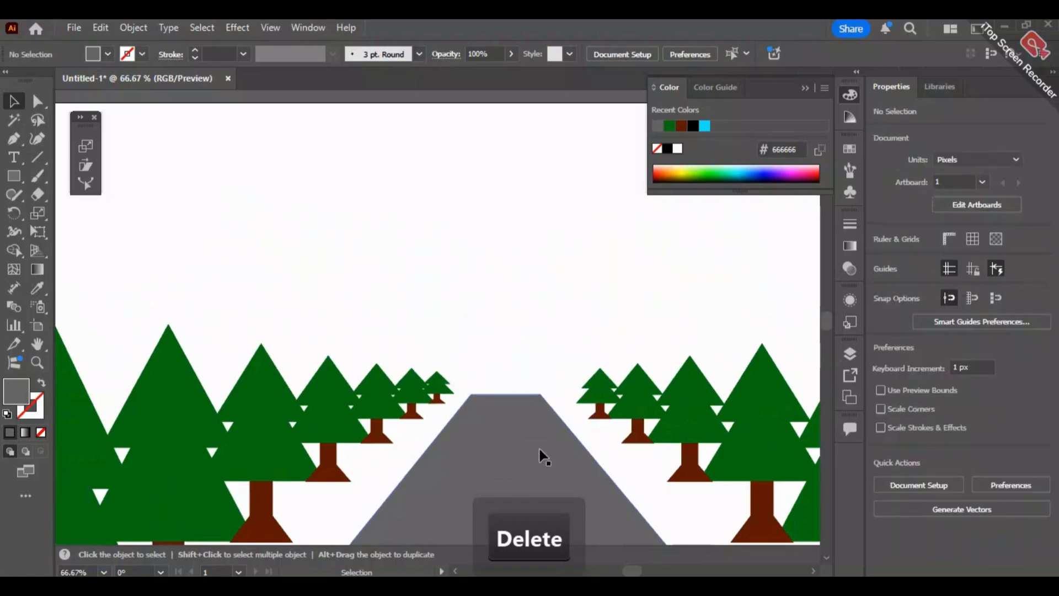
pyautogui.hotkey('ctrl', 'z')
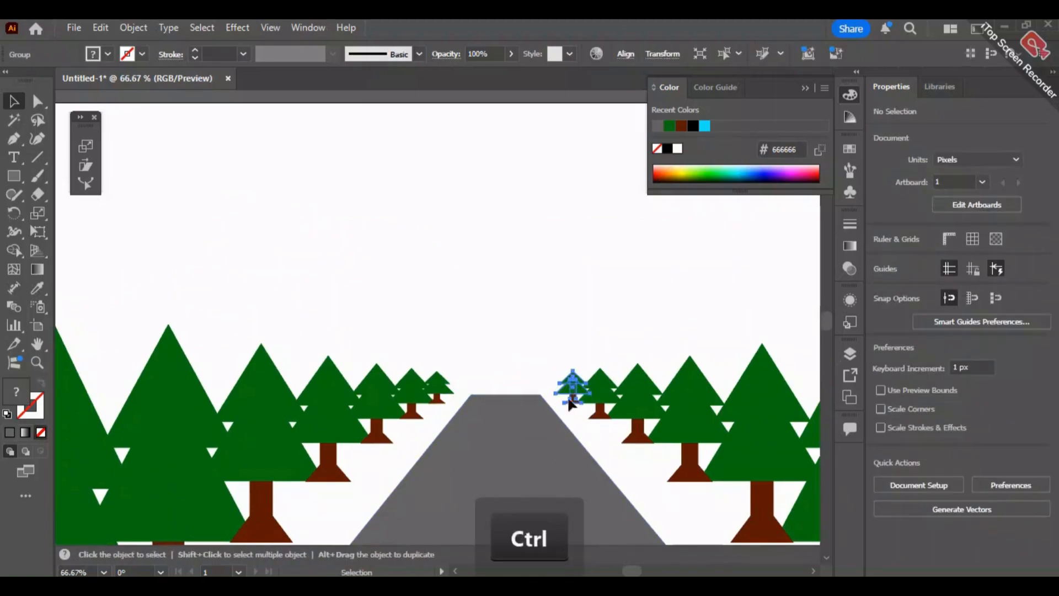
# - Draw an ellipse about 227 × 218 px and move it into the empty area above the road, left of its centreline
pyautogui.click(513, 291)
pyautogui.scroll(-1, 520, 312)
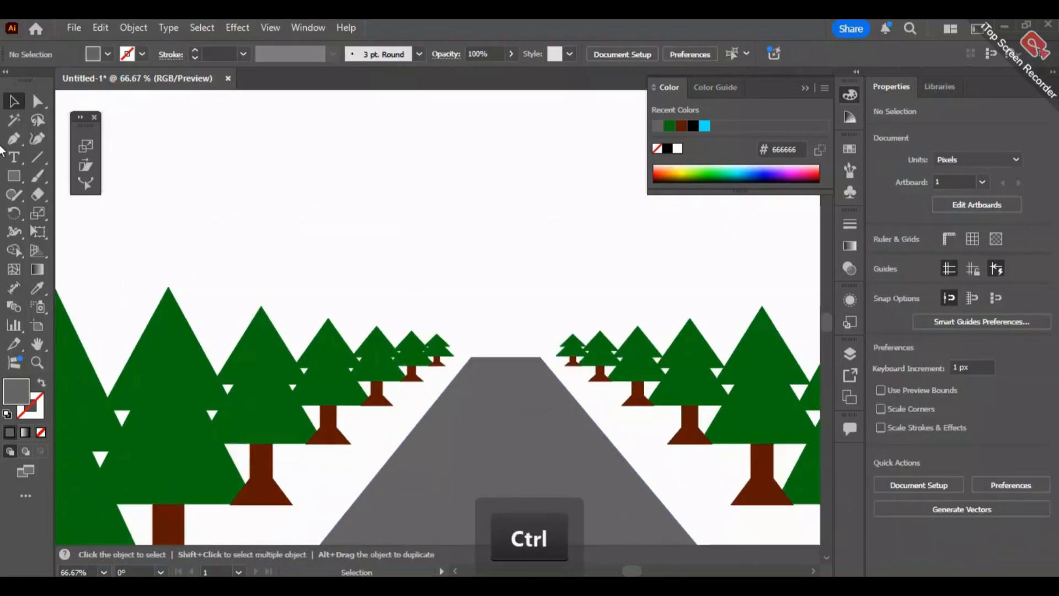
pyautogui.click(13, 176)
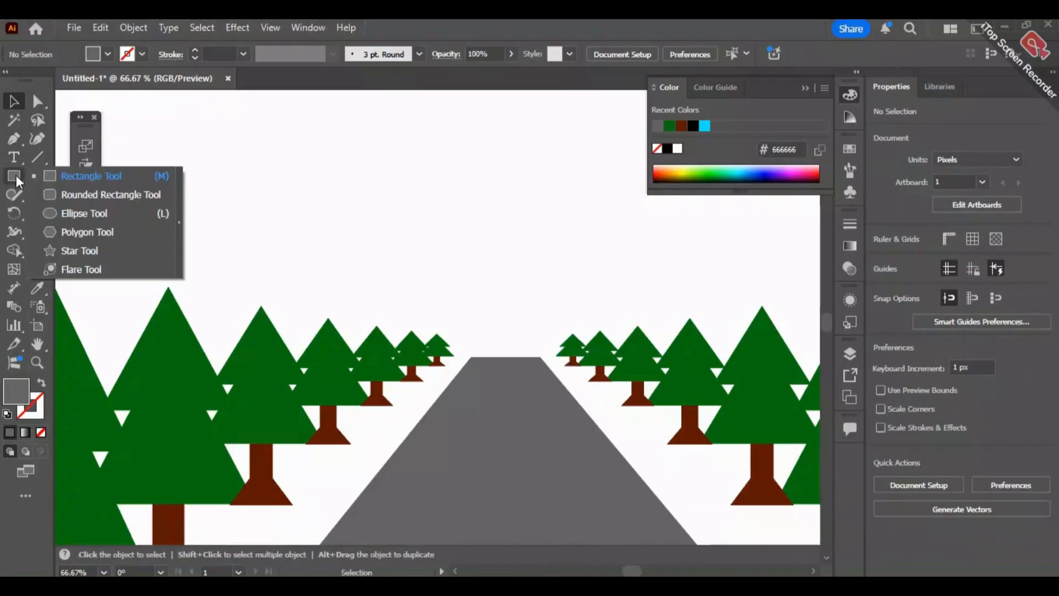
pyautogui.click(81, 212)
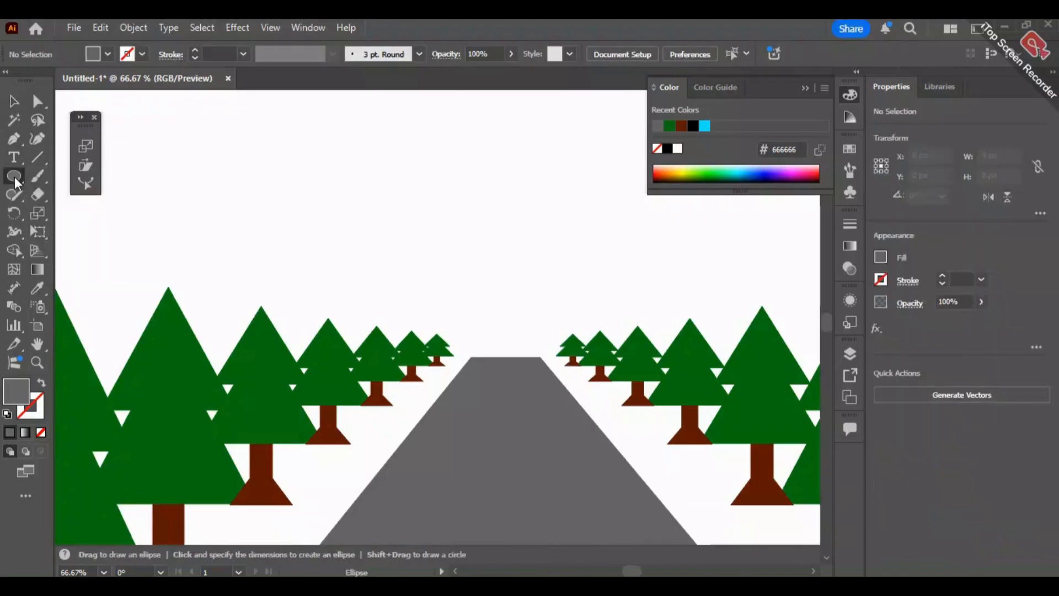
pyautogui.moveTo(411, 263); pyautogui.dragTo(574, 421)
pyautogui.press('v')
pyautogui.moveTo(444, 320); pyautogui.dragTo(419, 176)
# - Cut the ellipse to its upper half by deleting the bottom anchor point, and close the open path with a straight Pen line
pyautogui.click(38, 101)
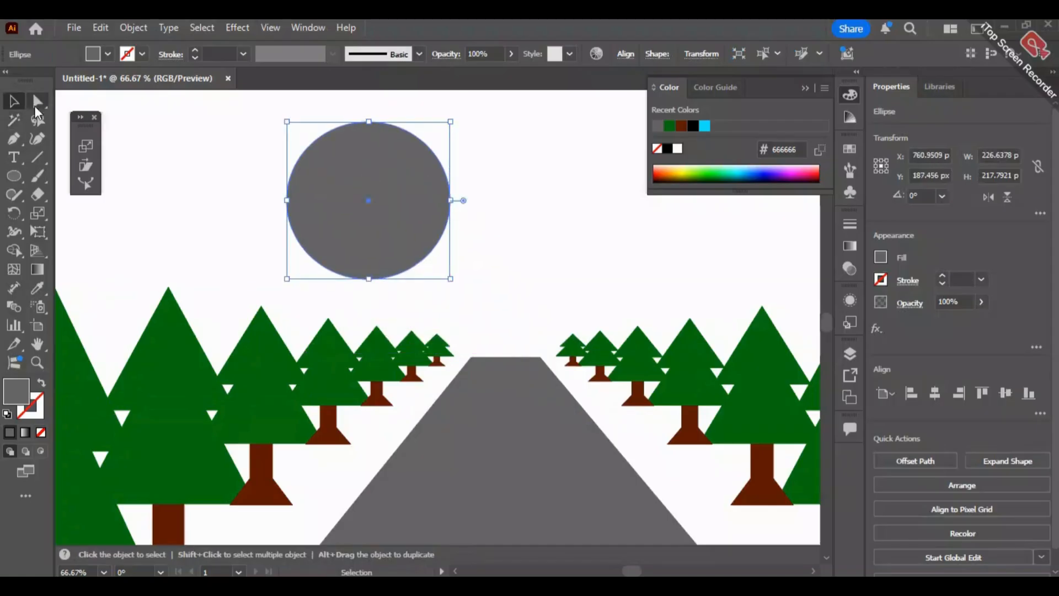
pyautogui.moveTo(277, 318); pyautogui.dragTo(506, 254)
pyautogui.press('Delete')
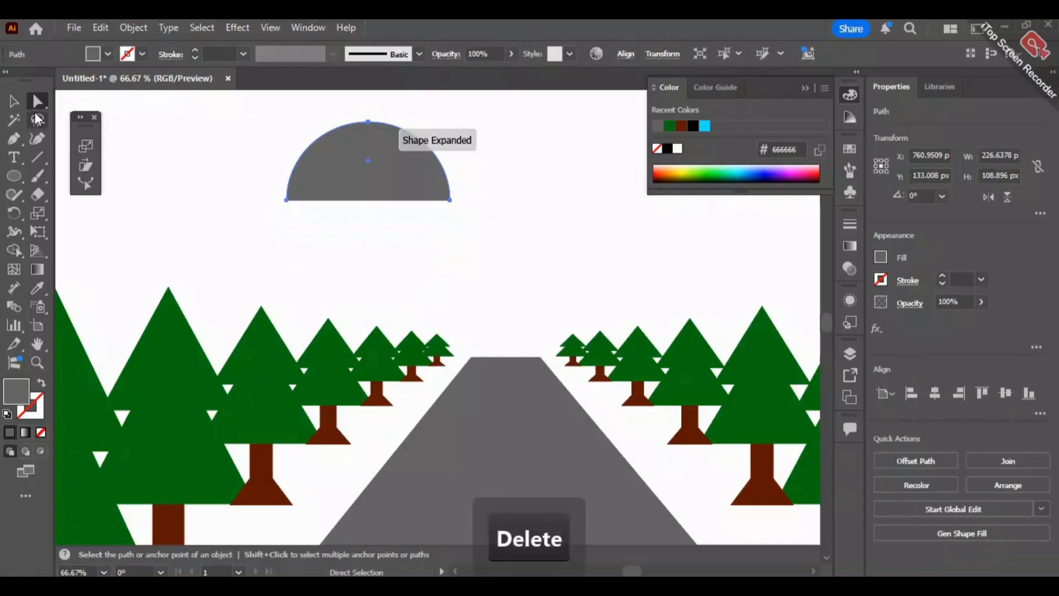
pyautogui.click(13, 139)
pyautogui.click(451, 200)
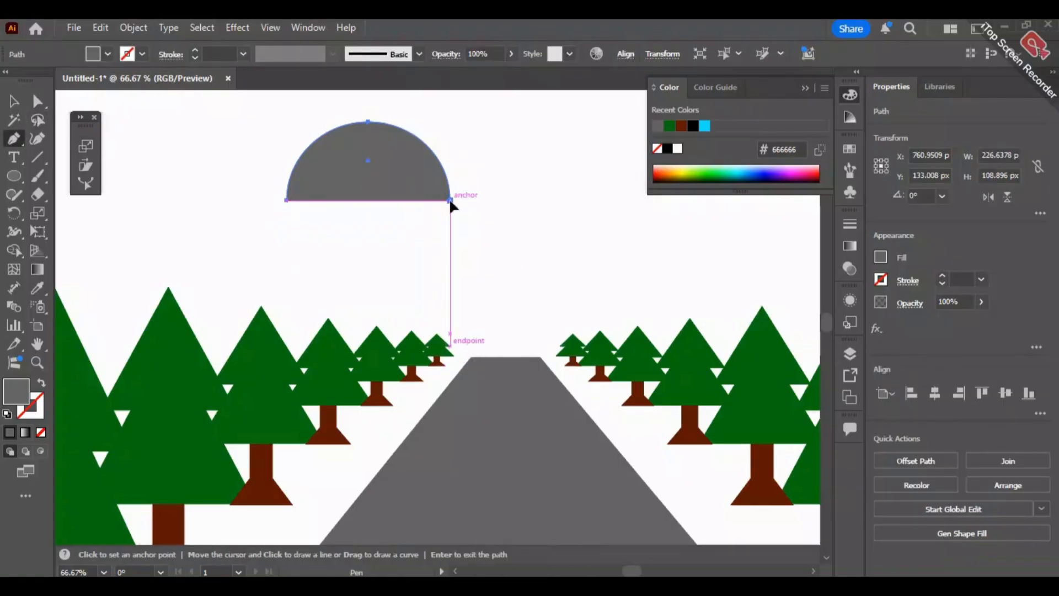
pyautogui.click(286, 201)
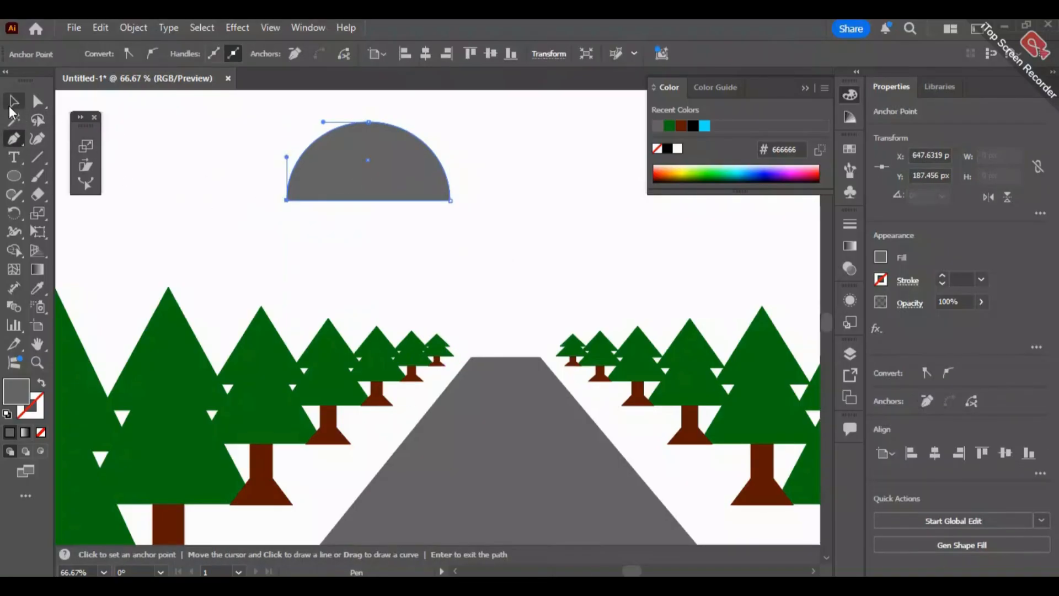
# - Move the semicircle onto the far end of the road and send it behind the nearby trees
pyautogui.click(12, 104)
pyautogui.moveTo(448, 187); pyautogui.dragTo(568, 325)
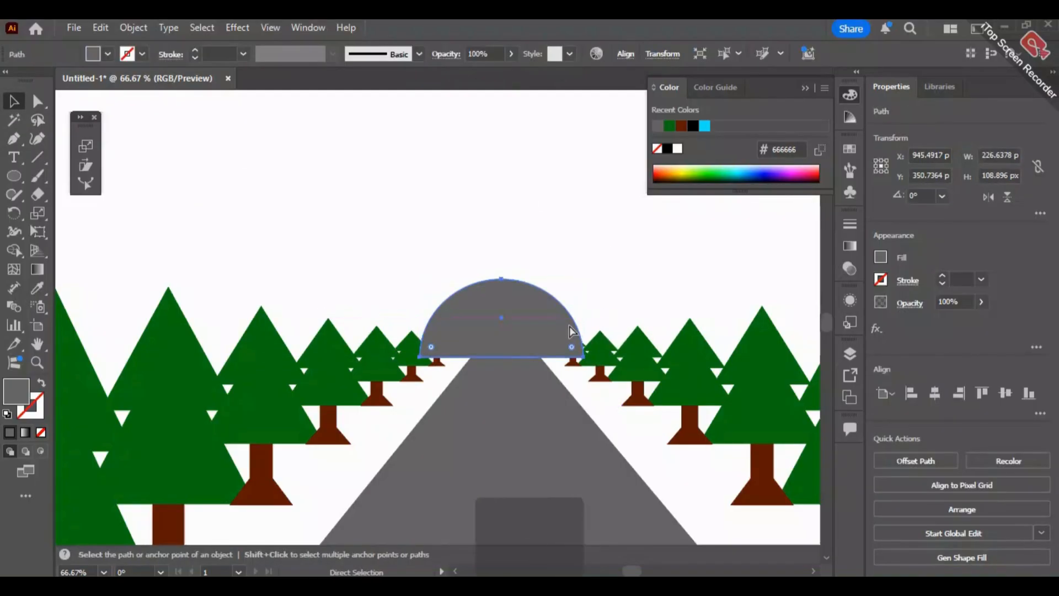
pyautogui.hotkey('ctrl', '[')
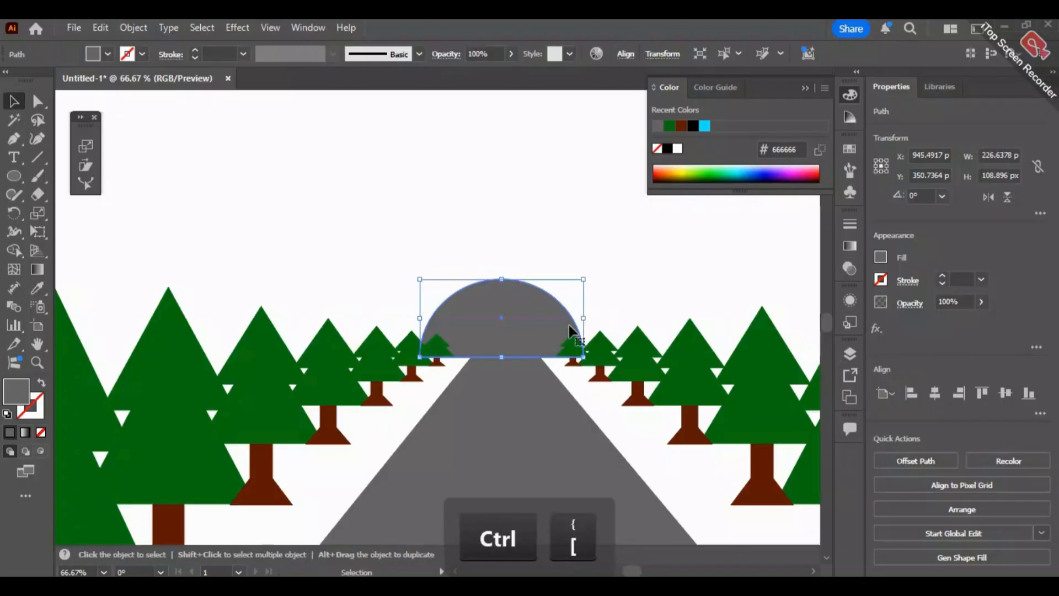
# - Fill the semicircle with dark grey #2d2d2d and deselect it
pyautogui.doubleClick(15, 393)
pyautogui.moveTo(331, 322); pyautogui.dragTo(324, 364)
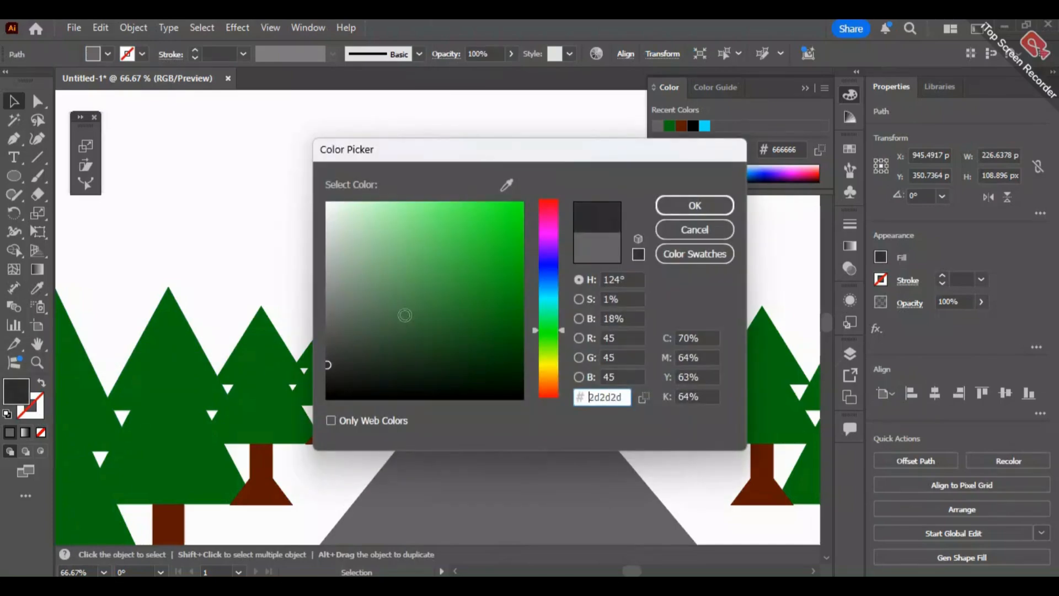
pyautogui.click(671, 206)
pyautogui.click(476, 234)
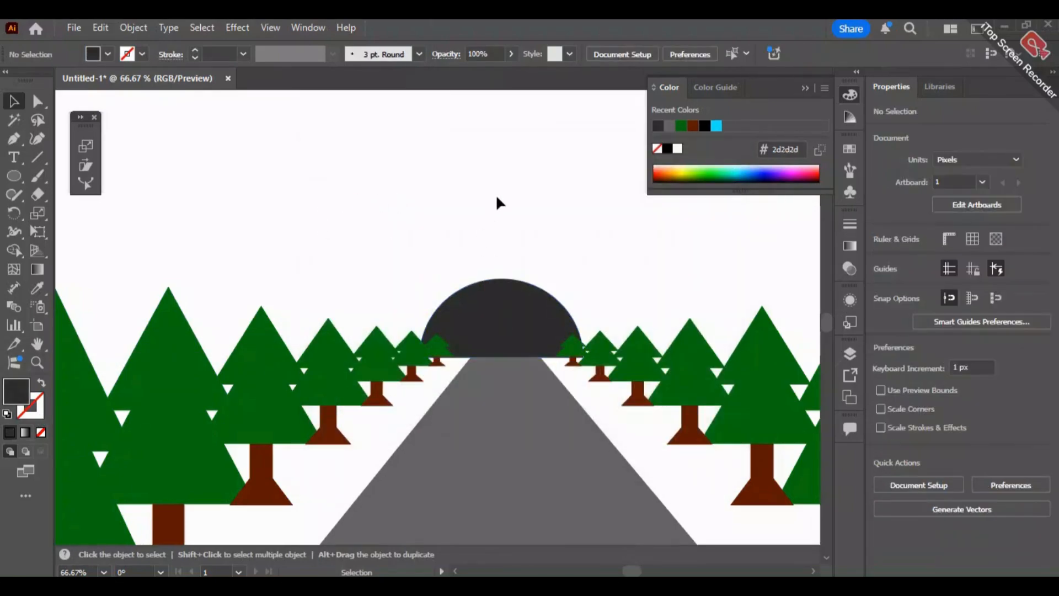
# - Center the dark semicircle horizontally on the artboard at X 960 px
pyautogui.moveTo(509, 326); pyautogui.dragTo(519, 316)
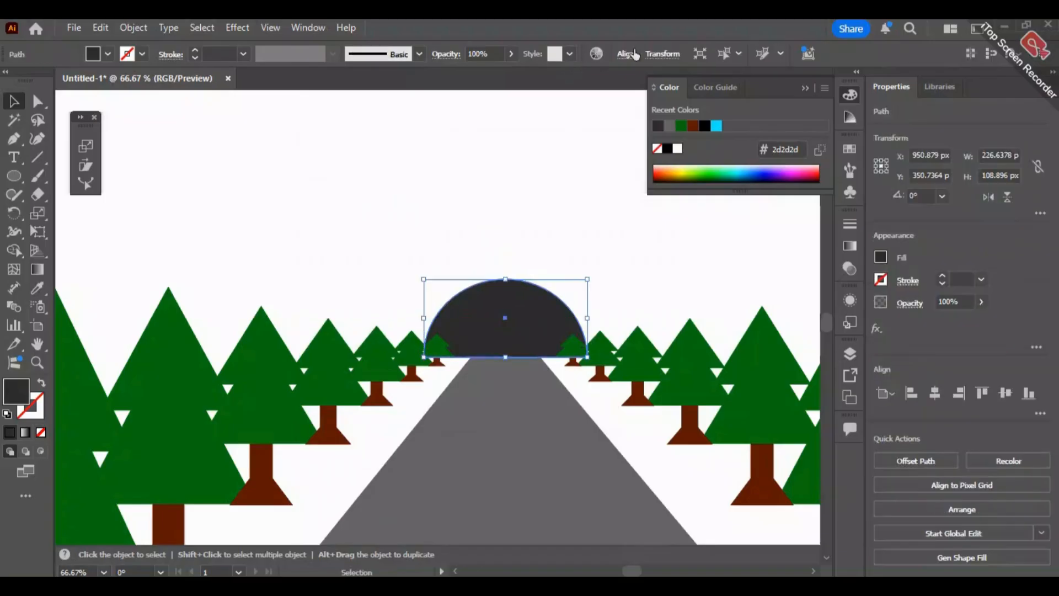
pyautogui.click(626, 55)
pyautogui.click(594, 191)
pyautogui.click(489, 99)
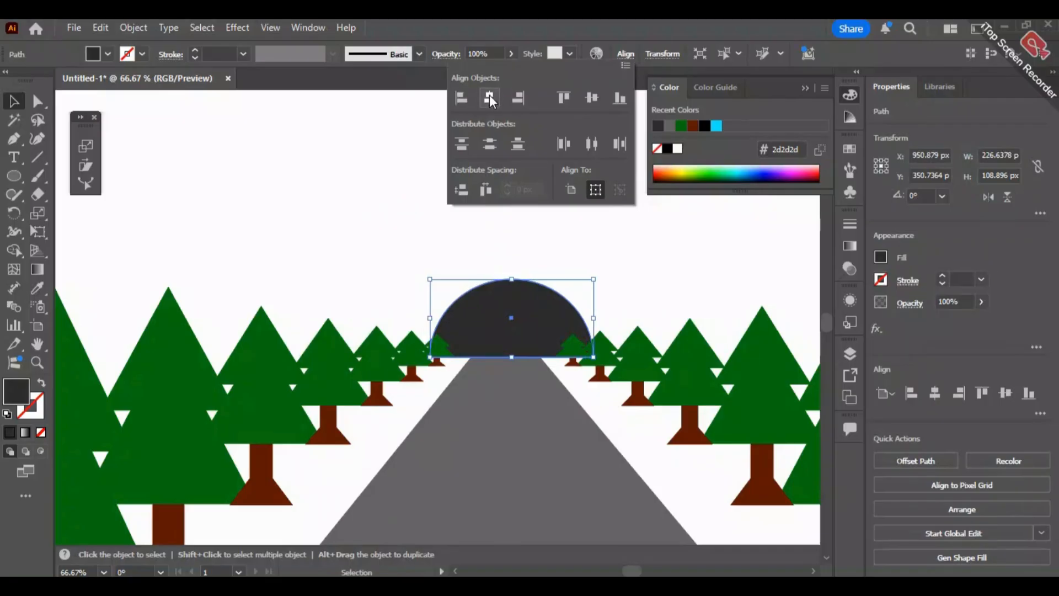
pyautogui.scroll(-3, 584, 224)
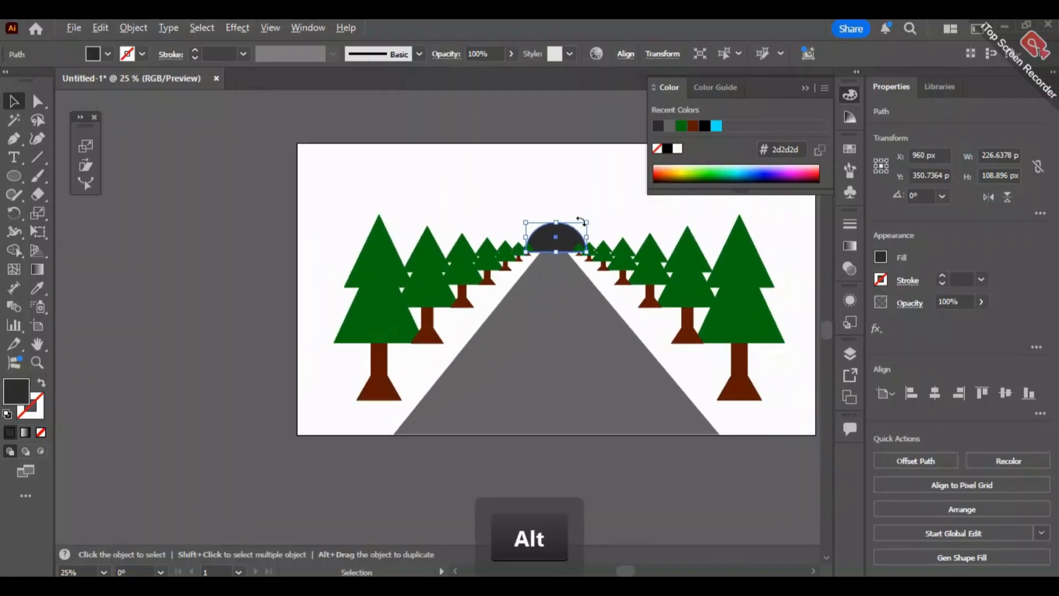
pyautogui.click(456, 159)
# - Draw a ground rectangle 1920 px wide from the artboard's bottom edge to just above the road's far end, about 687 px high
pyautogui.press('space')
pyautogui.moveTo(505, 164); pyautogui.dragTo(454, 166)
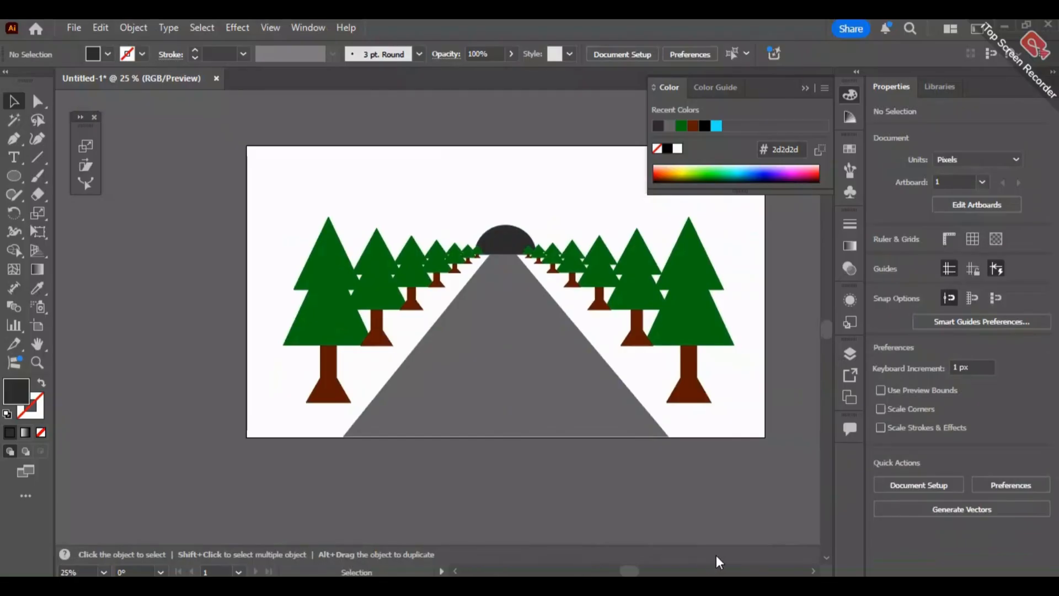
pyautogui.scroll(1, 535, 316)
pyautogui.hscroll(-1, 535, 316)
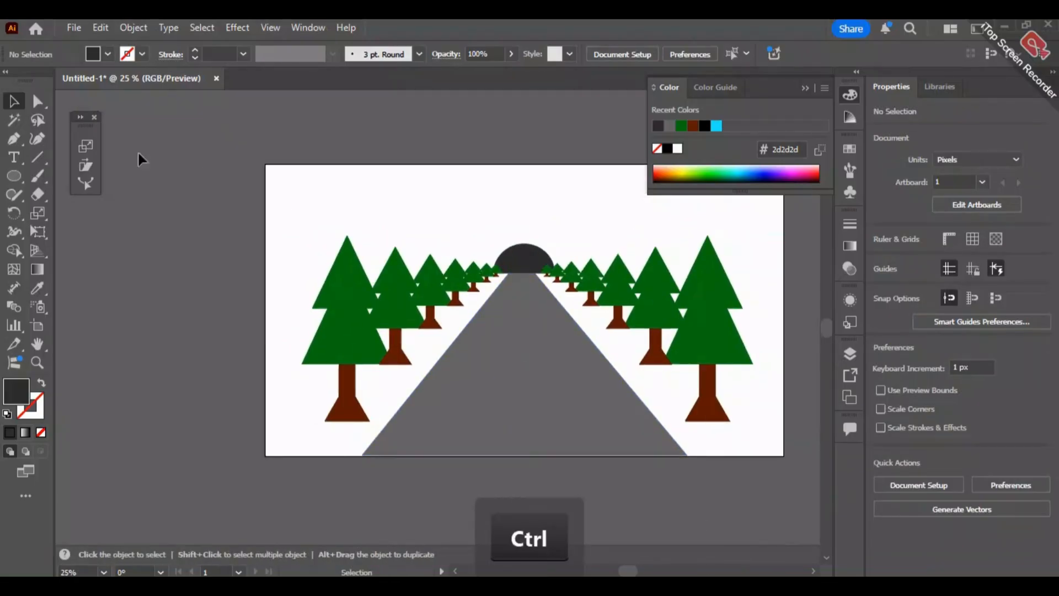
pyautogui.moveTo(18, 182); pyautogui.dragTo(75, 173)
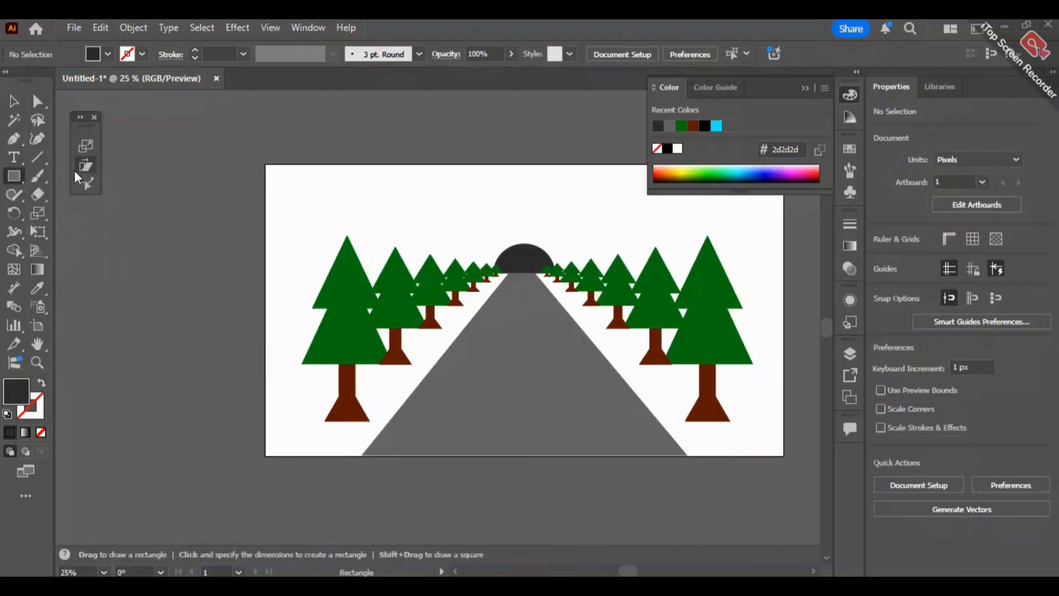
pyautogui.moveTo(264, 275); pyautogui.dragTo(781, 456)
pyautogui.press('v')
pyautogui.moveTo(520, 274); pyautogui.dragTo(526, 270)
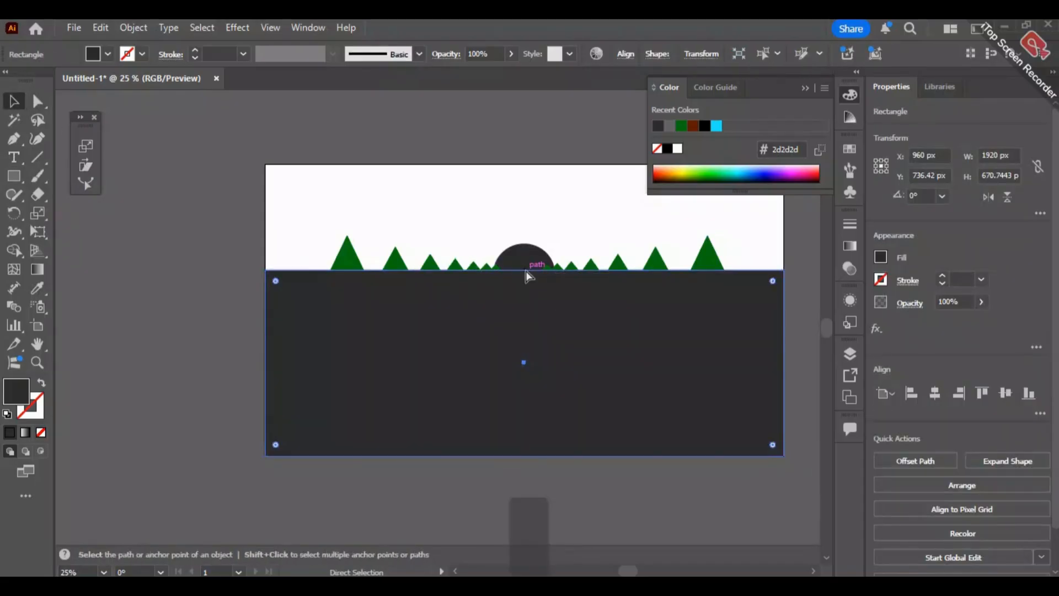
# - Send the ground rectangle backward behind the road and all the trees
pyautogui.hotkey('ctrl', '[')
pyautogui.hotkey('ctrl', '[')
pyautogui.hotkey('ctrl', '[')
pyautogui.hotkey('ctrl', '[')
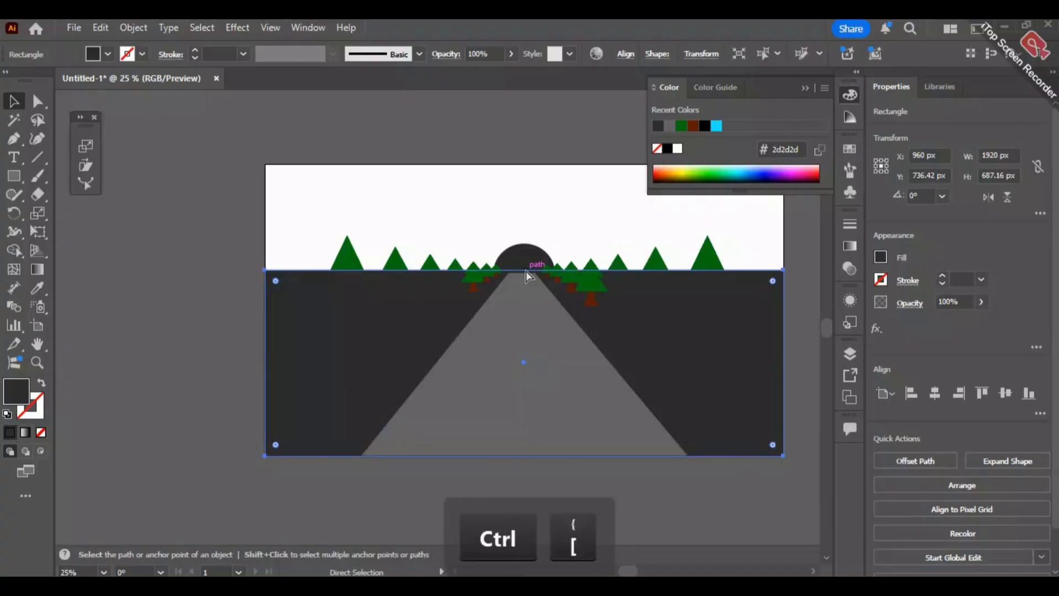
pyautogui.hotkey('ctrl', '[')
pyautogui.hotkey('ctrl', '[')
pyautogui.hotkey('ctrl', '[')
pyautogui.hotkey('ctrl', '[')
pyautogui.hotkey('ctrl', '[')
pyautogui.hotkey('ctrl', '[')
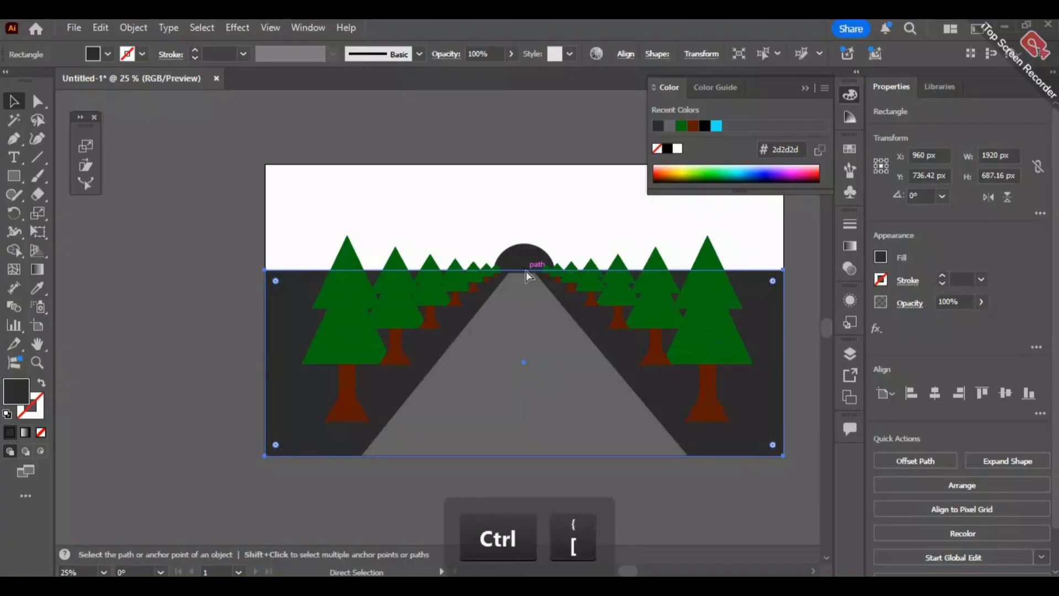
pyautogui.doubleClick(15, 392)
pyautogui.moveTo(452, 352)
pyautogui.mouseDown()
pyautogui.moveTo(524, 359)
pyautogui.moveTo(530, 249)
pyautogui.moveTo(525, 362)
pyautogui.moveTo(522, 240)
pyautogui.mouseUp()
pyautogui.click(661, 236)
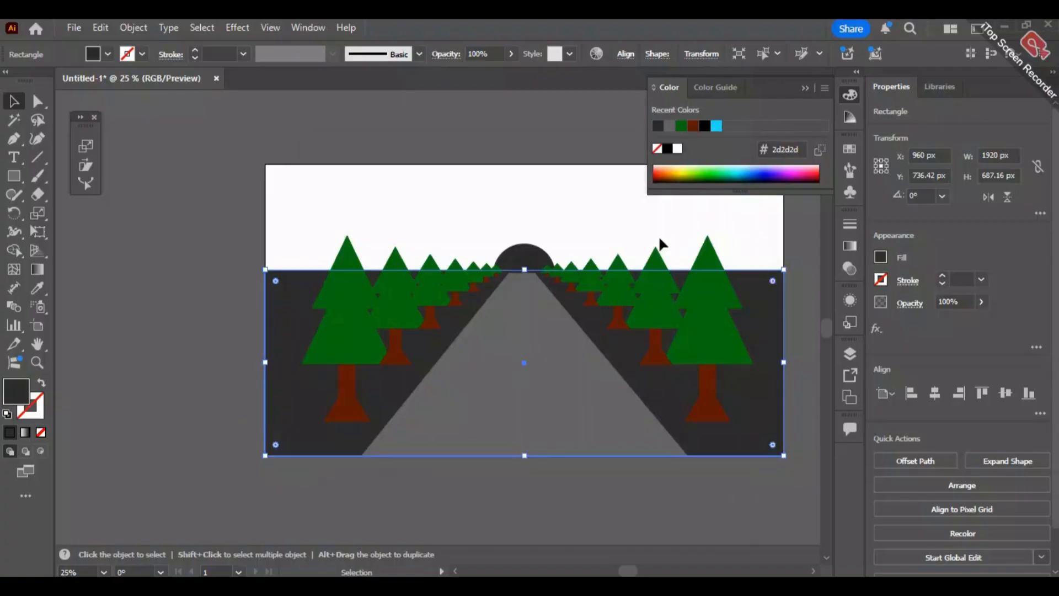
# - Fill the ground rectangle with green #009b07 and deselect it
pyautogui.doubleClick(24, 400)
pyautogui.moveTo(422, 323); pyautogui.dragTo(522, 279)
pyautogui.click(693, 209)
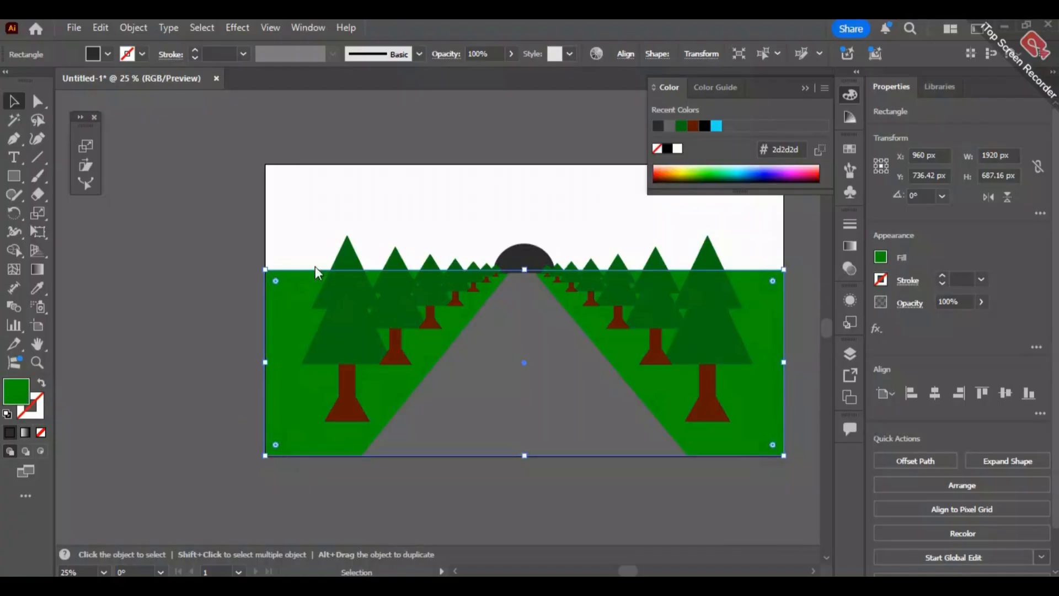
pyautogui.click(213, 268)
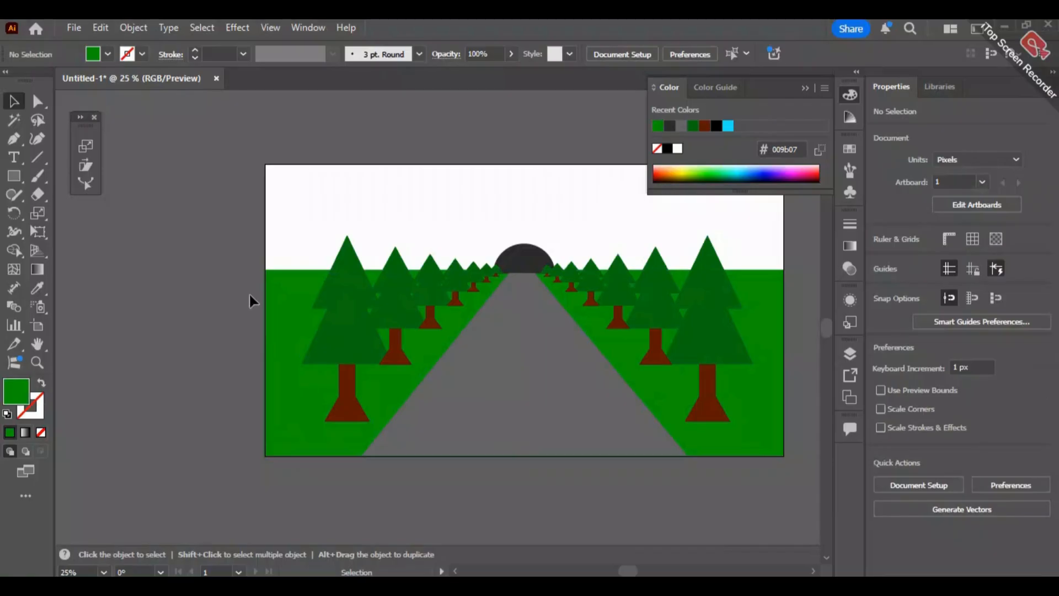
# - Apply a linear green-to-black gradient to the ground rectangle, running vertically from the horizon down at -90°
pyautogui.click(279, 314)
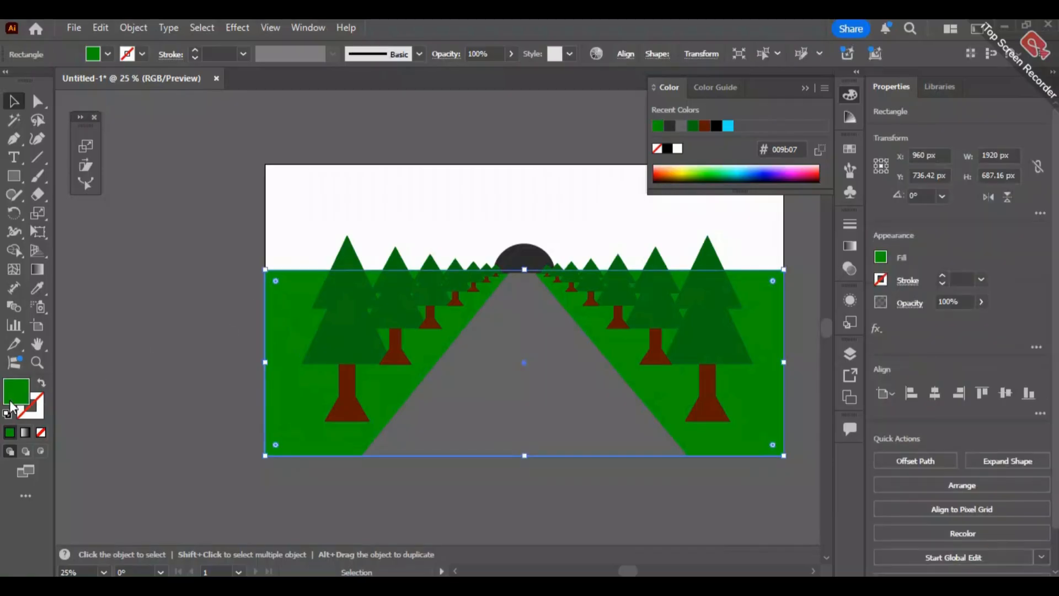
pyautogui.click(850, 247)
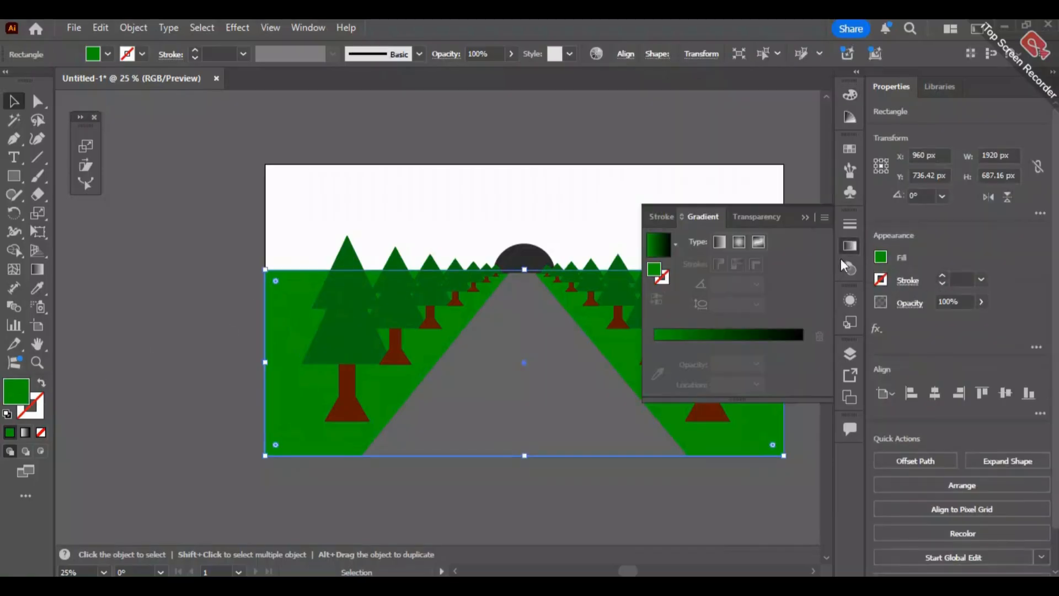
pyautogui.click(729, 337)
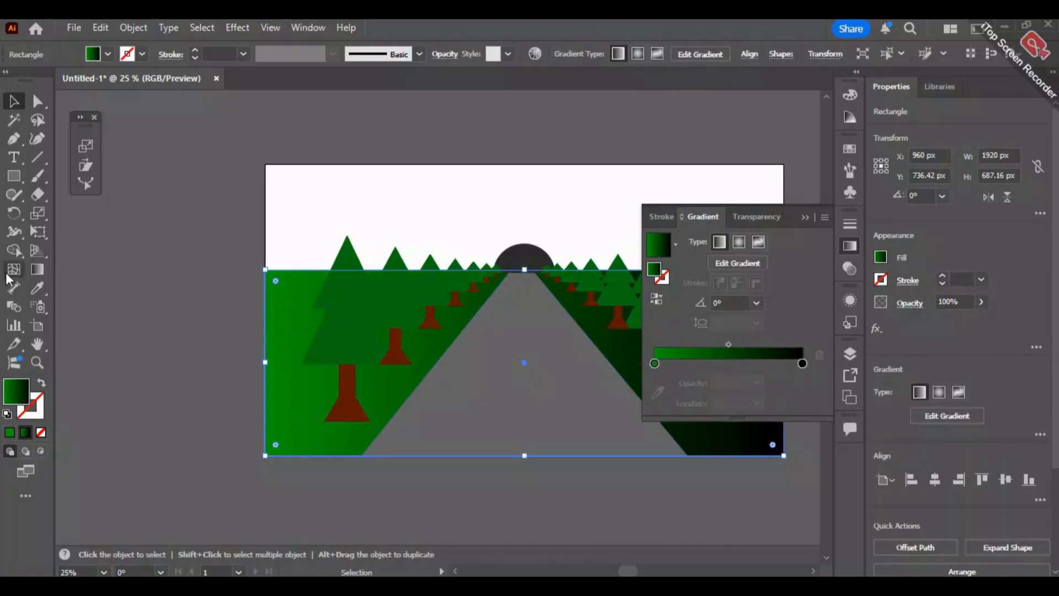
pyautogui.click(37, 270)
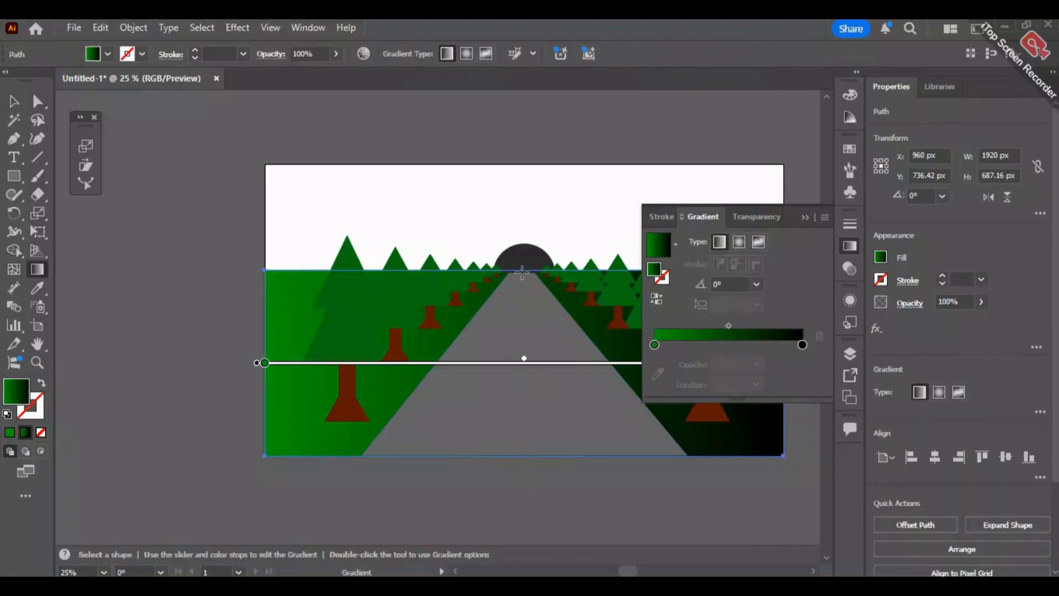
pyautogui.moveTo(522, 272); pyautogui.dragTo(524, 441)
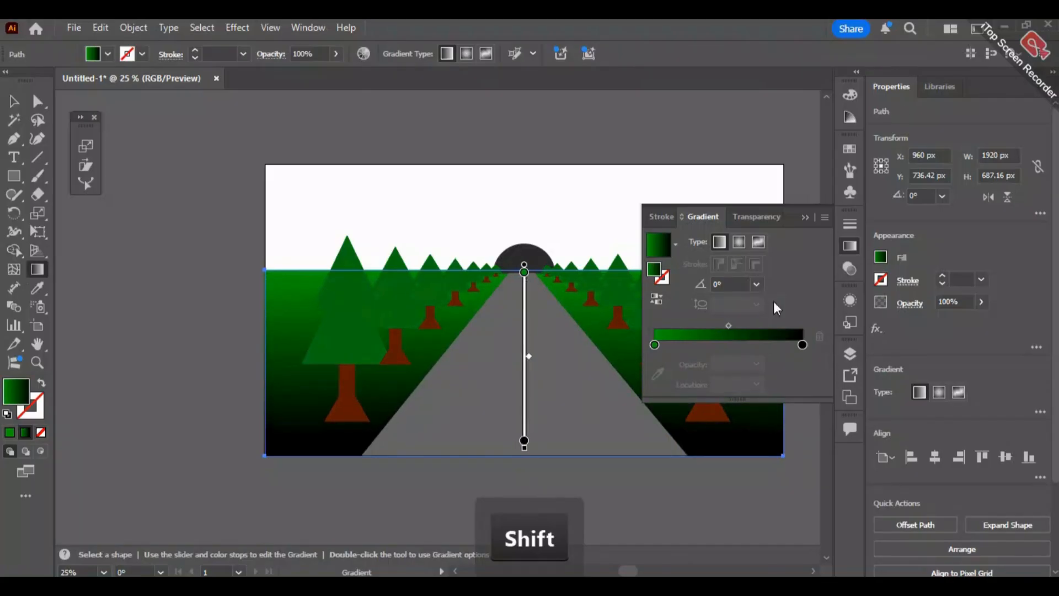
# - Replace the ground gradient's black end stop, trying a dark green swatch before sampling the trees' green
pyautogui.click(802, 346)
pyautogui.doubleClick(803, 345)
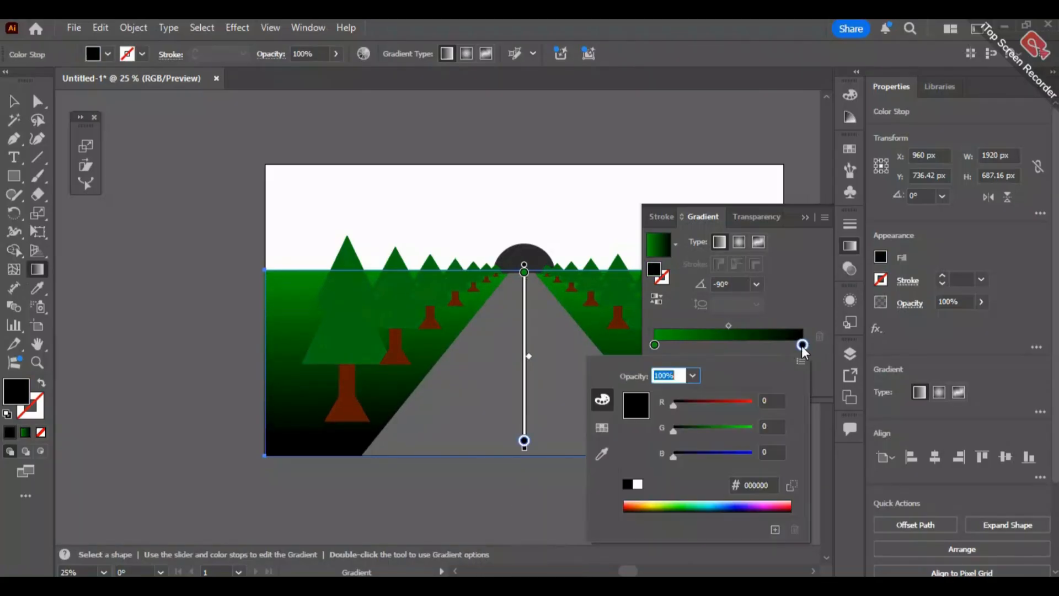
pyautogui.click(602, 428)
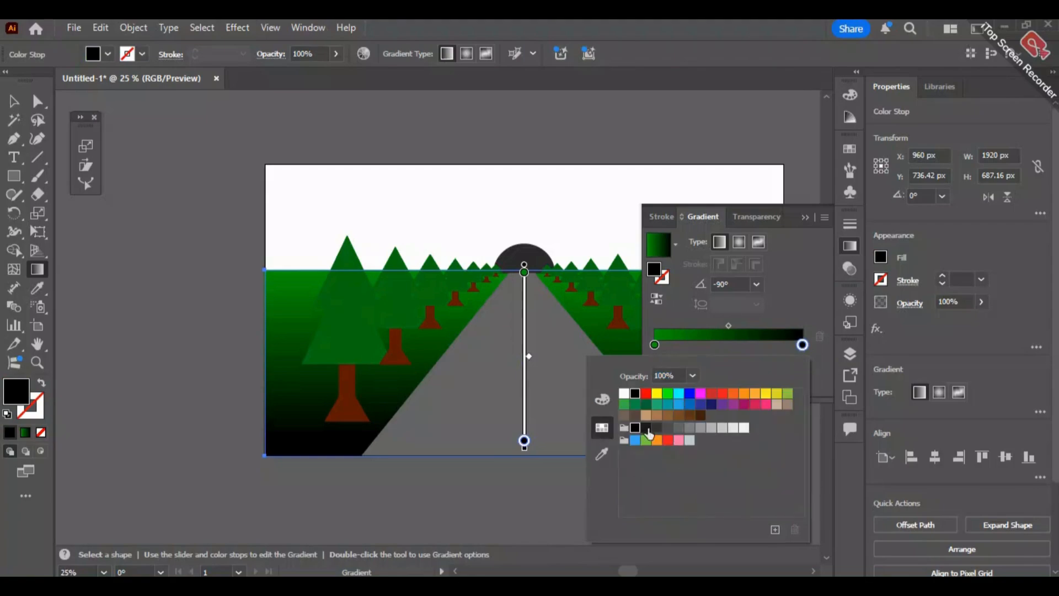
pyautogui.click(646, 405)
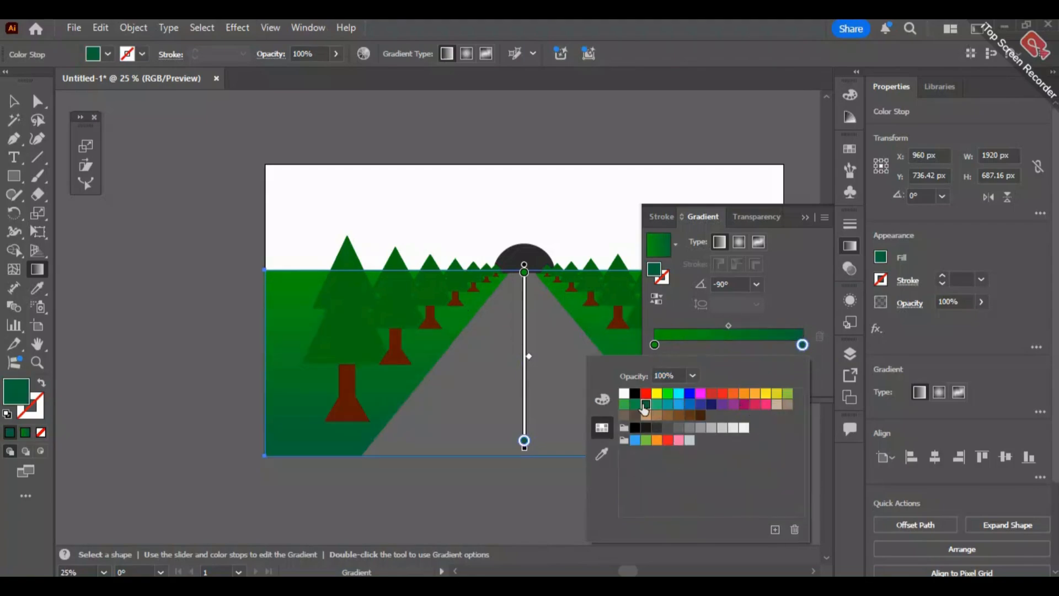
pyautogui.click(602, 453)
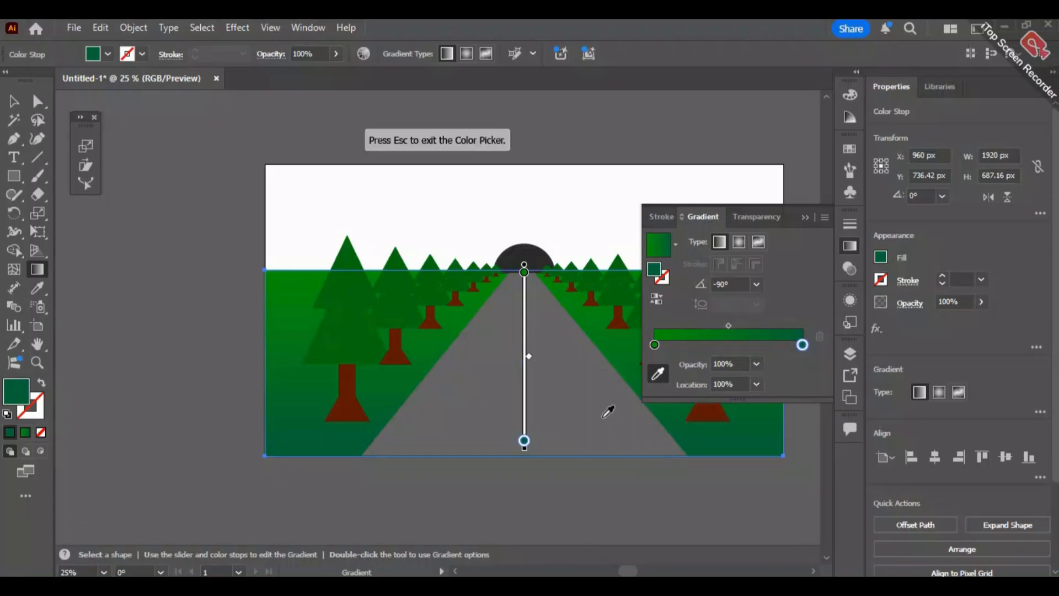
pyautogui.click(617, 297)
# - Add a colour stop near the end of the ground gradient and darken its green to #054f0f
pyautogui.doubleClick(796, 347)
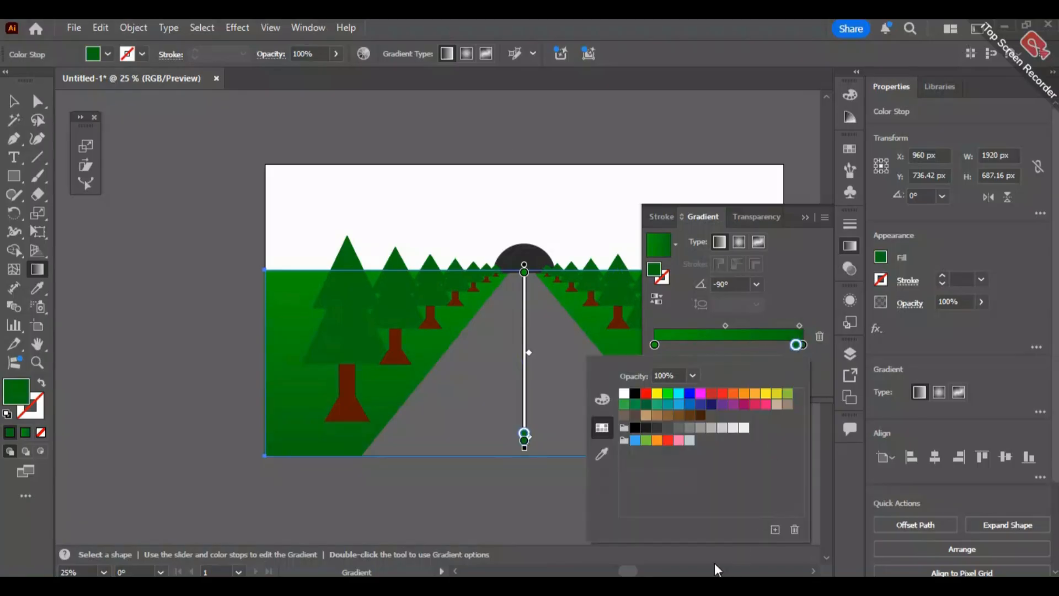
pyautogui.click(597, 399)
pyautogui.moveTo(702, 431); pyautogui.dragTo(697, 428)
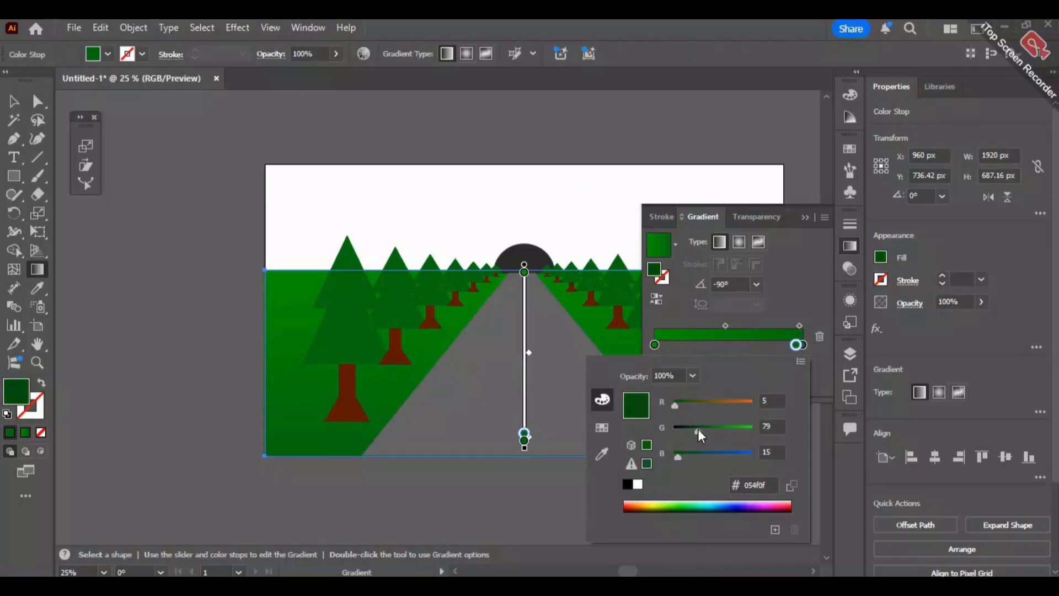
# - Make the dark green stop the gradient's only end stop at 100% location and shift the midpoint toward it
pyautogui.click(805, 307)
pyautogui.moveTo(805, 348)
pyautogui.mouseDown()
pyautogui.moveTo(795, 362)
pyautogui.moveTo(807, 346)
pyautogui.mouseUp()
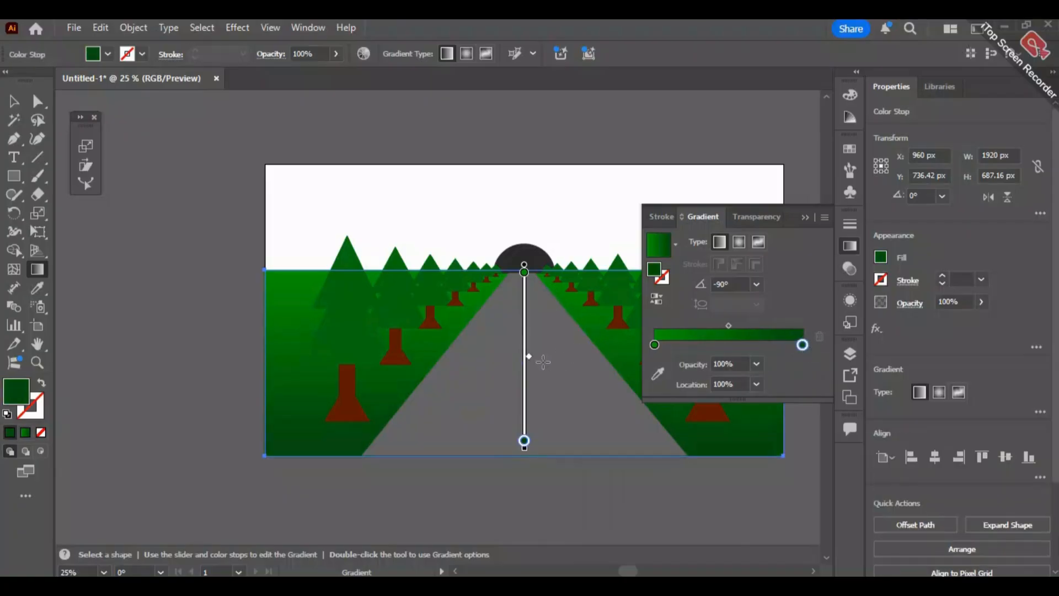
pyautogui.moveTo(514, 402); pyautogui.dragTo(513, 400)
pyautogui.press('v')
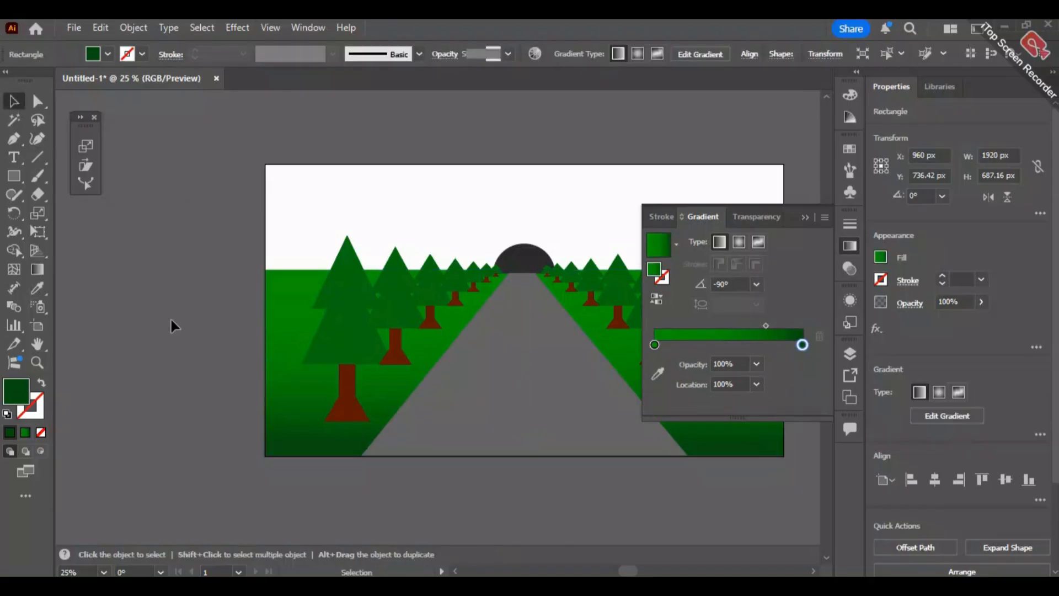
# - Draw a sky rectangle of about 1920 × 393 px from the artboard's upper edge down to the horizon
pyautogui.click(171, 325)
pyautogui.click(805, 217)
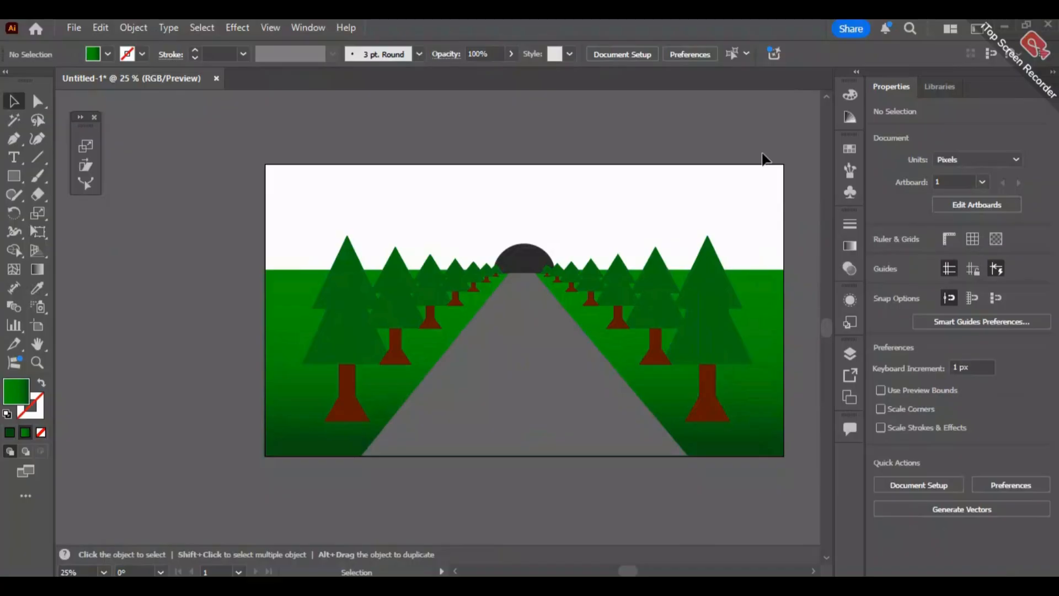
pyautogui.click(15, 175)
pyautogui.moveTo(265, 165); pyautogui.dragTo(784, 269)
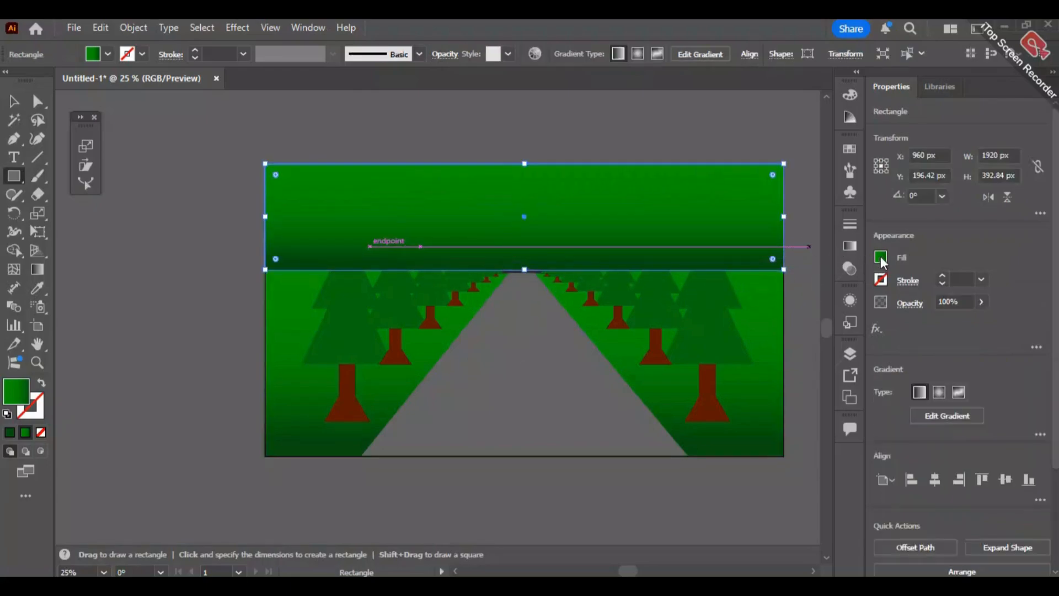
# - Fill the sky rectangle with the light cyan colour #b0ffff
pyautogui.doubleClick(16, 391)
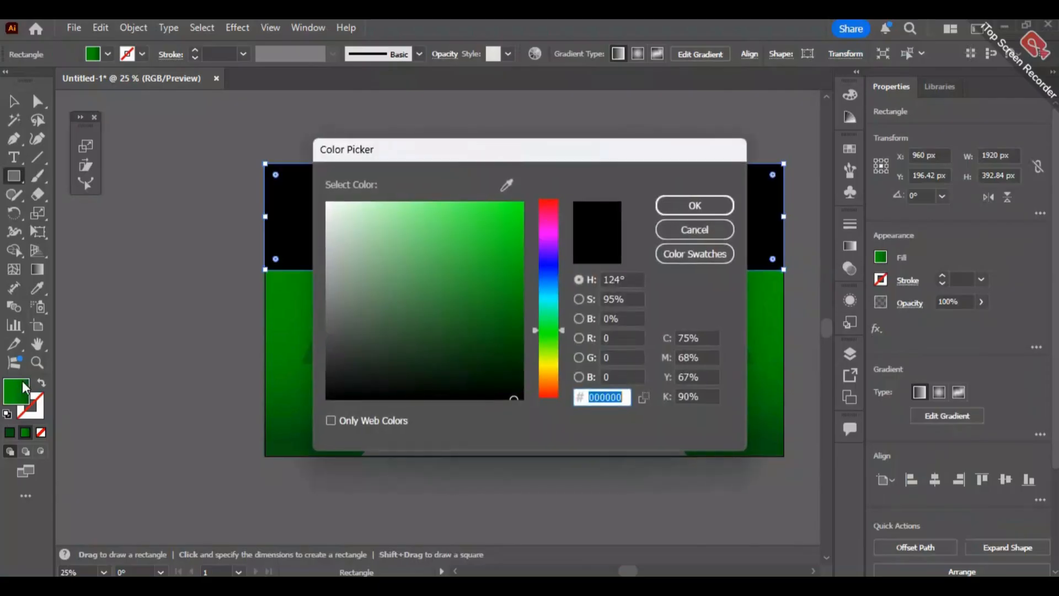
pyautogui.moveTo(551, 309); pyautogui.dragTo(551, 299)
pyautogui.moveTo(478, 256); pyautogui.dragTo(388, 198)
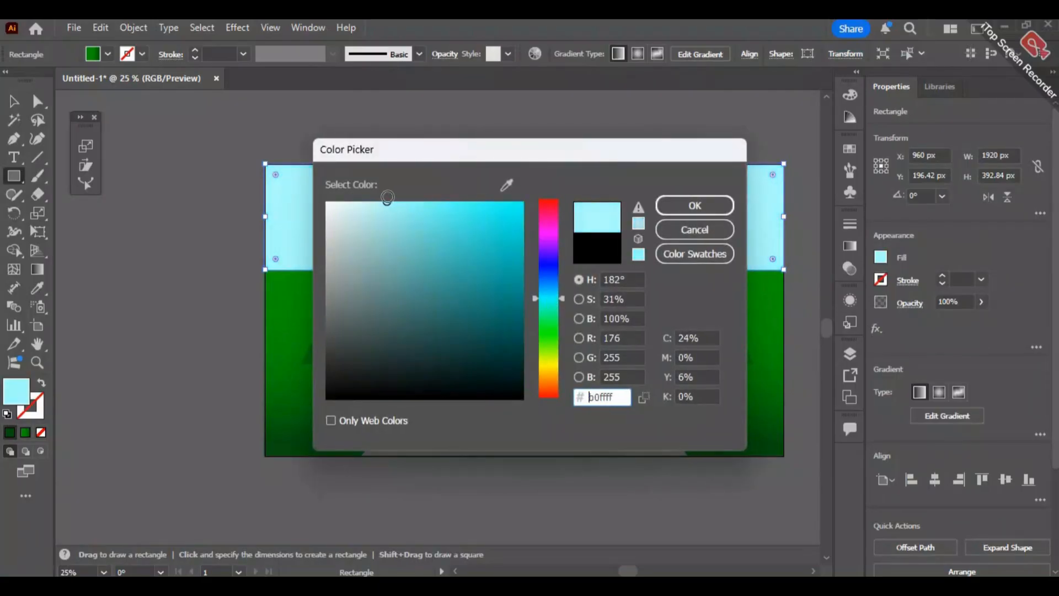
pyautogui.click(685, 205)
# - Send the sky rectangle backward until it sits behind the tunnel opening and all the trees, and deselect it
pyautogui.click(13, 102)
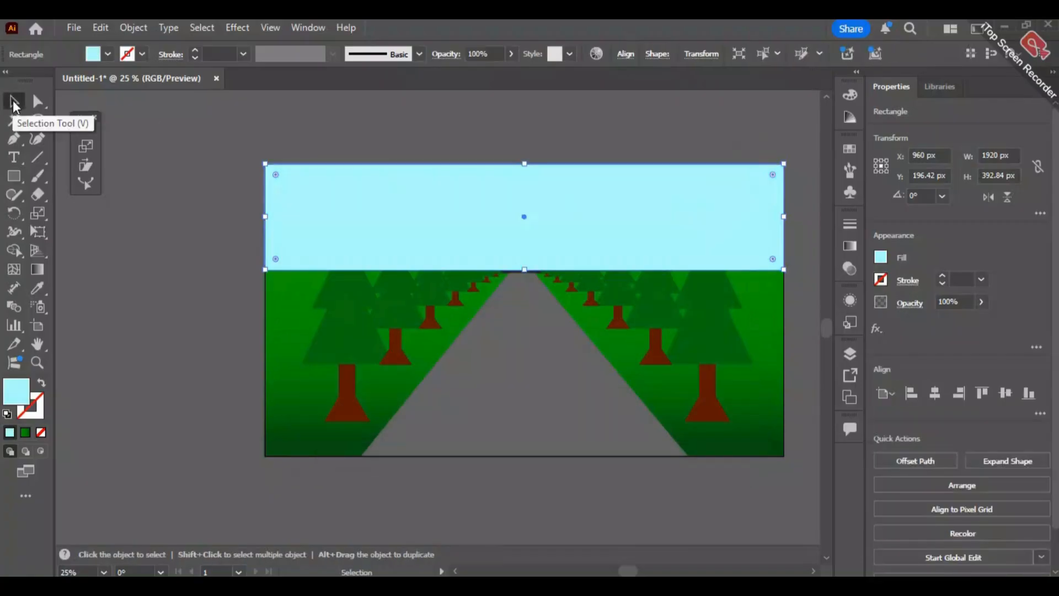
pyautogui.hotkey('ctrl', '[')
pyautogui.hotkey('ctrl', '[')
pyautogui.hotkey('ctrl', '[')
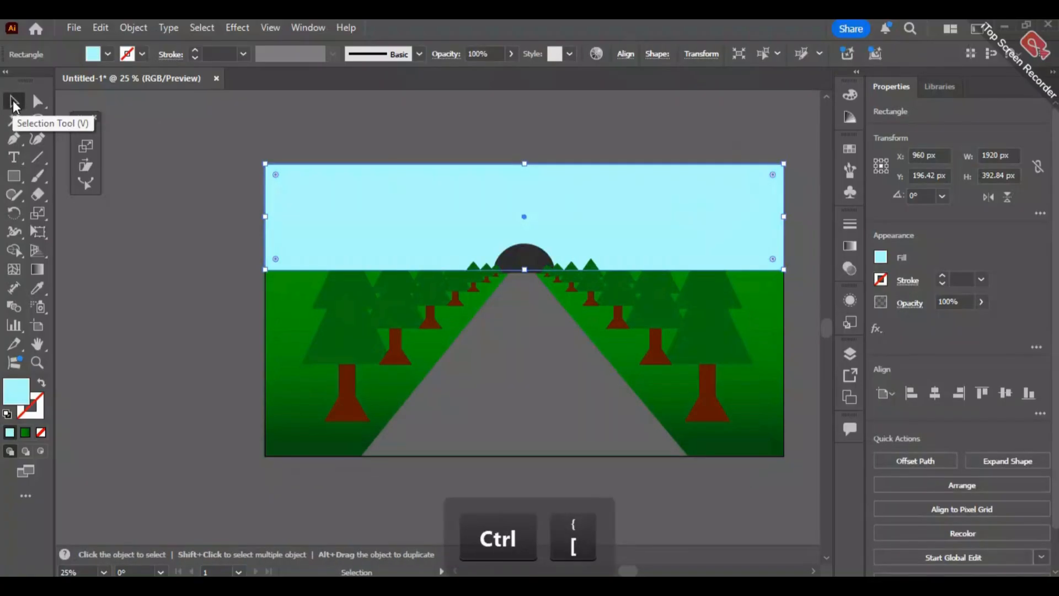
pyautogui.hotkey('ctrl', '[')
pyautogui.hotkey('ctrl', '[')
pyautogui.hotkey('ctrl', '[')
pyautogui.hotkey('ctrl', '[')
pyautogui.hotkey('ctrl', '[')
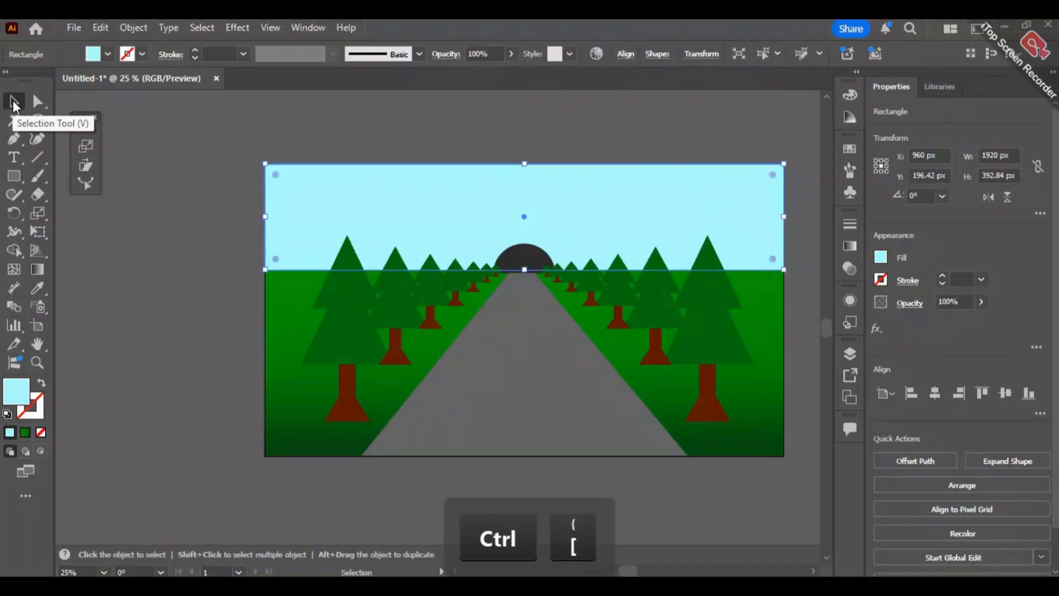
pyautogui.click(452, 134)
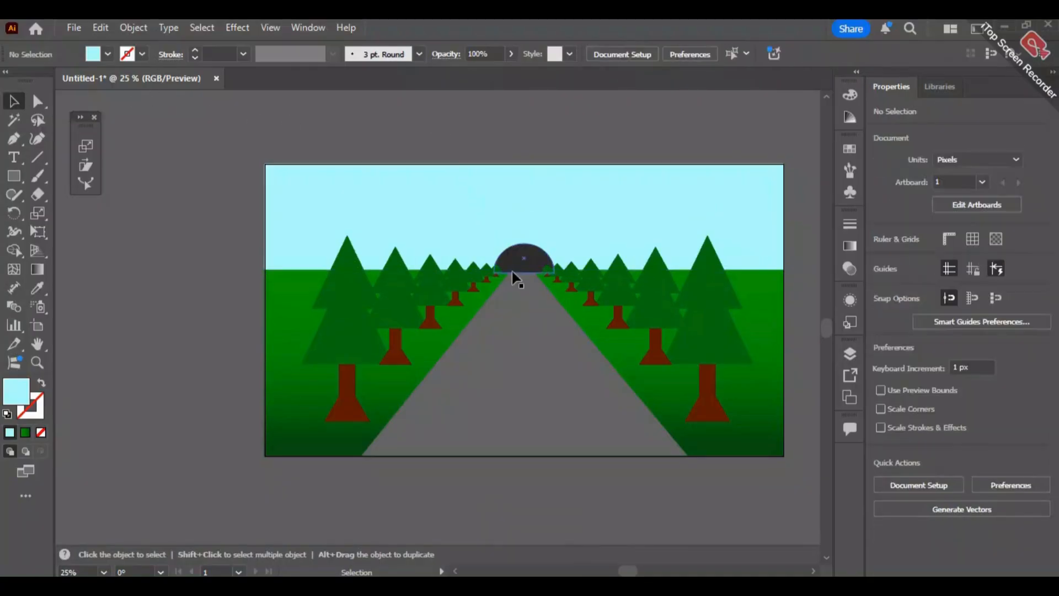
# - Duplicate the dark tunnel opening in place and enlarge the copy proportionally from its centre to about 349 × 168 px
pyautogui.hscroll(-3, 519, 264)
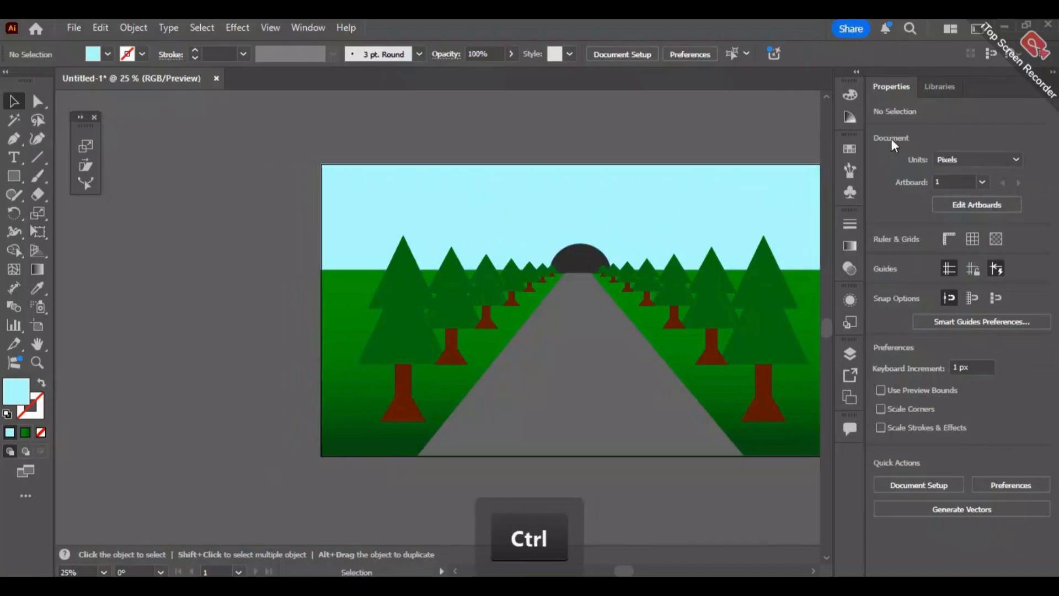
pyautogui.press('space')
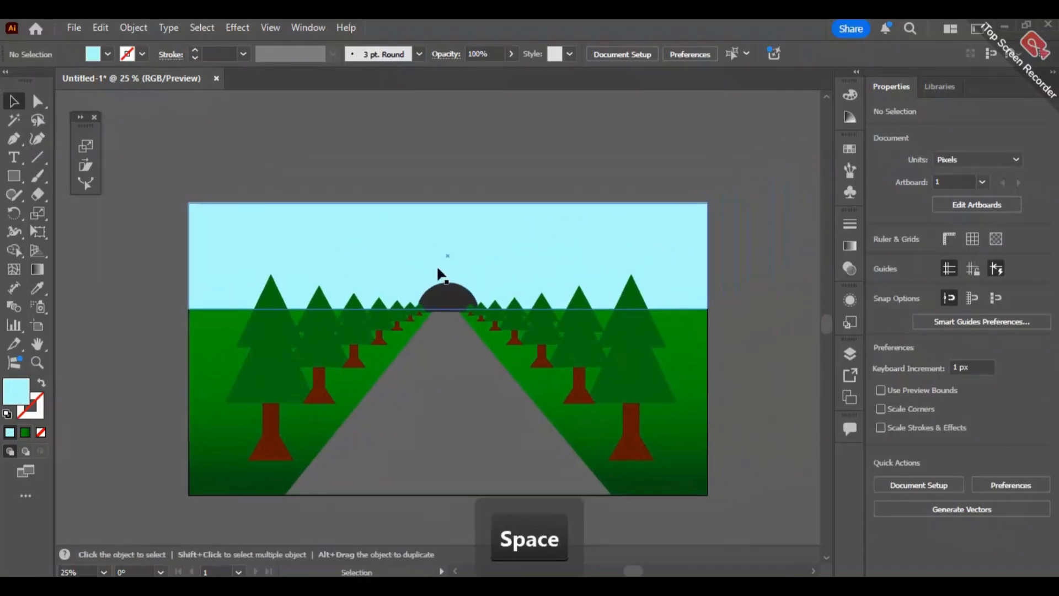
pyautogui.scroll(7, 391, 252)
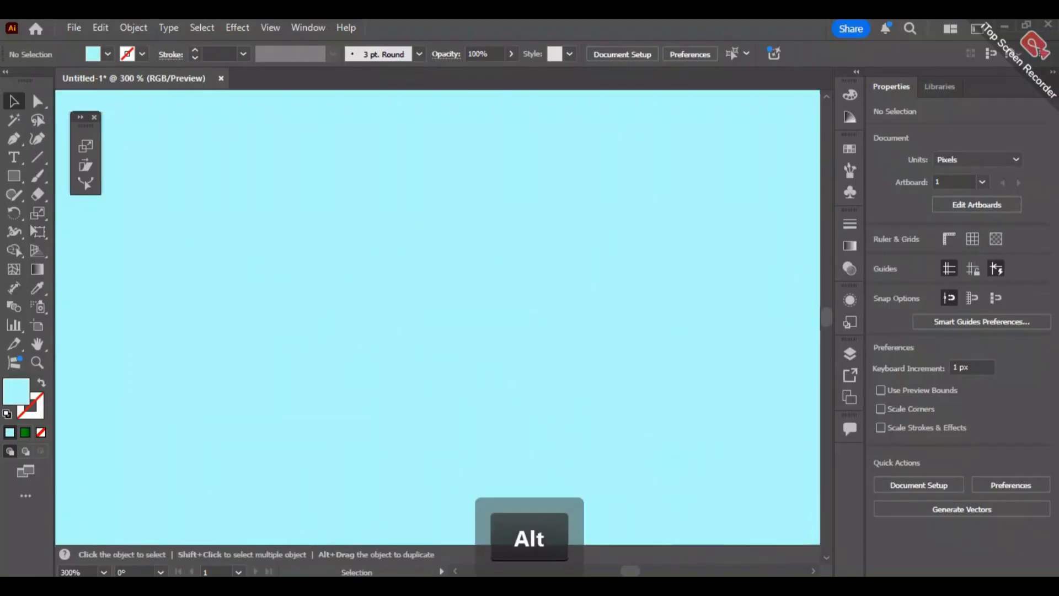
pyautogui.press('ctrl')
pyautogui.scroll(-5, 552, 344)
pyautogui.press('space')
pyautogui.moveTo(554, 225); pyautogui.dragTo(435, 159)
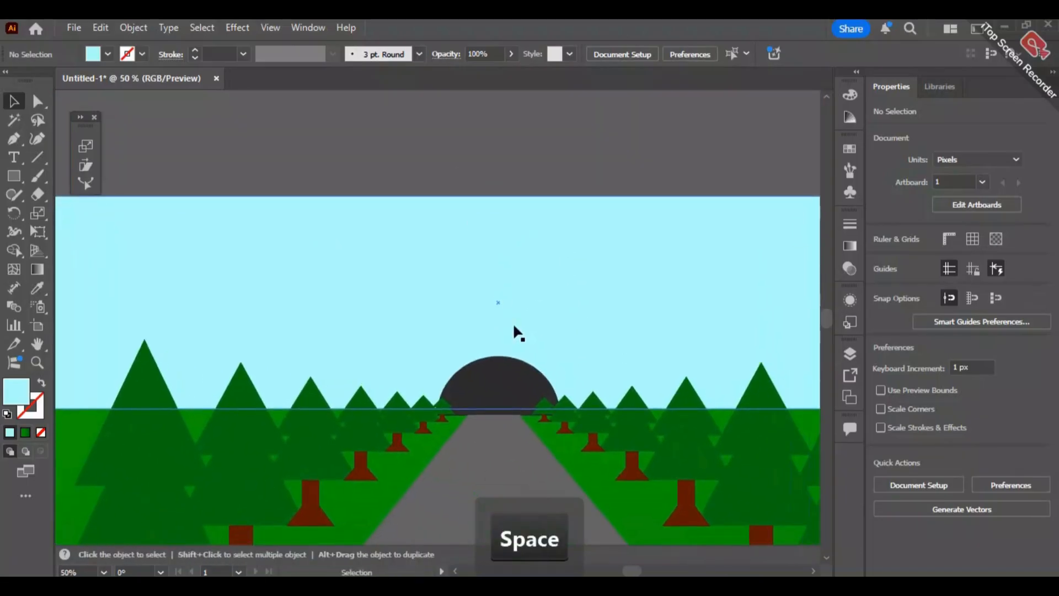
pyautogui.scroll(2, 528, 327)
pyautogui.scroll(-2, 527, 326)
pyautogui.scroll(1, 527, 326)
pyautogui.press('space')
pyautogui.moveTo(521, 260); pyautogui.dragTo(529, 218)
pyautogui.click(486, 368)
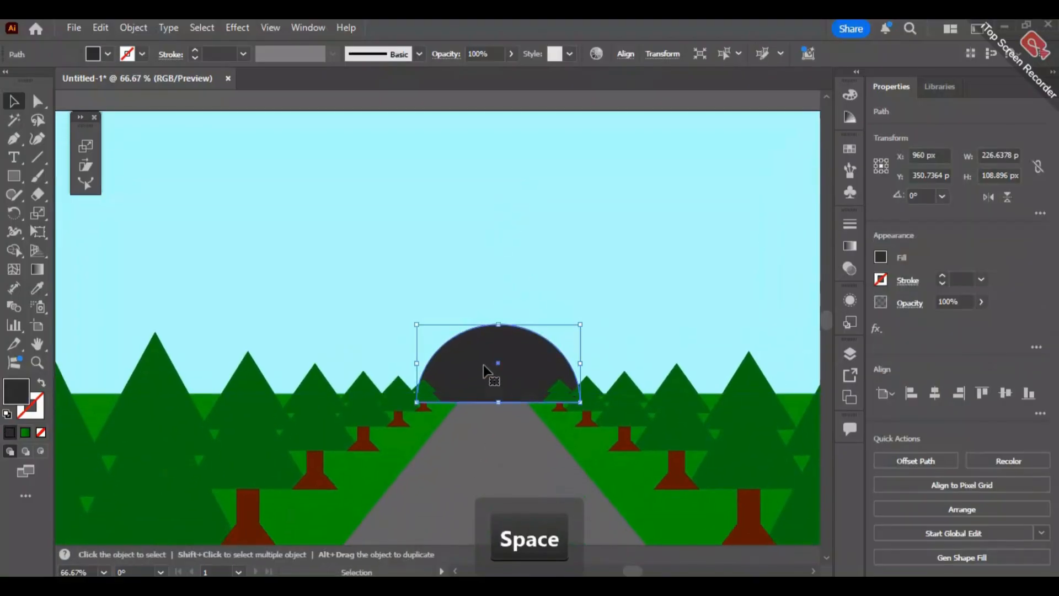
pyautogui.press('alt')
pyautogui.moveTo(486, 368); pyautogui.dragTo(484, 365)
pyautogui.moveTo(578, 316); pyautogui.dragTo(625, 288)
pyautogui.press('shift')
pyautogui.rightClick(550, 328)
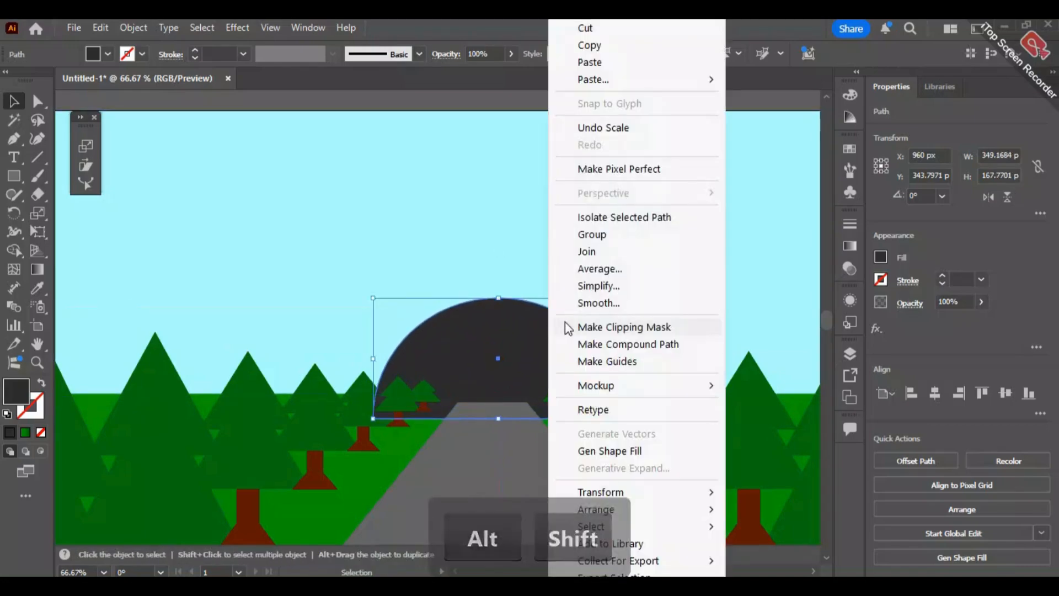
# - Fill the enlarged tunnel arch with the lighter grey #494949
pyautogui.click(14, 396)
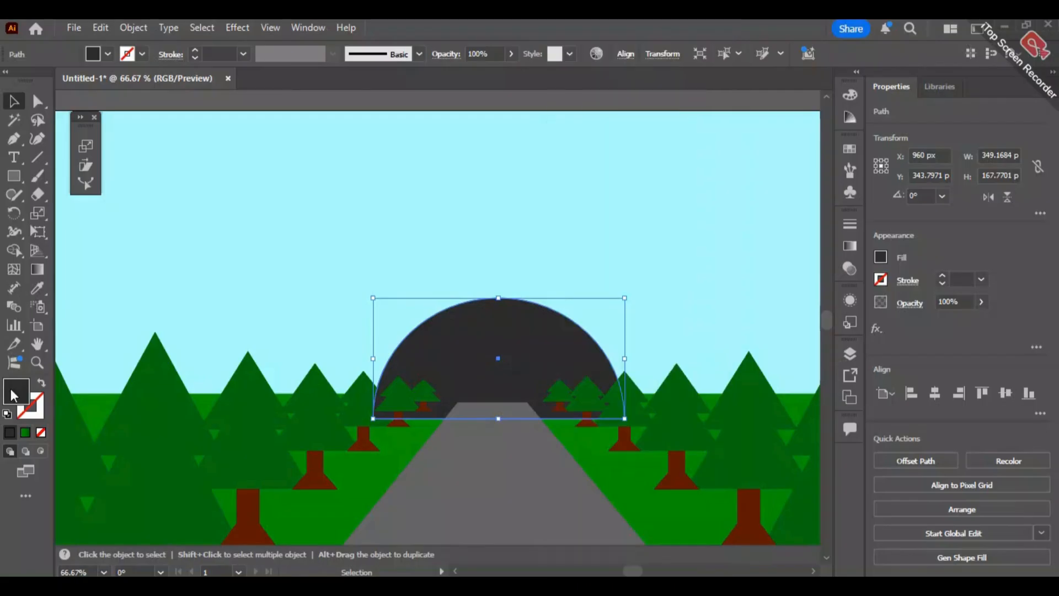
pyautogui.doubleClick(14, 396)
pyautogui.click(326, 342)
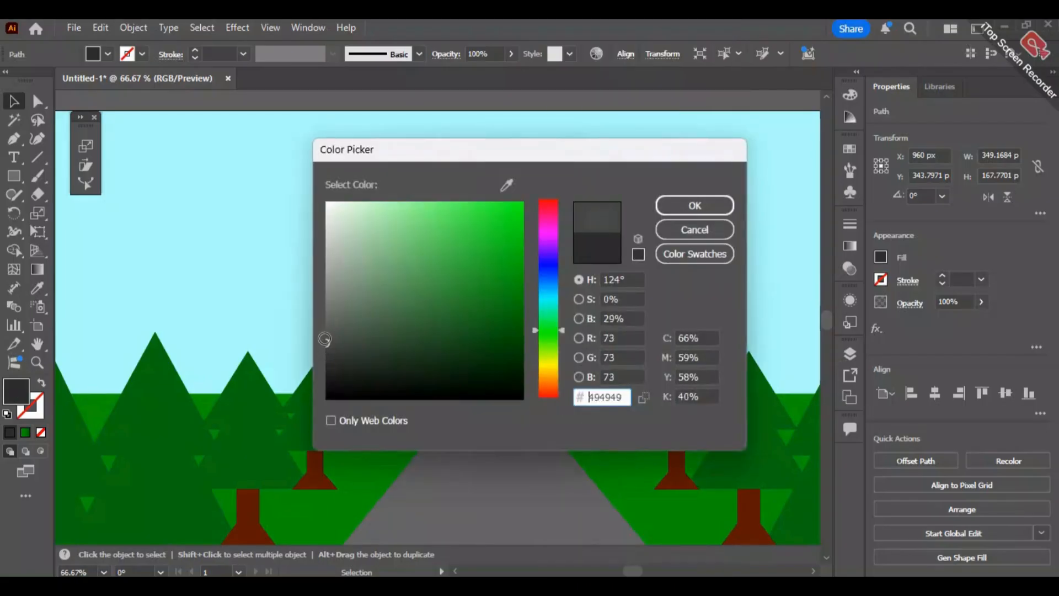
pyautogui.click(684, 209)
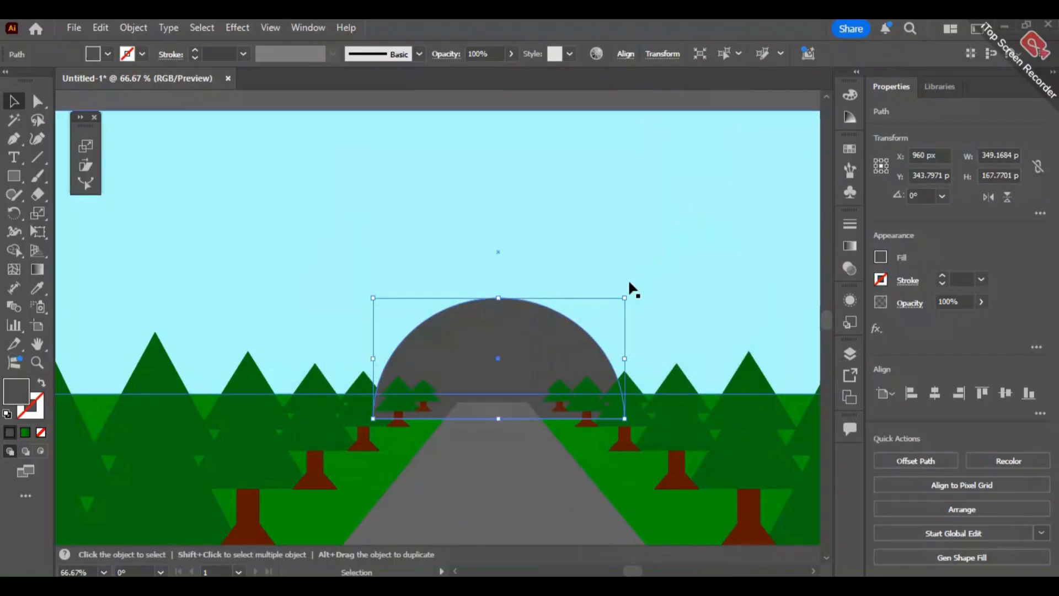
# - Arrange the grey arch behind the dark tunnel opening but in front of the sky
pyautogui.press('a')
pyautogui.hotkey('ctrl', '[')
pyautogui.hotkey('ctrl', '[')
pyautogui.hotkey('ctrl', '[')
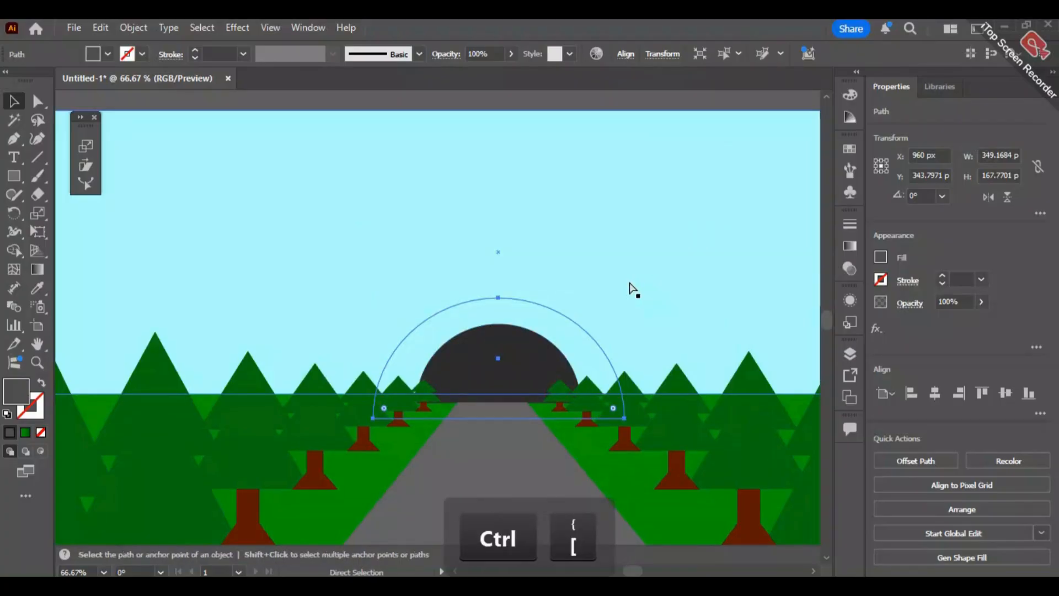
pyautogui.hotkey('ctrl', ']')
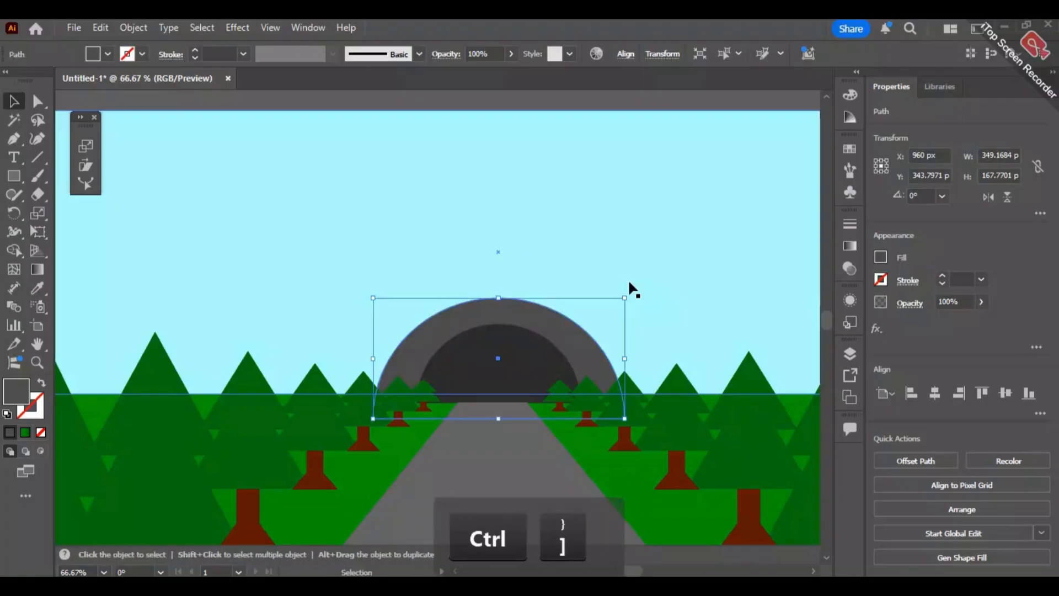
# - Narrow the grey arch from both sides and lower its crown to leave a thin rim around the tunnel opening
pyautogui.click(645, 255)
pyautogui.click(557, 336)
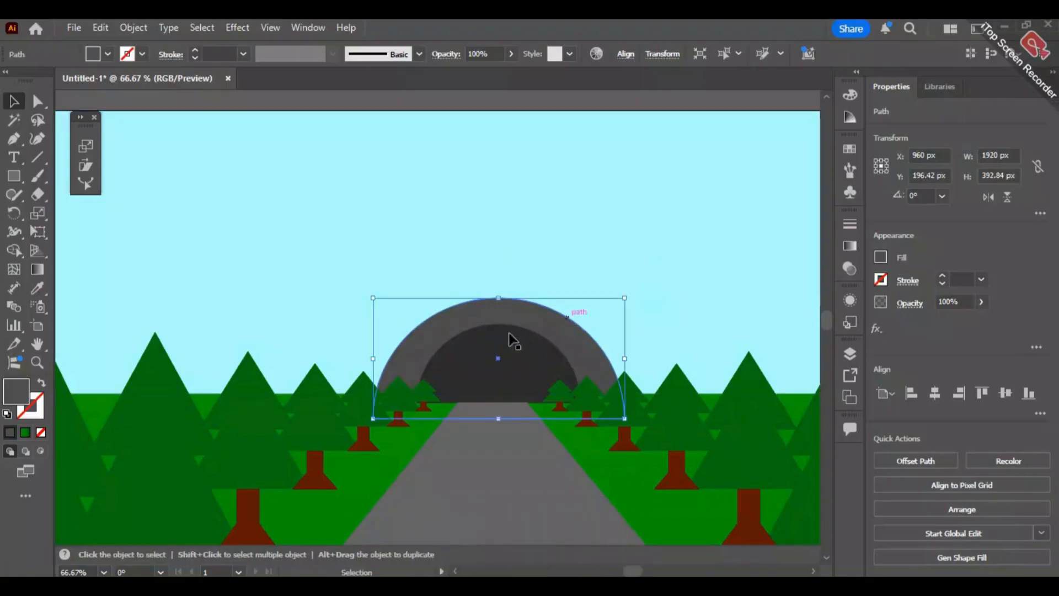
pyautogui.moveTo(627, 358); pyautogui.dragTo(599, 358)
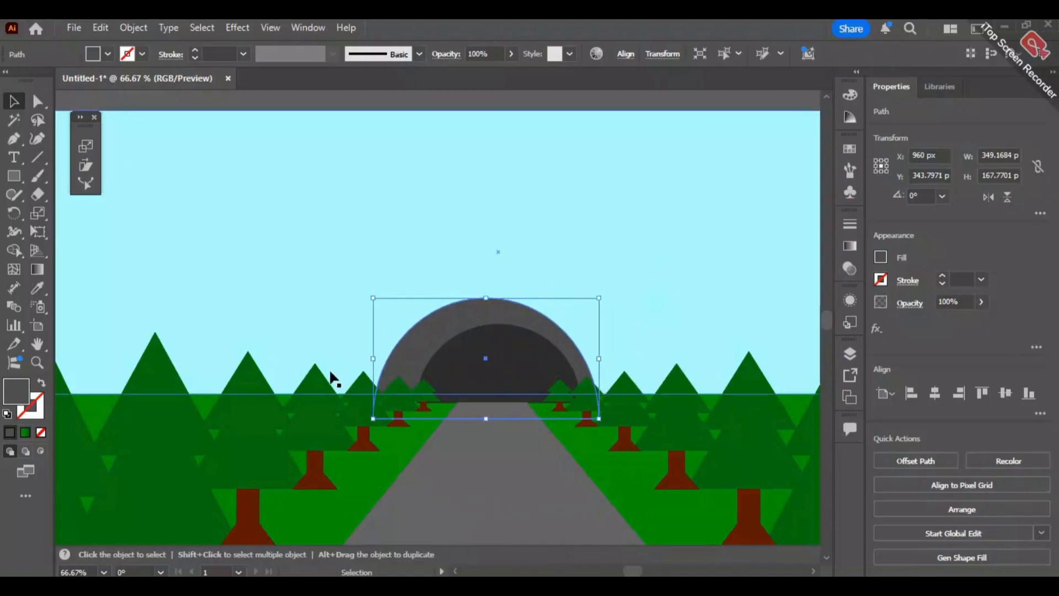
pyautogui.moveTo(373, 358); pyautogui.dragTo(397, 359)
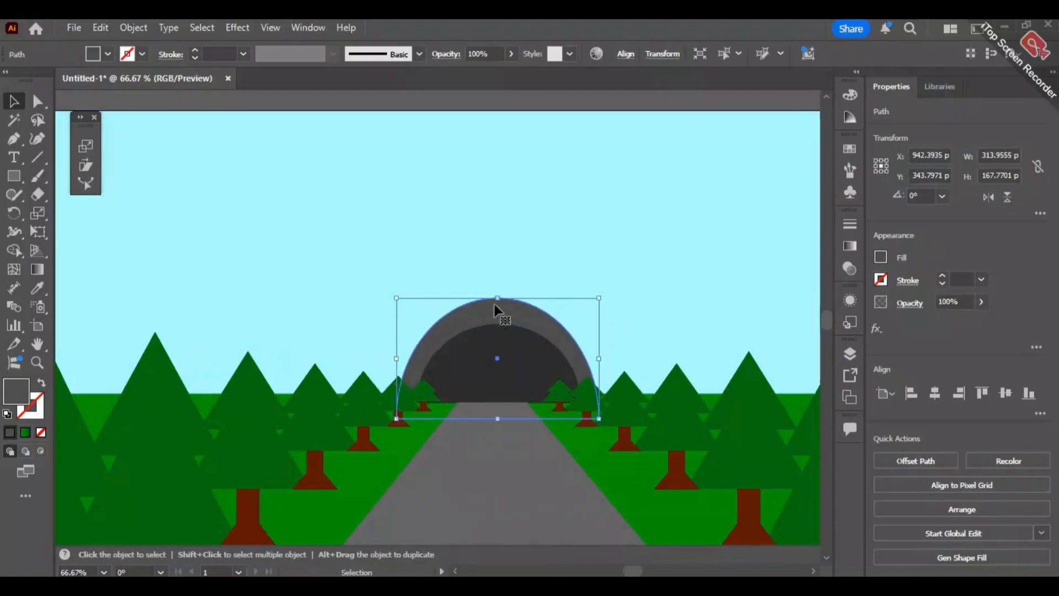
pyautogui.moveTo(500, 298); pyautogui.dragTo(501, 313)
pyautogui.click(555, 241)
pyautogui.hscroll(3, 768, 293)
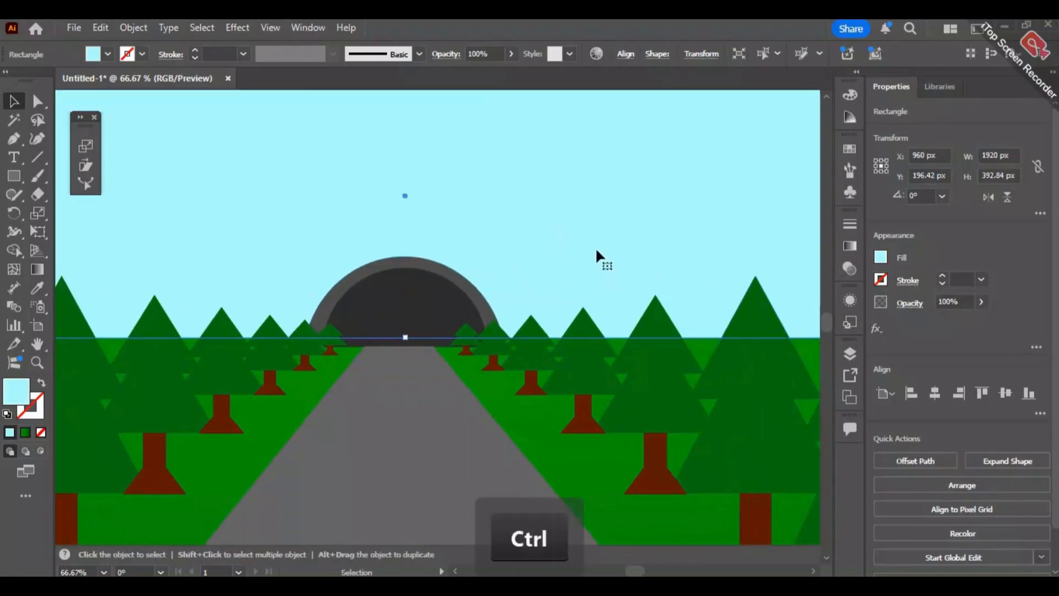
pyautogui.scroll(-6, 669, 267)
pyautogui.scroll(2, 587, 259)
pyautogui.click(589, 162)
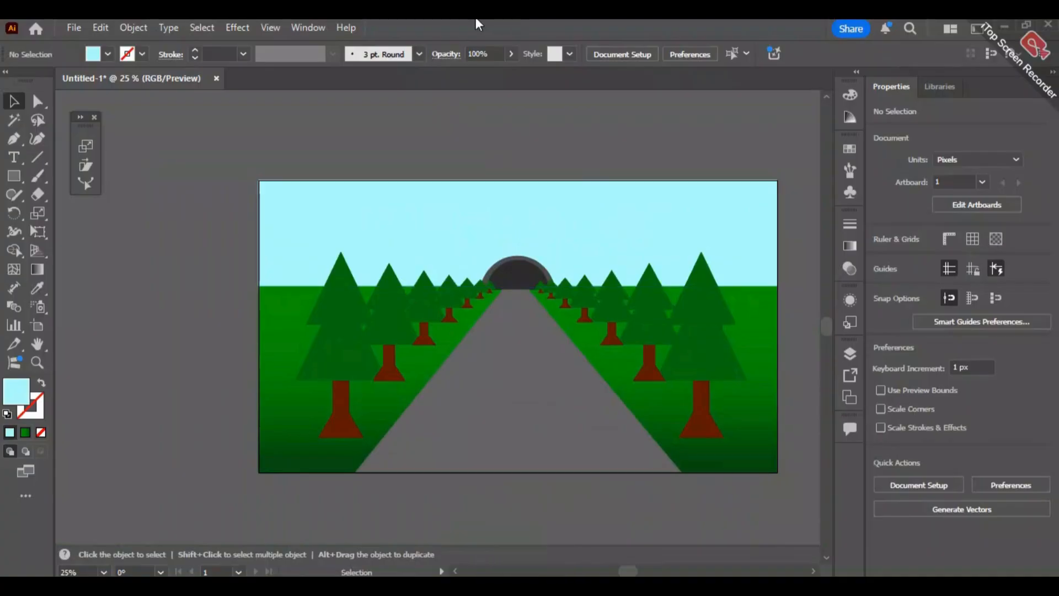